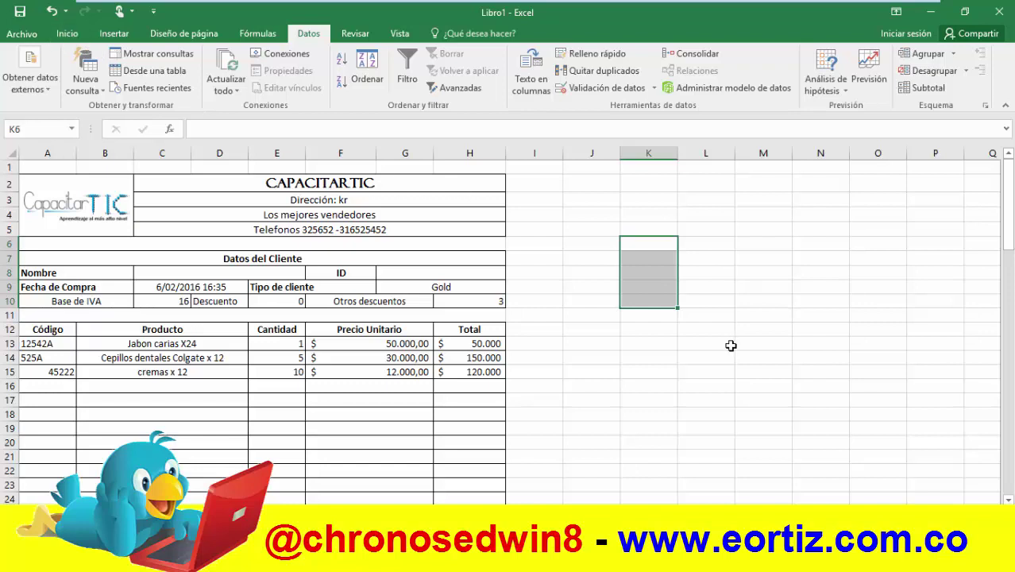
- Switch the ribbon from Datos back to the Inicio tab above the invoice
{"action": "left_click", "coordinate": [66, 34]}
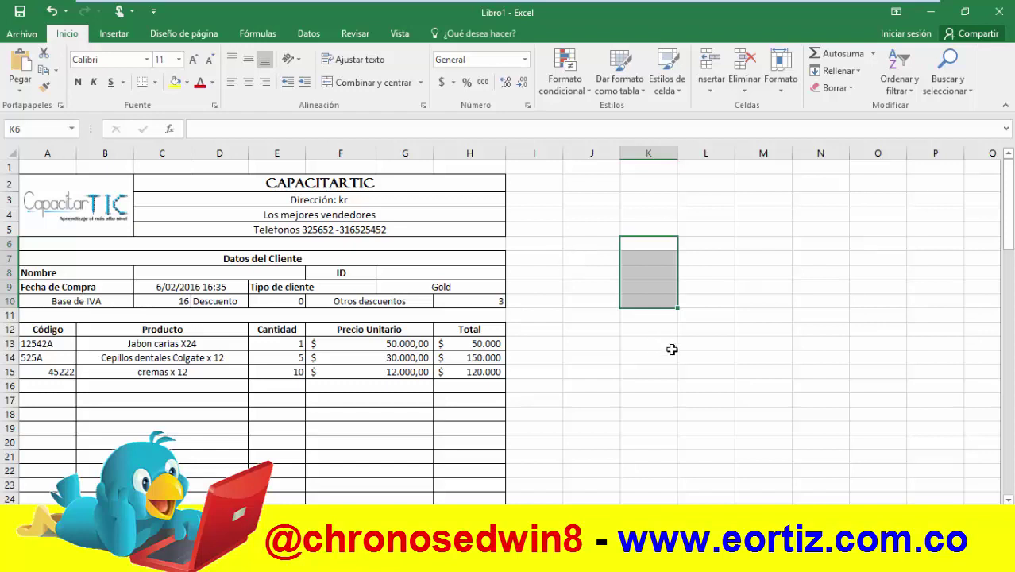
{"action": "left_click", "coordinate": [668, 346]}
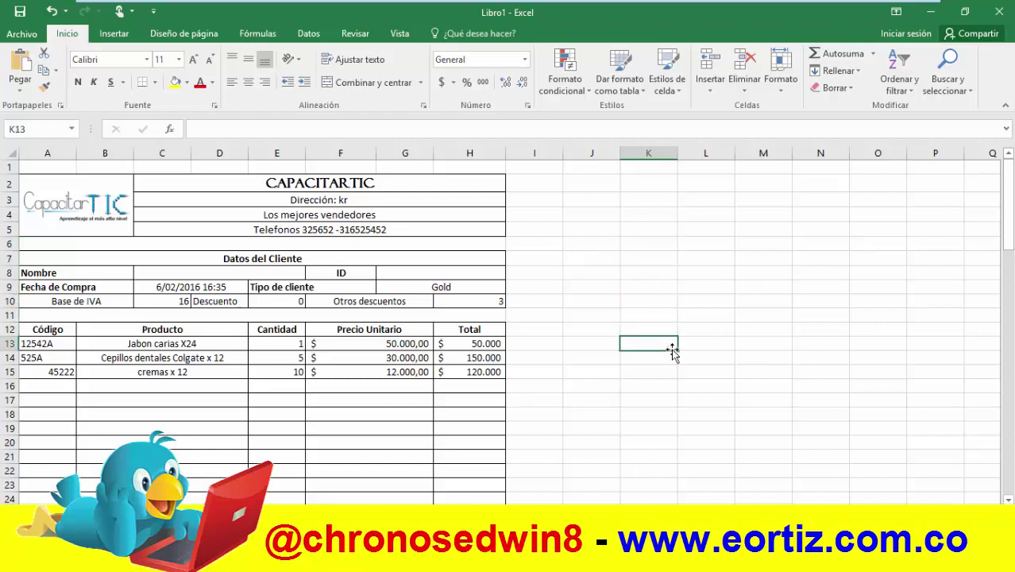
{"action": "left_click", "coordinate": [635, 273]}
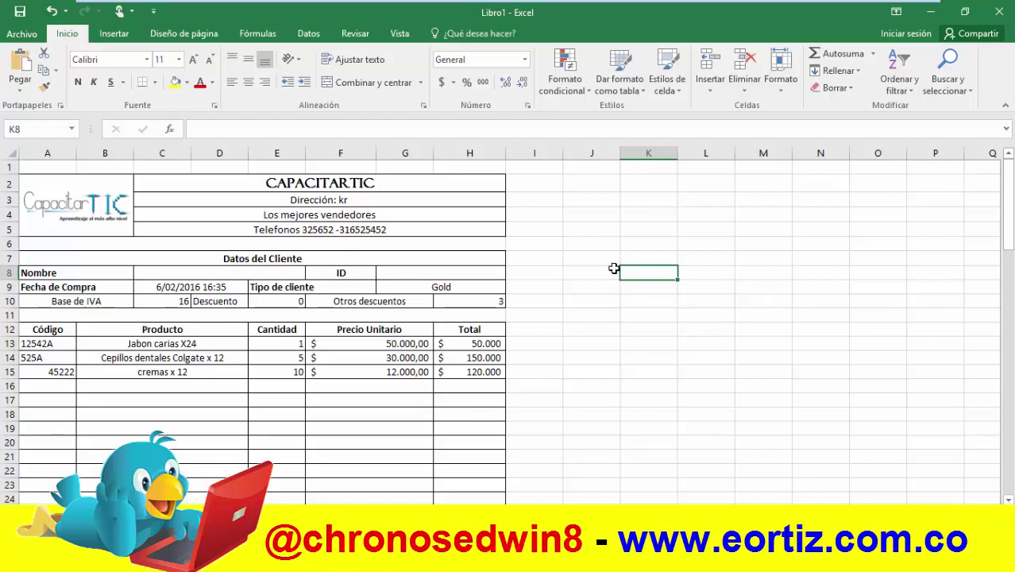
{"action": "left_click", "coordinate": [584, 342]}
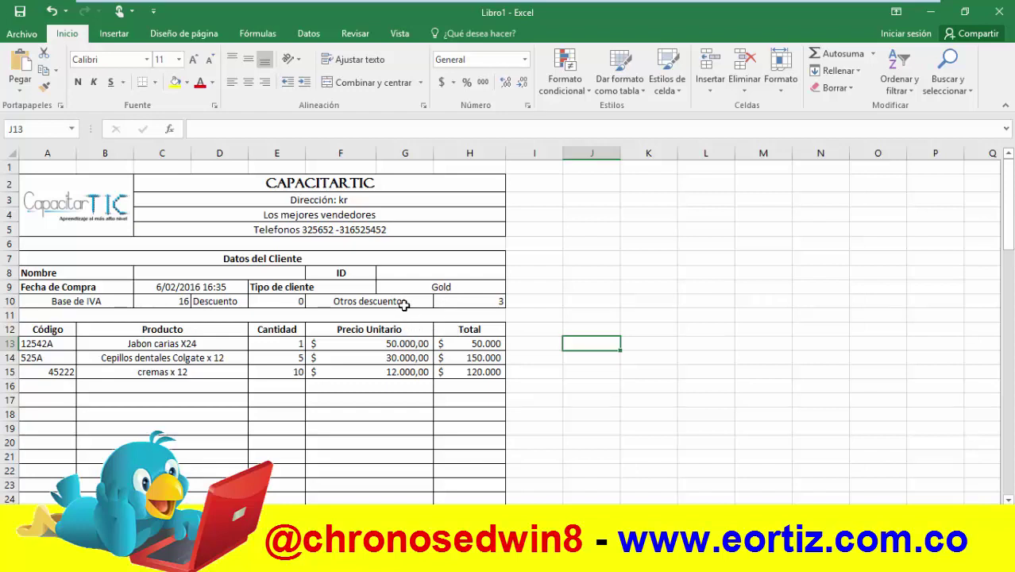
- Replace Gold with Normal in G9, then inspect C10, E13 and the E9:H9 row
{"action": "left_click", "coordinate": [449, 290]}
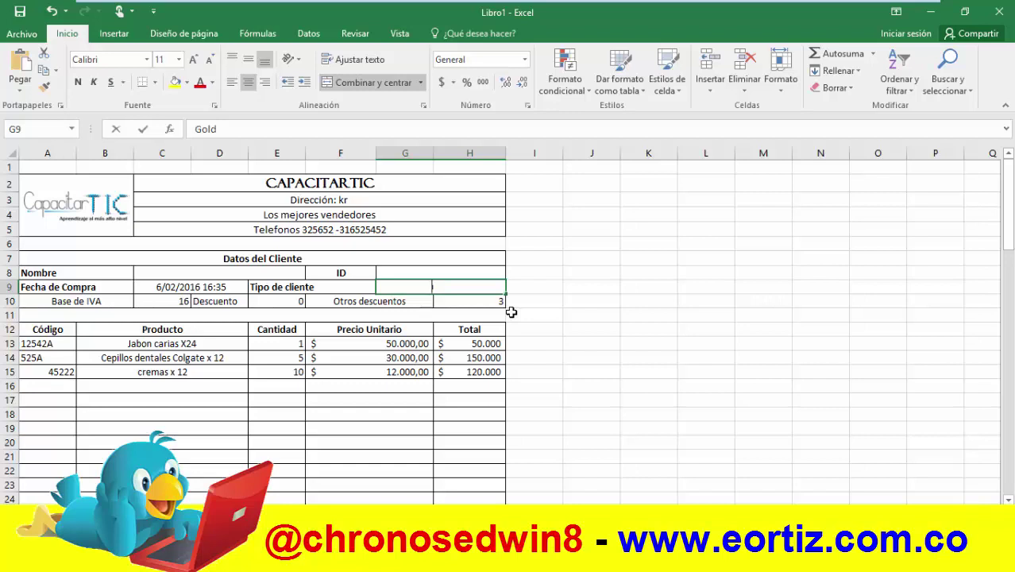
{"action": "type", "text": "Normal"}
{"action": "key", "text": "Return"}
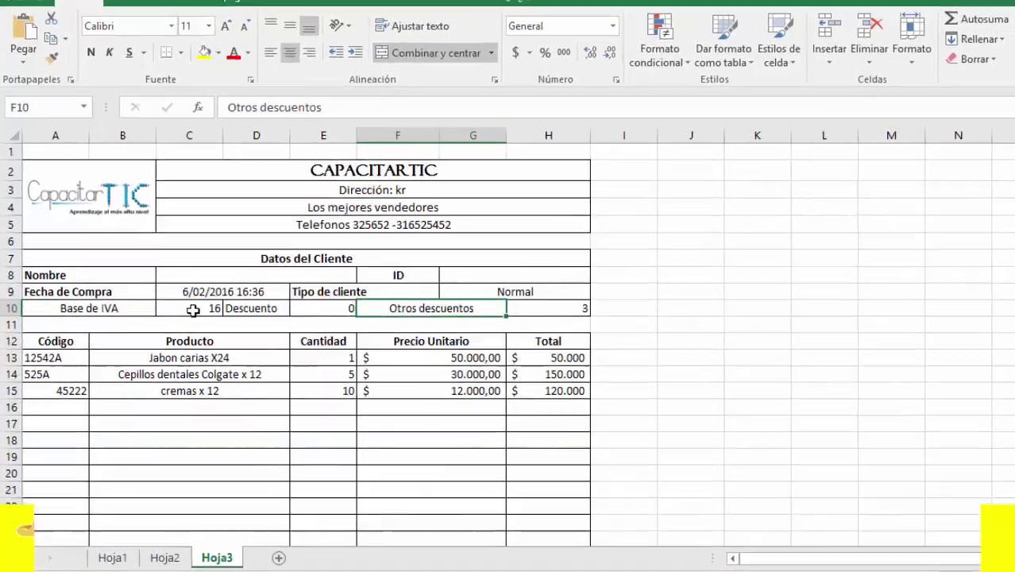
{"action": "left_click", "coordinate": [178, 304]}
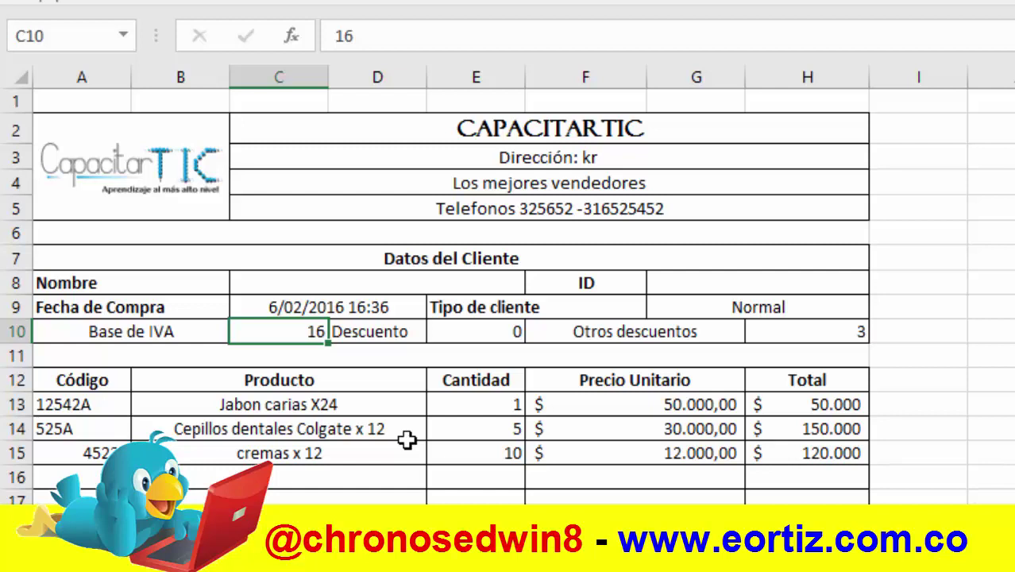
{"action": "left_click", "coordinate": [475, 407]}
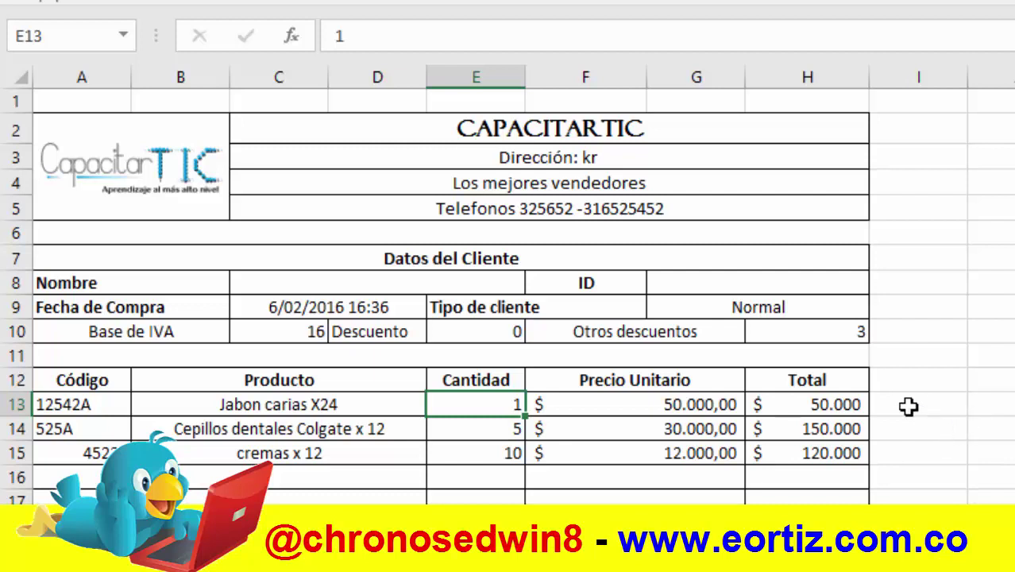
{"action": "left_click_drag", "start_coordinate": [567, 303], "coordinate": [693, 307]}
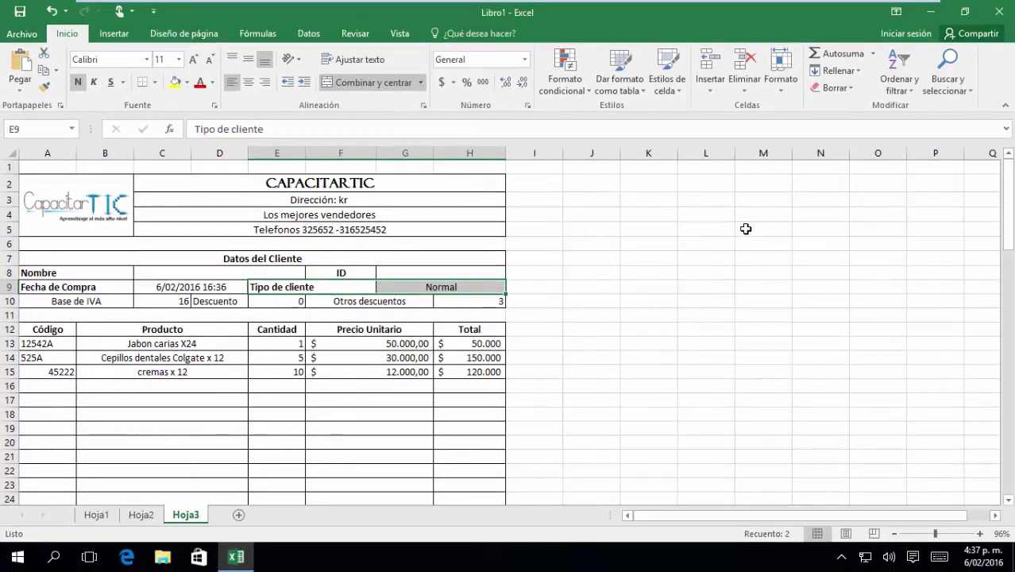
- Add the header 'Tipos de cliente' in M4 and widen column M to fit it
{"action": "left_click", "coordinate": [758, 230]}
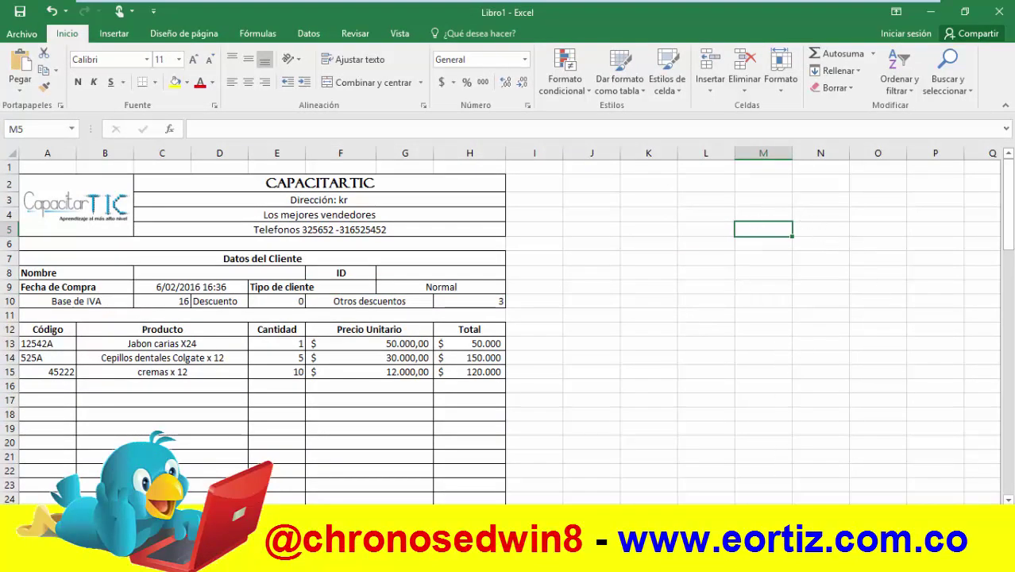
{"action": "scroll", "coordinate": [627, 345], "scroll_direction": "right", "scroll_amount": 3}
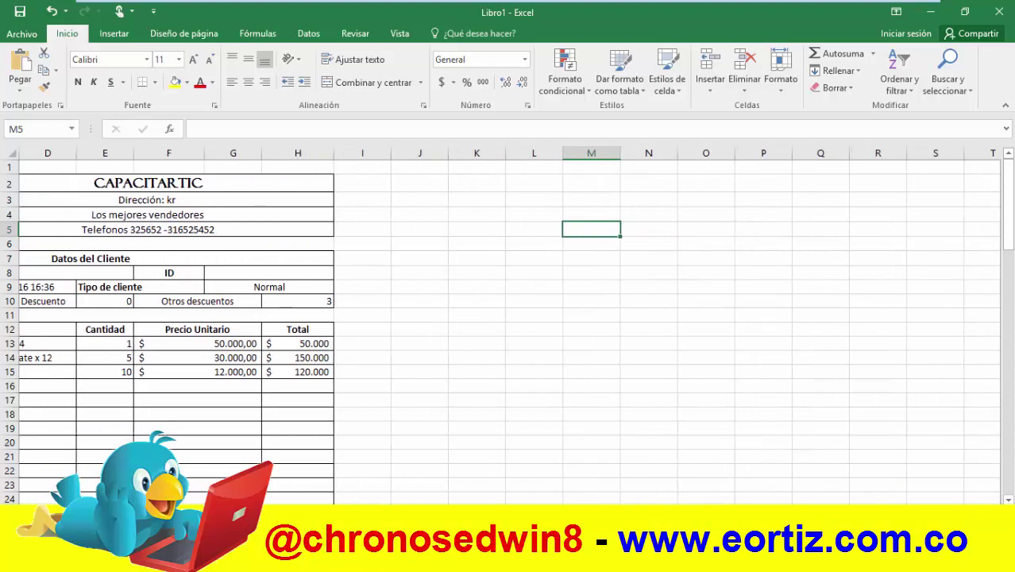
{"action": "scroll", "coordinate": [627, 345], "scroll_direction": "left", "scroll_amount": 3}
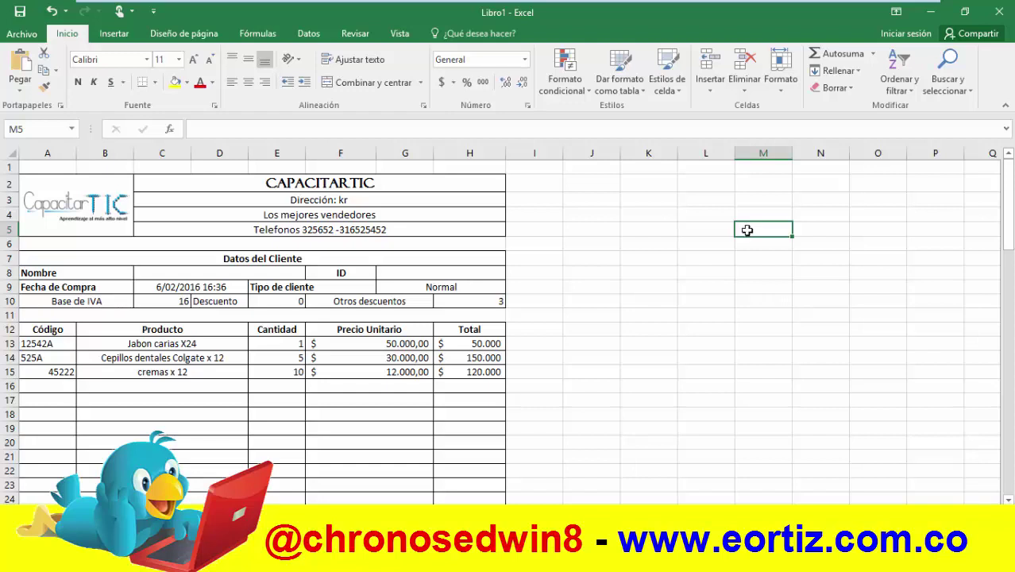
{"action": "left_click", "coordinate": [759, 216]}
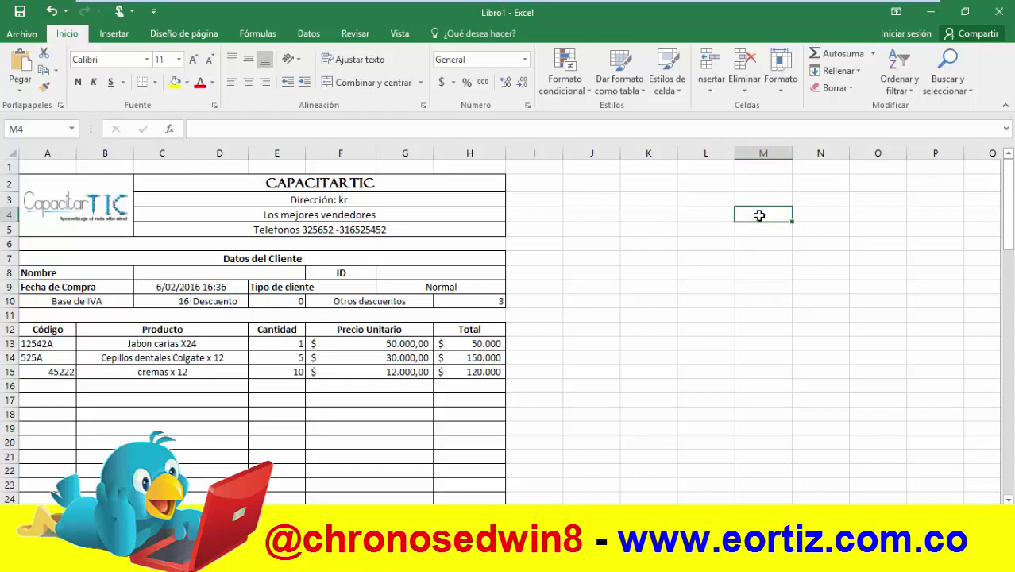
{"action": "type", "text": "Tipos de cl"}
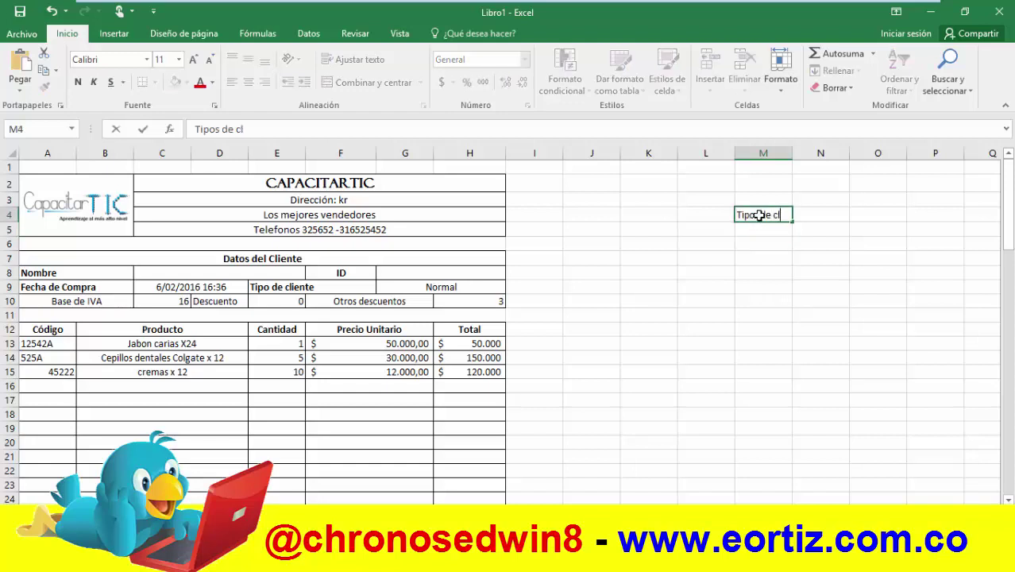
{"action": "type", "text": "iente"}
{"action": "key", "text": "ctrl+Return"}
{"action": "key", "text": "Return"}
{"action": "left_click_drag", "start_coordinate": [793, 153], "coordinate": [805, 155]}
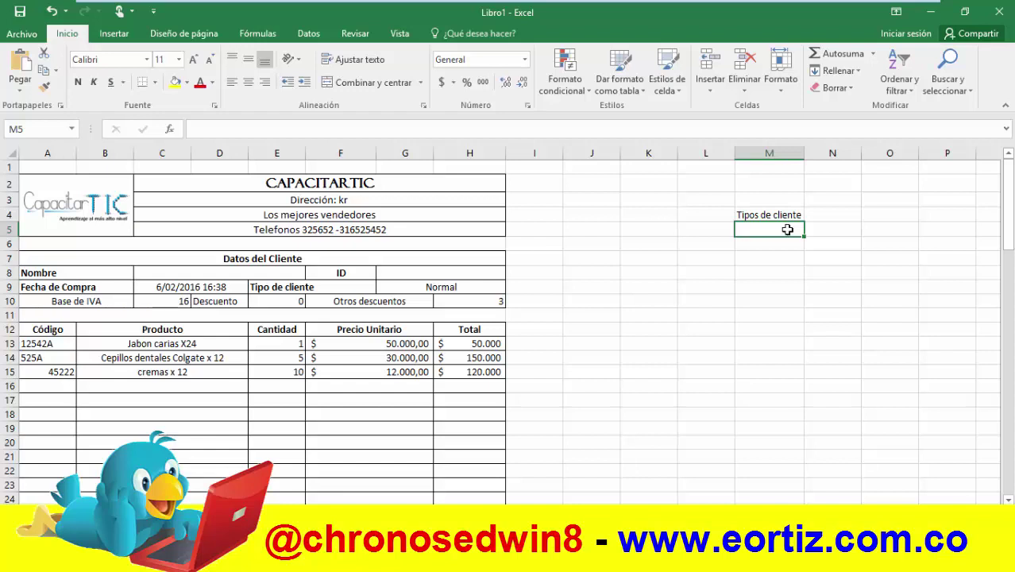
- Add the header 'Base de iva' in N4 and enter Normal in M5
{"action": "left_click", "coordinate": [840, 216]}
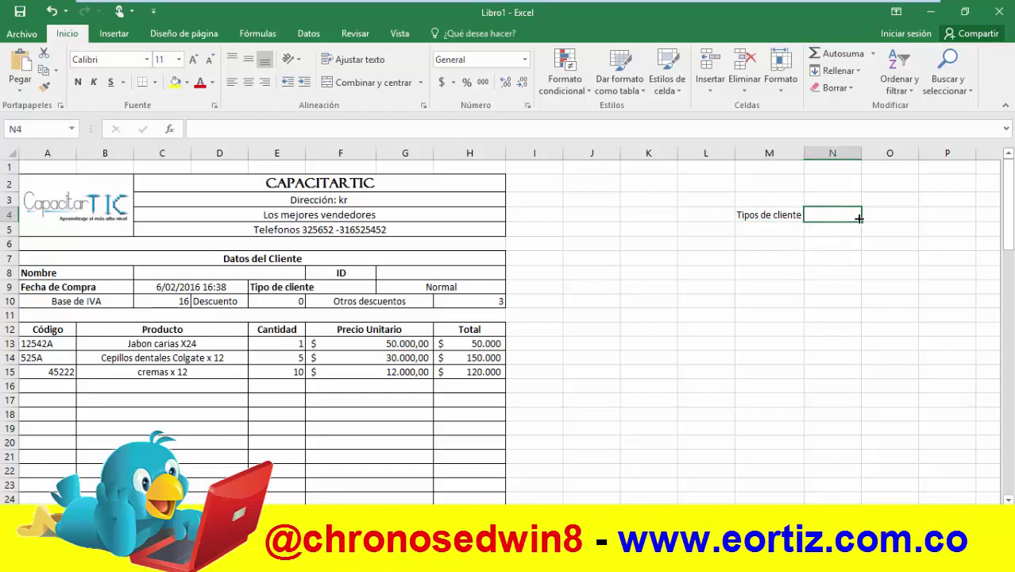
{"action": "type", "text": "Base de iva"}
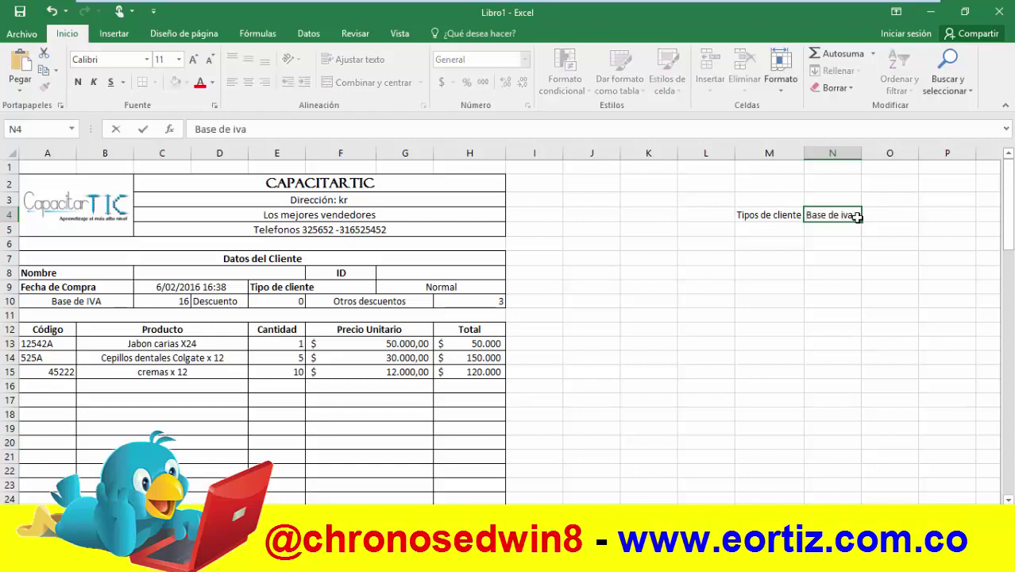
{"action": "left_click", "coordinate": [771, 329]}
{"action": "left_click", "coordinate": [782, 229]}
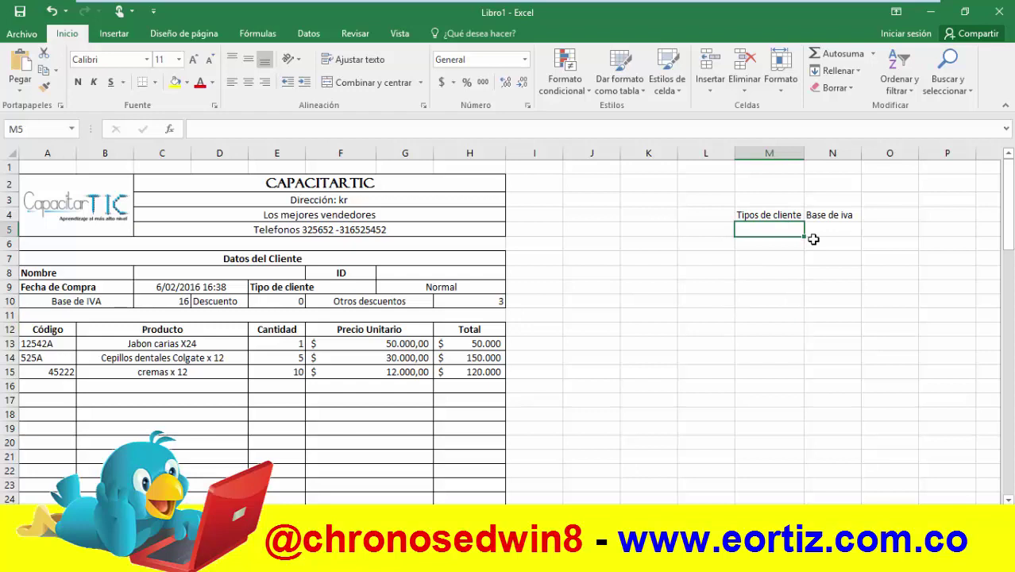
{"action": "type", "text": "Nor"}
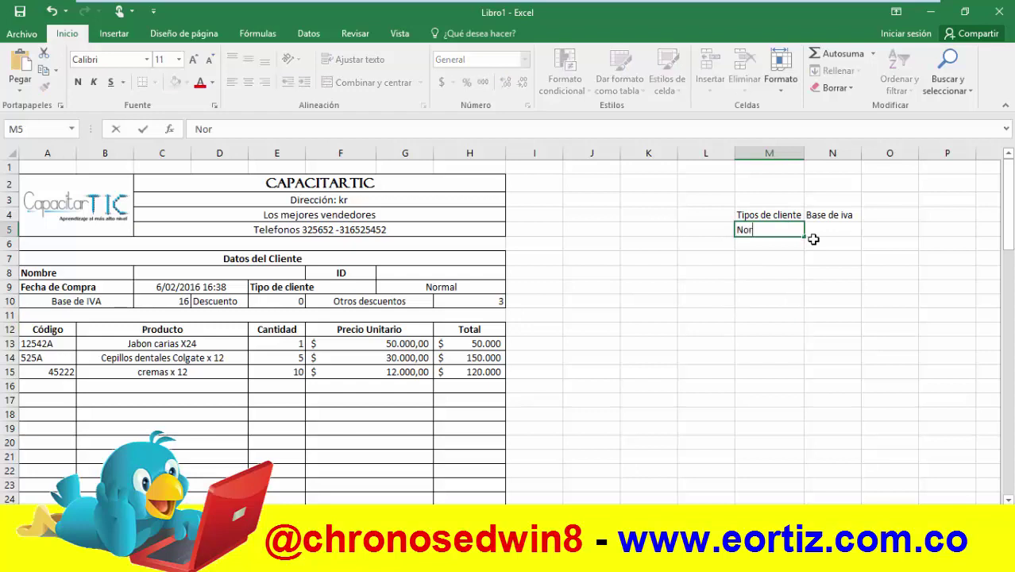
{"action": "type", "text": "mal"}
{"action": "key", "text": "Return"}
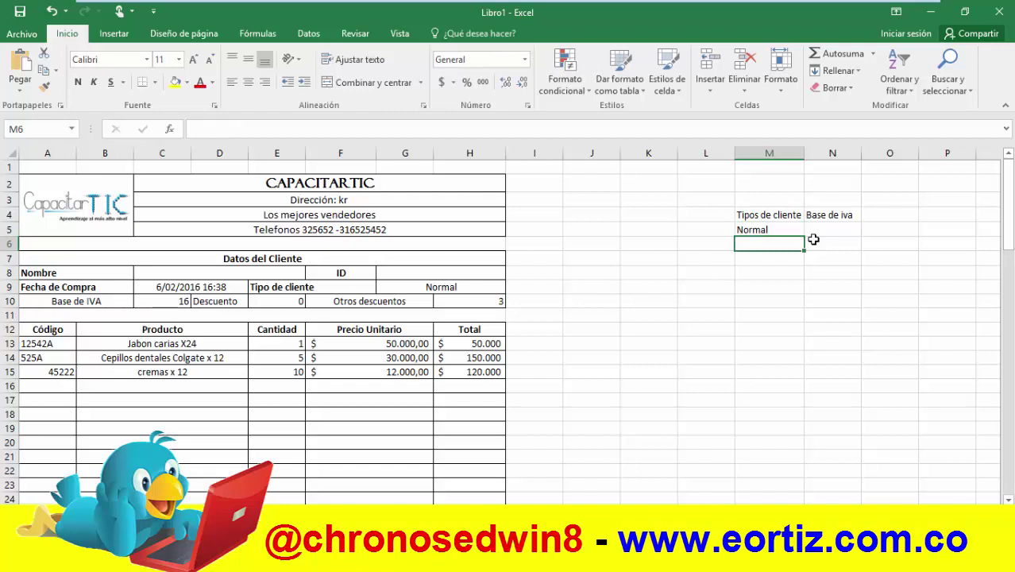
{"action": "key", "text": "Up"}
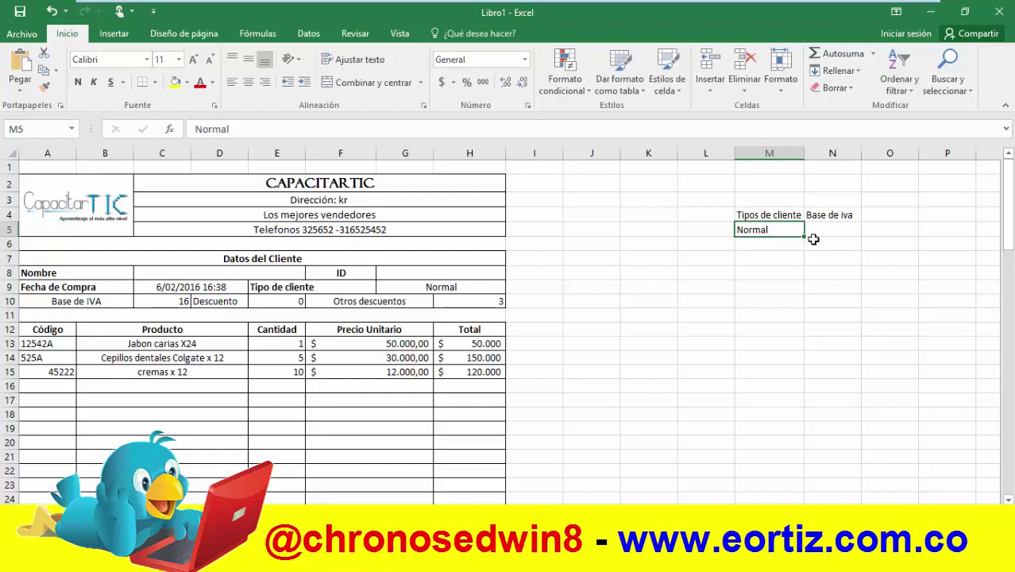
- Put the -- placeholder in M5, keeping it past the correction prompt, and Normal below it
{"action": "type", "text": "--"}
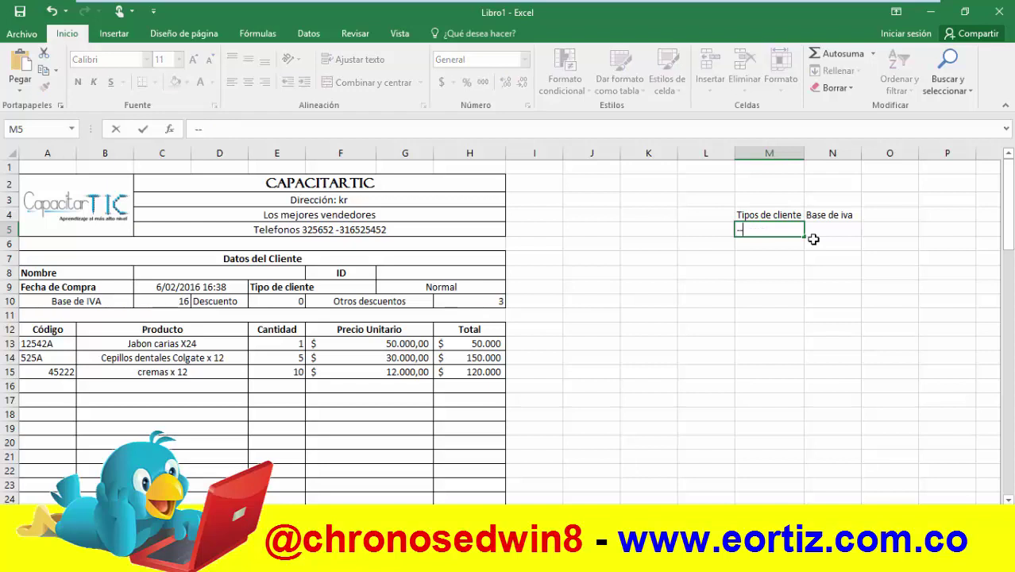
{"action": "type", "text": "-"}
{"action": "key", "text": "Return"}
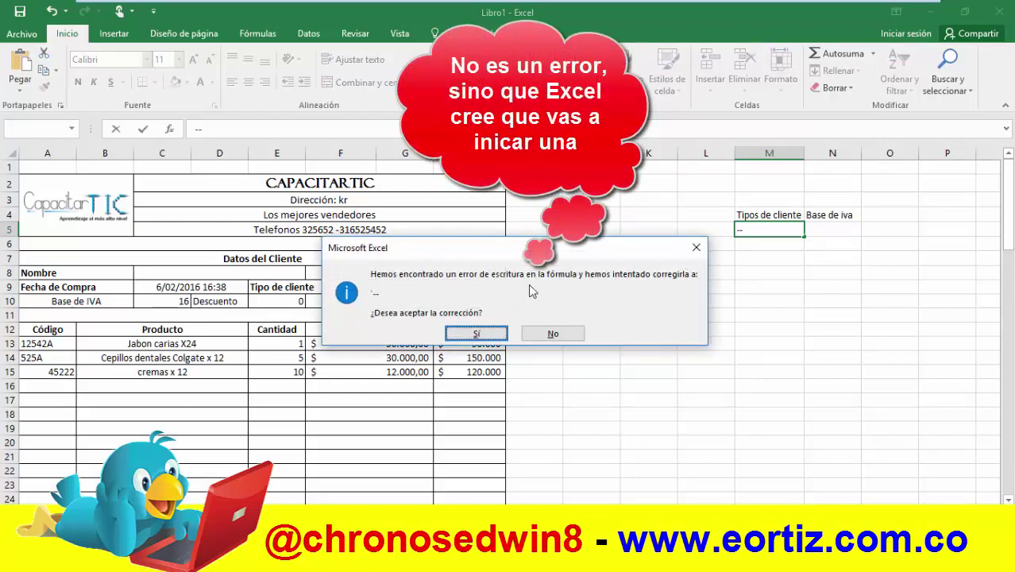
{"action": "left_click", "coordinate": [477, 333]}
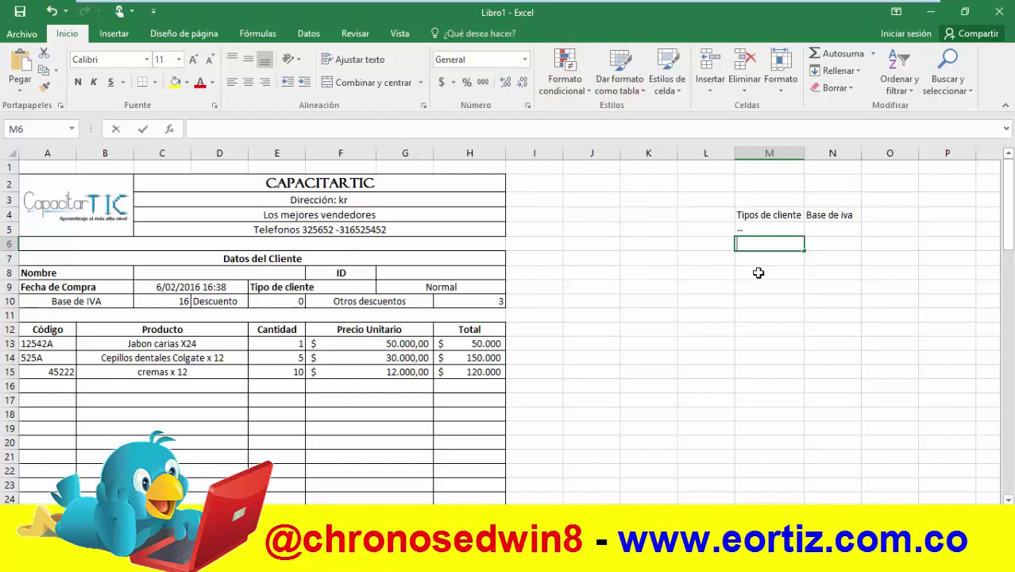
{"action": "type", "text": "Normal"}
{"action": "key", "text": "Return"}
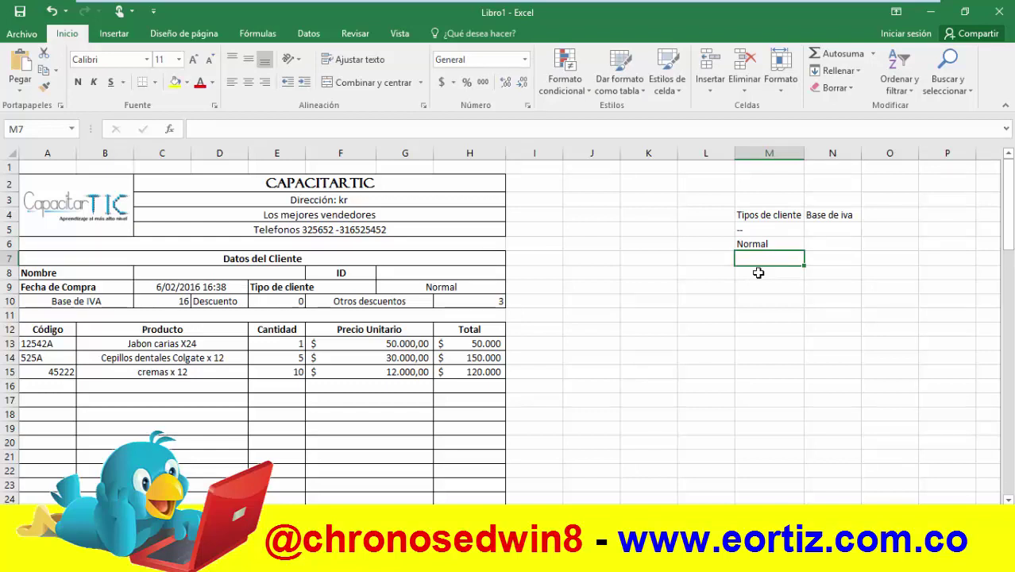
- Continue the client types list with Elite, Premium, Gold and Empresarial
{"action": "type", "text": "Elite"}
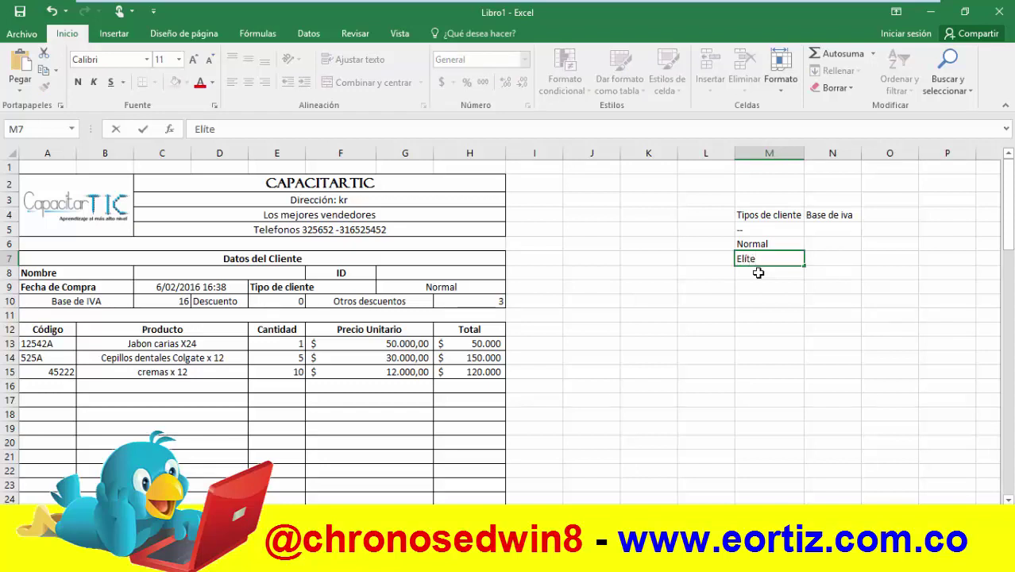
{"action": "left_click", "coordinate": [759, 272]}
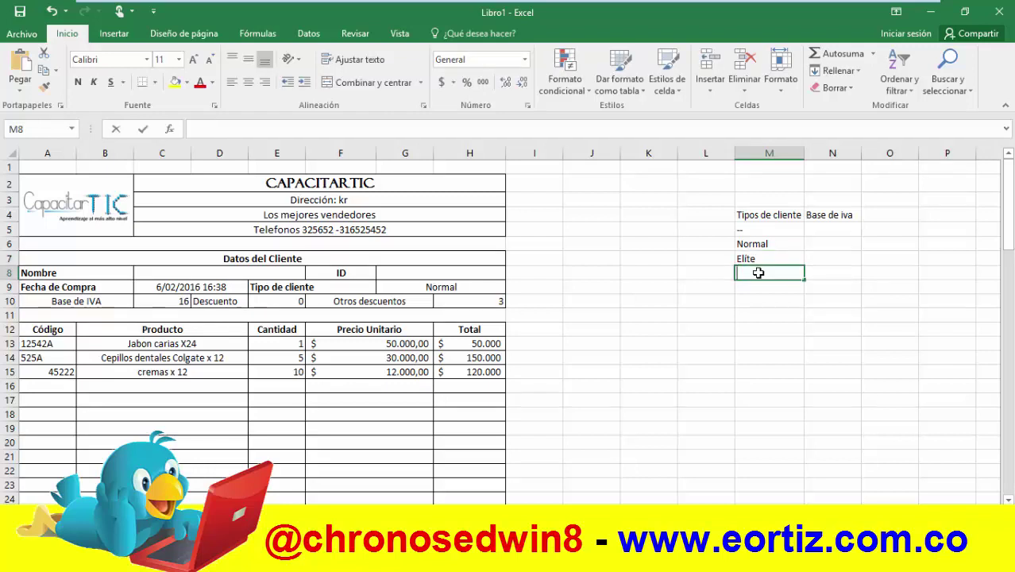
{"action": "type", "text": "Premium"}
{"action": "key", "text": "Return"}
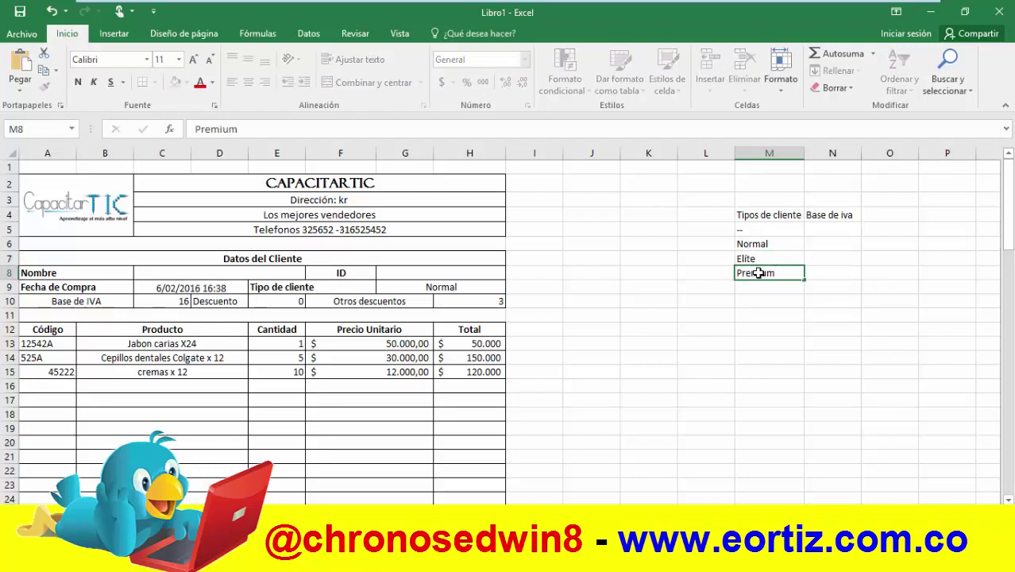
{"action": "type", "text": "Gold"}
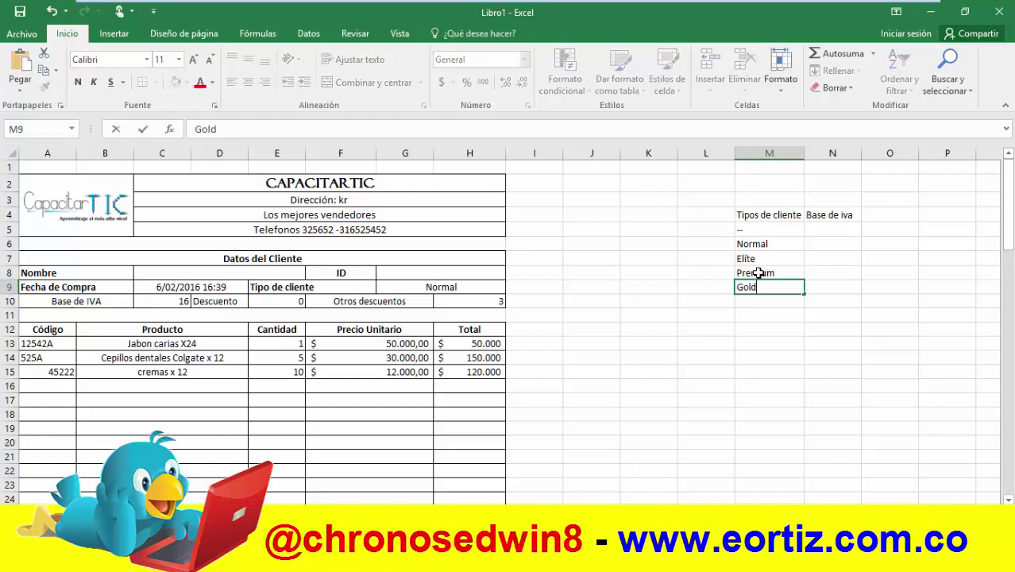
{"action": "key", "text": "Return"}
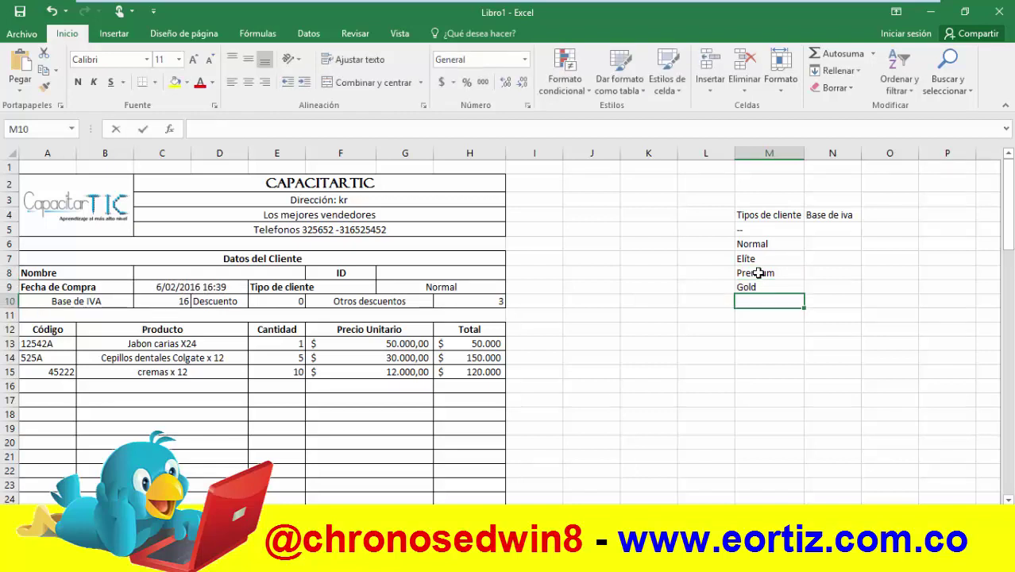
{"action": "type", "text": "Empresarial"}
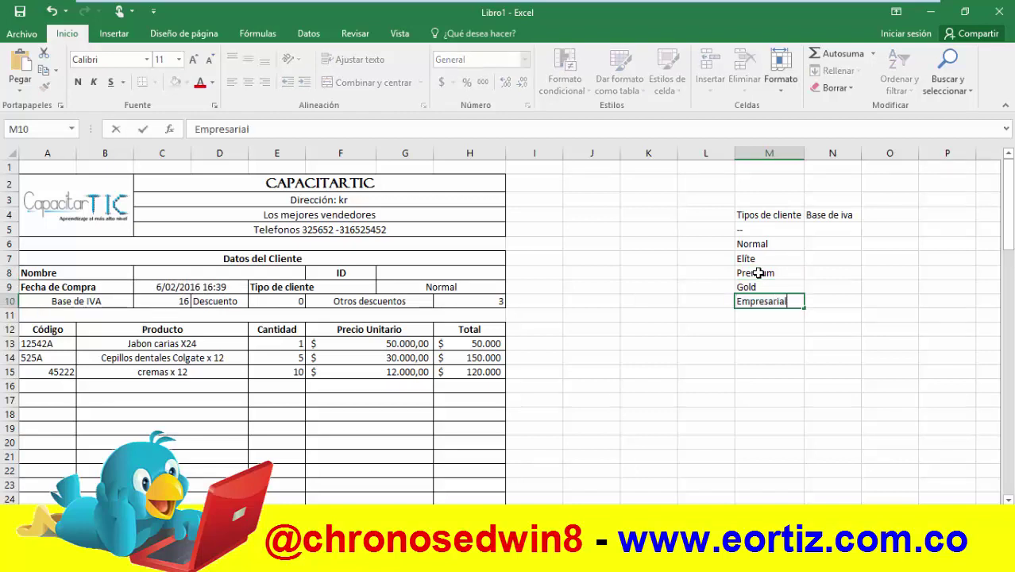
{"action": "left_click", "coordinate": [747, 361]}
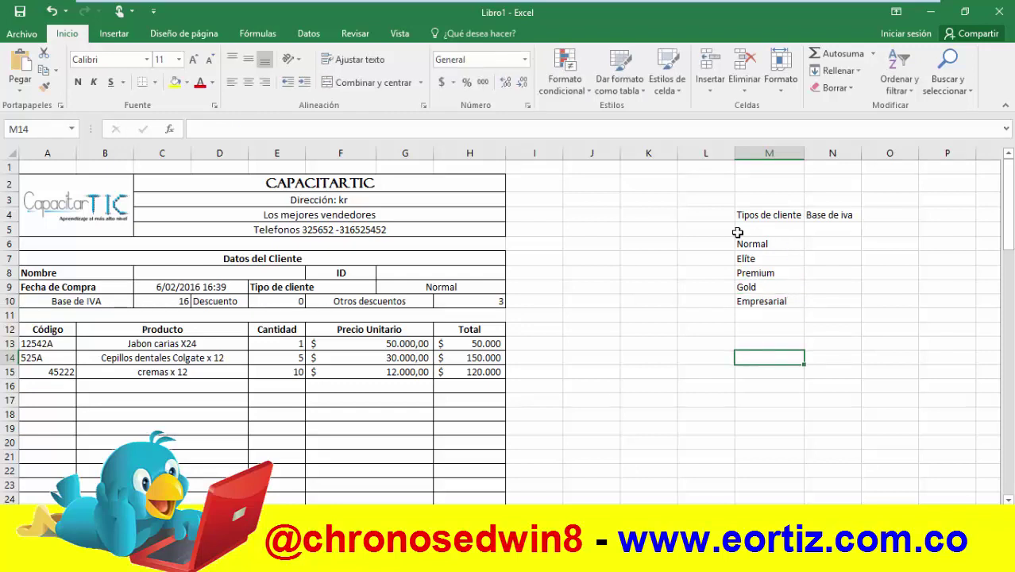
{"action": "type", "text": "--"}
- Enter -- in N6, working through the correction and incomplete-formula prompts
{"action": "left_click", "coordinate": [806, 244]}
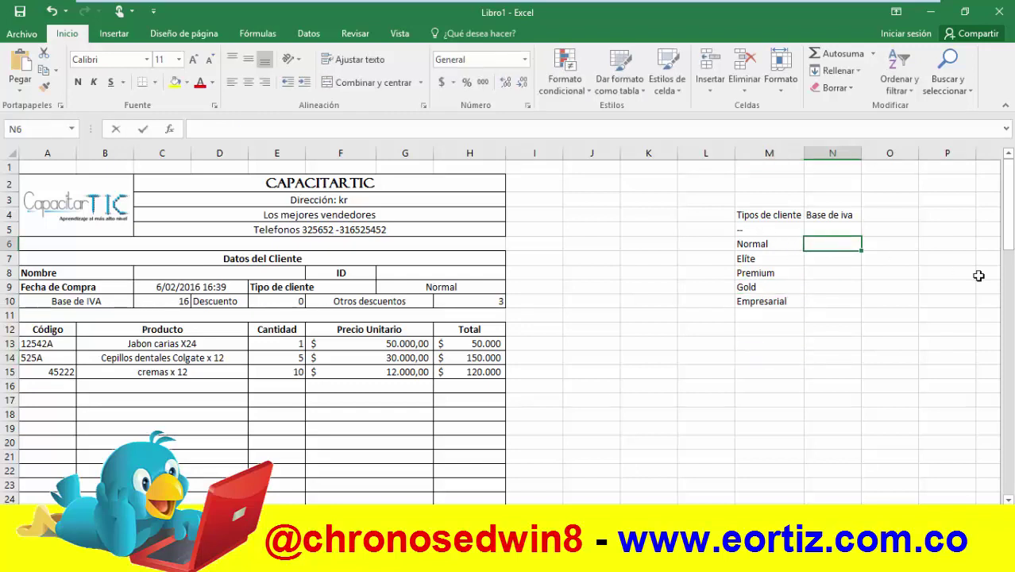
{"action": "type", "text": "2"}
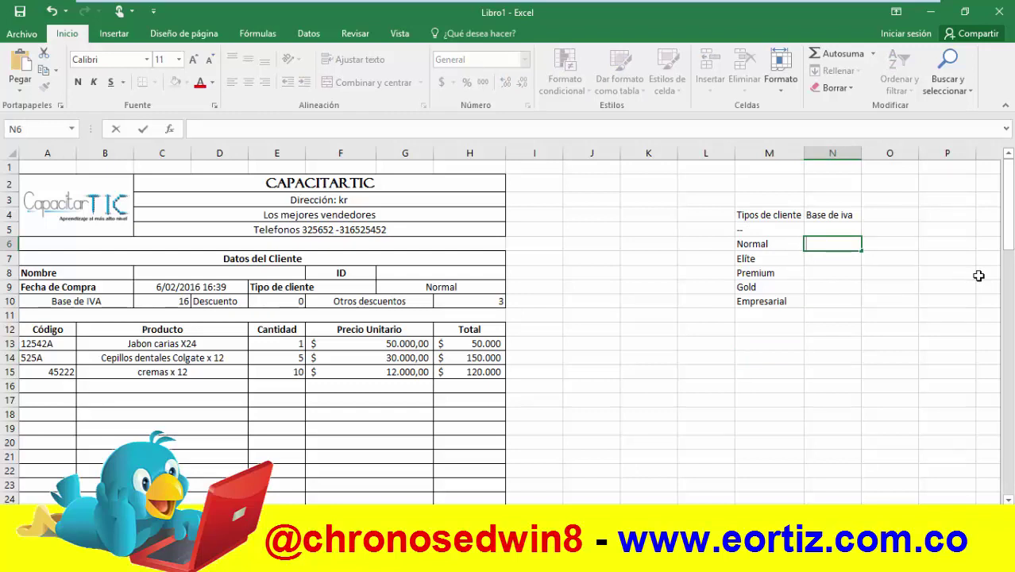
{"action": "type", "text": "--"}
{"action": "key", "text": "Return"}
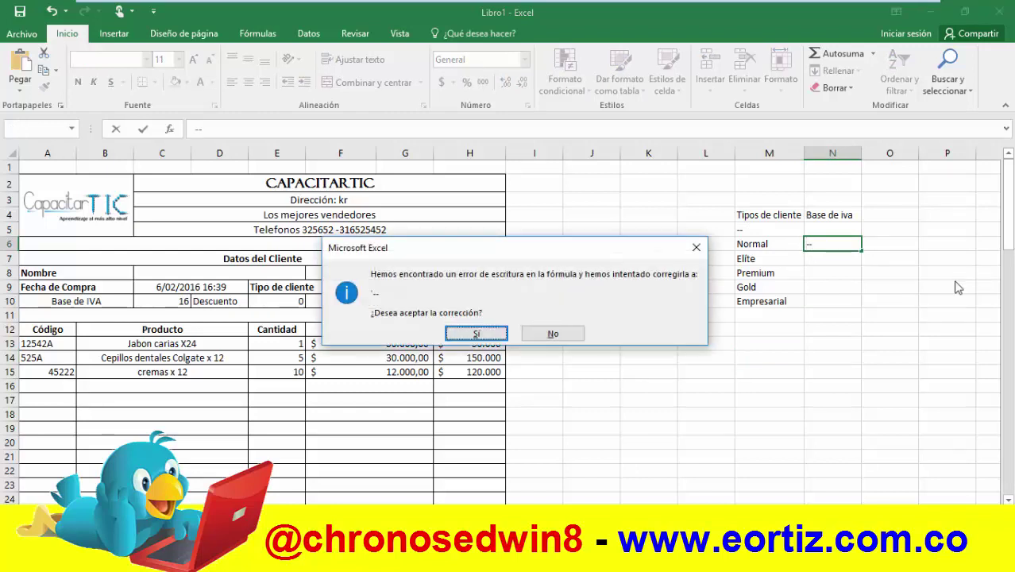
{"action": "left_click", "coordinate": [547, 334]}
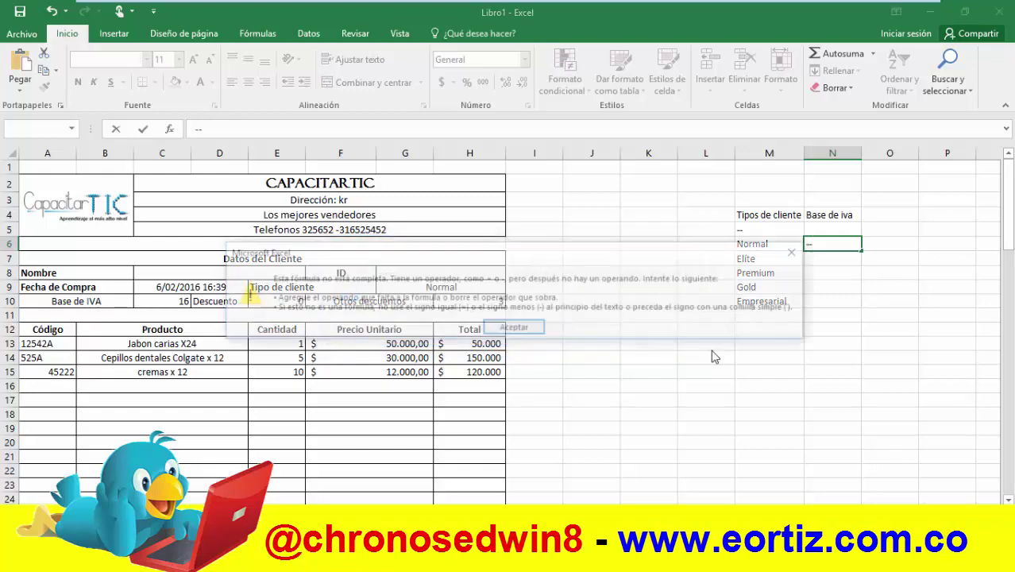
{"action": "left_click", "coordinate": [528, 330]}
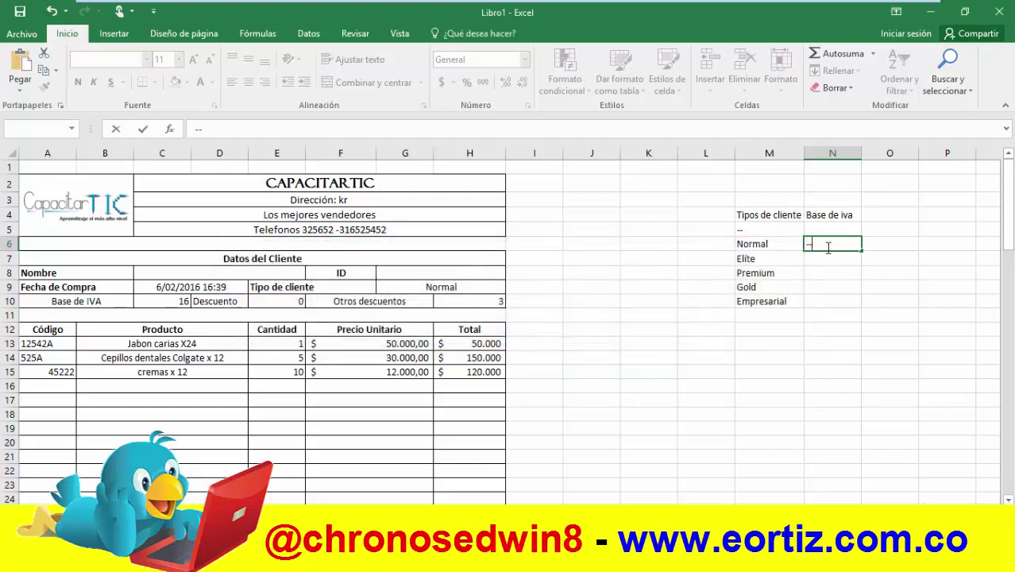
{"action": "key", "text": "Return"}
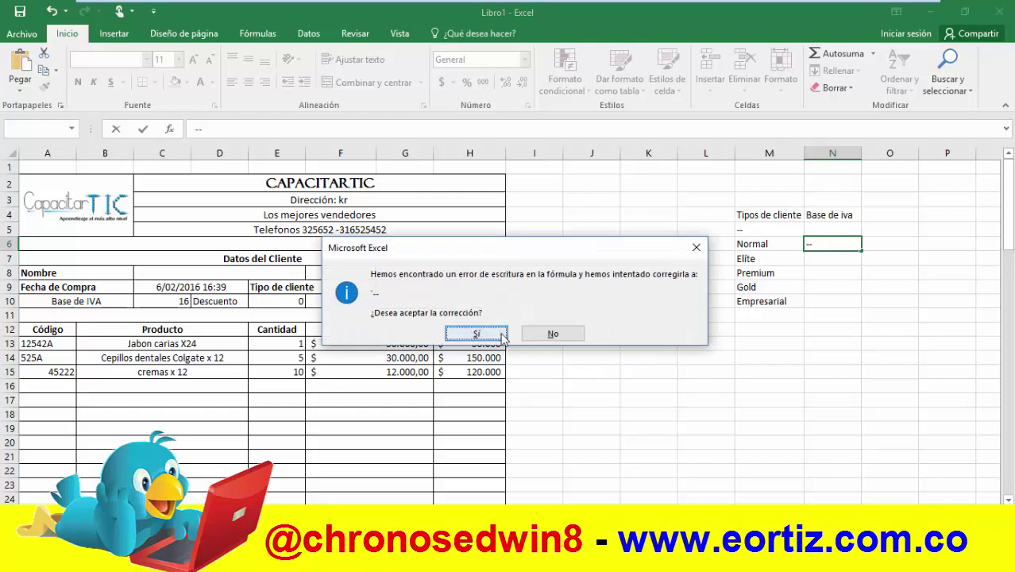
{"action": "left_click", "coordinate": [477, 334]}
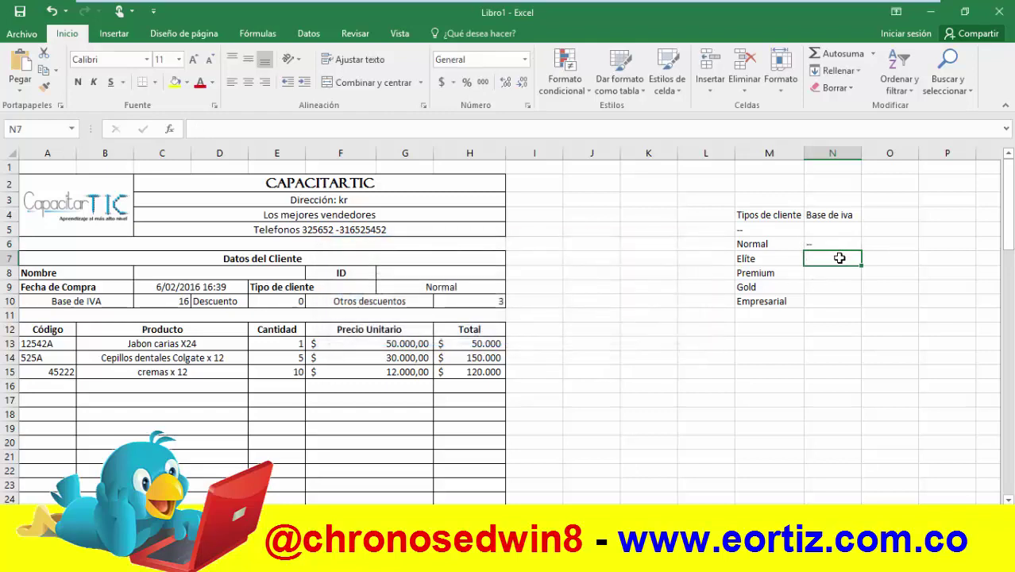
- Enter 16 and 22 below it, then shift N6:N8 up one row to N5:N7
{"action": "type", "text": "16"}
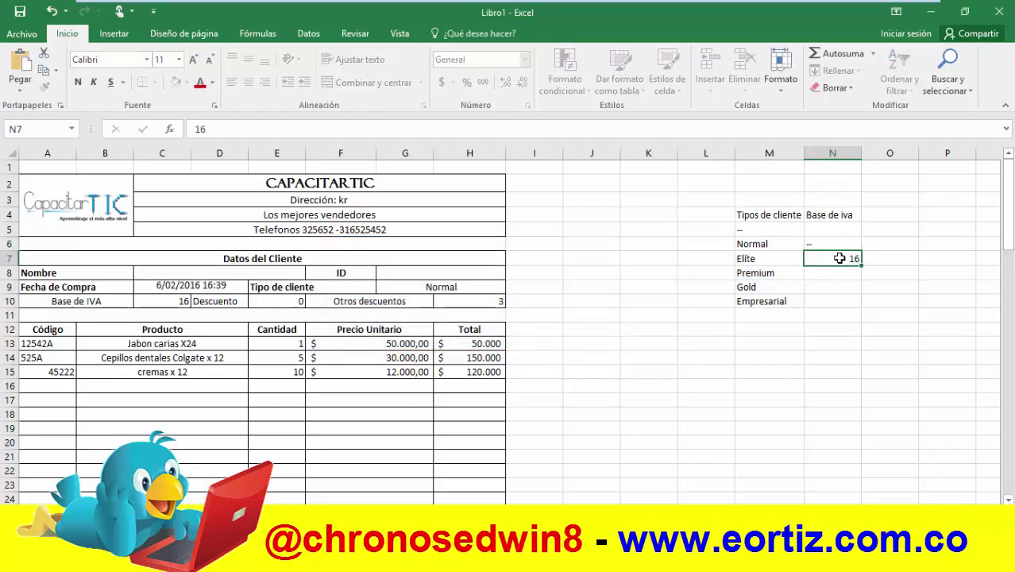
{"action": "key", "text": "Return"}
{"action": "type", "text": "22"}
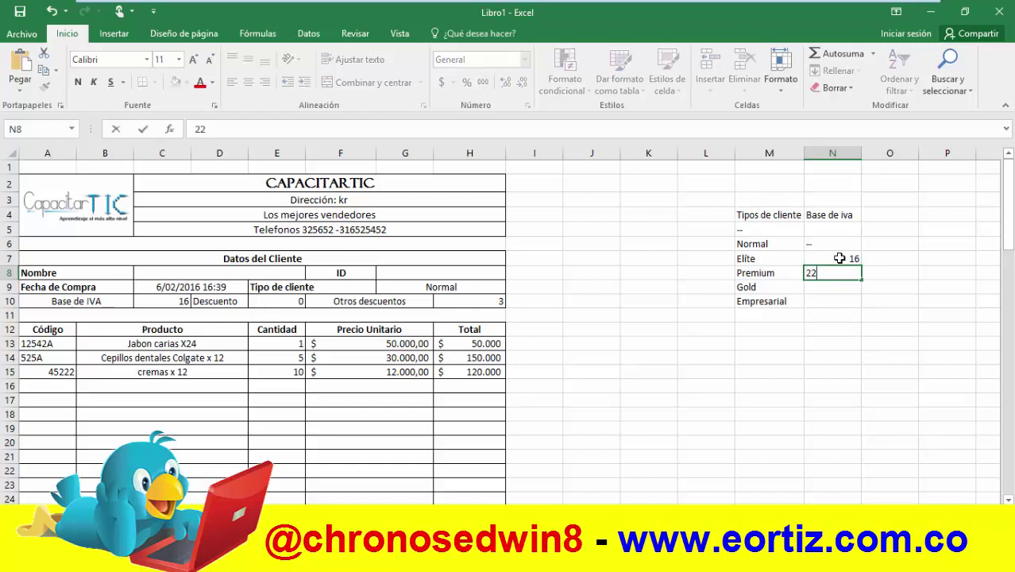
{"action": "key", "text": "Return"}
{"action": "left_click", "coordinate": [801, 391]}
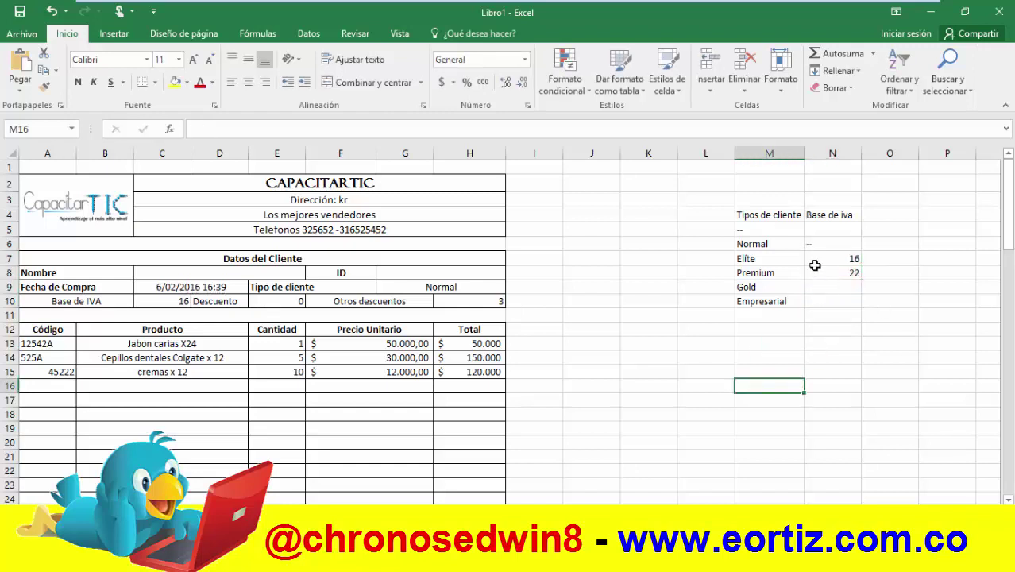
{"action": "left_click", "coordinate": [831, 247]}
{"action": "mouse_move", "coordinate": [830, 247]}
{"action": "left_mouse_down"}
{"action": "mouse_move", "coordinate": [834, 270]}
{"action": "mouse_move", "coordinate": [838, 229]}
{"action": "left_mouse_up"}
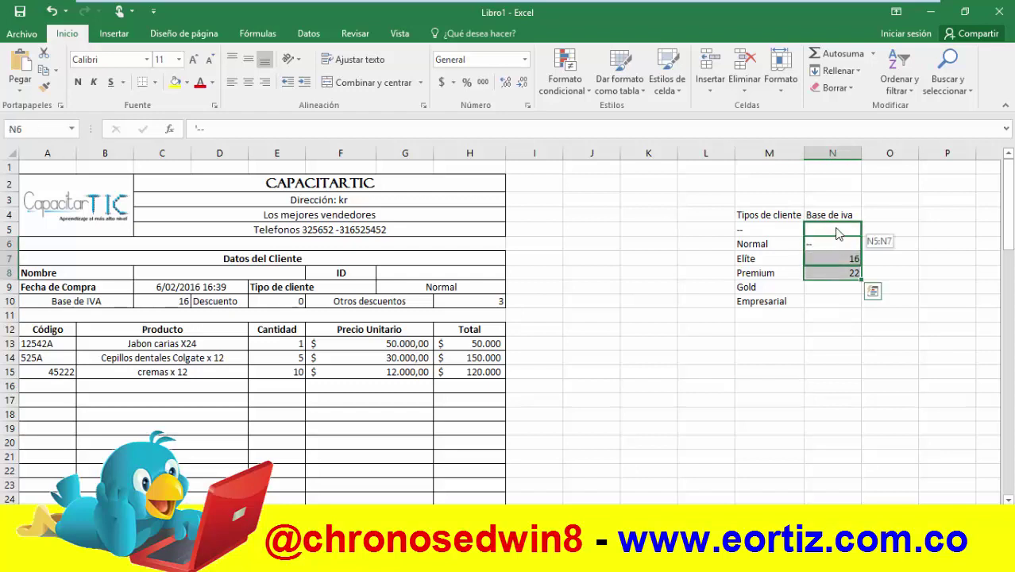
{"action": "left_click", "coordinate": [846, 325]}
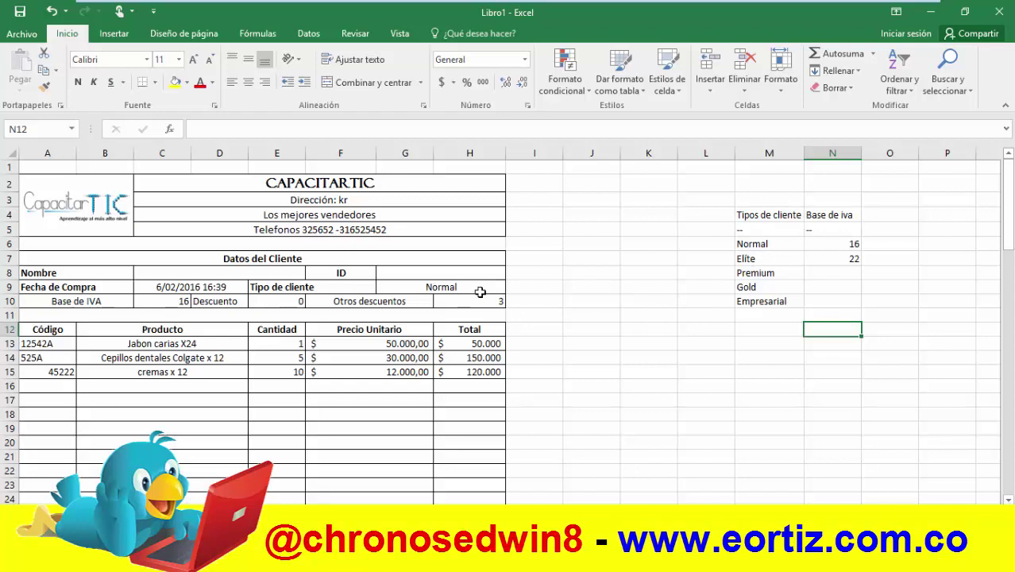
- Clear Normal from Tipo de cliente G9 and the =AHORA() purchase date from C9
{"action": "left_click", "coordinate": [469, 286]}
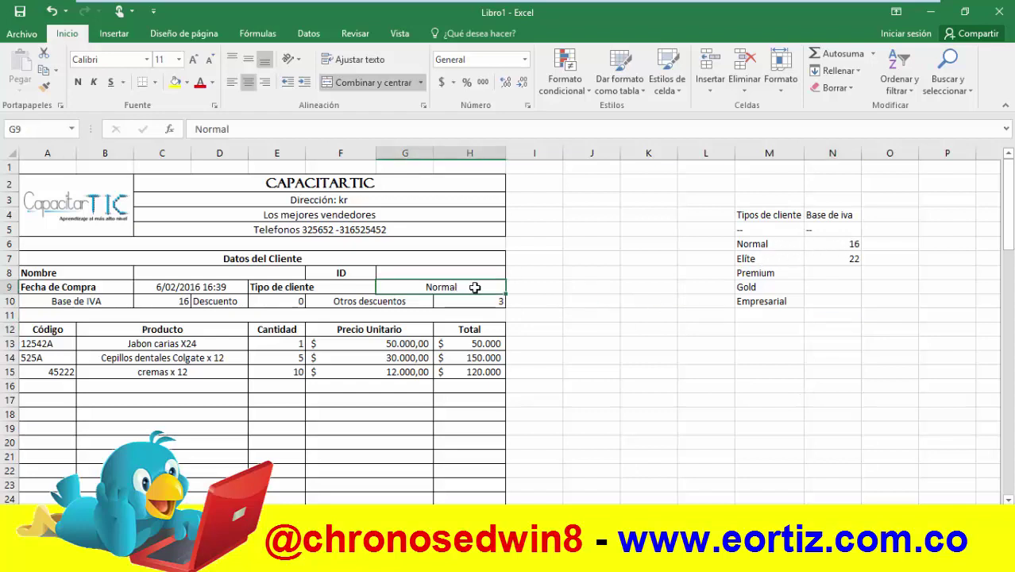
{"action": "key", "text": "Delete"}
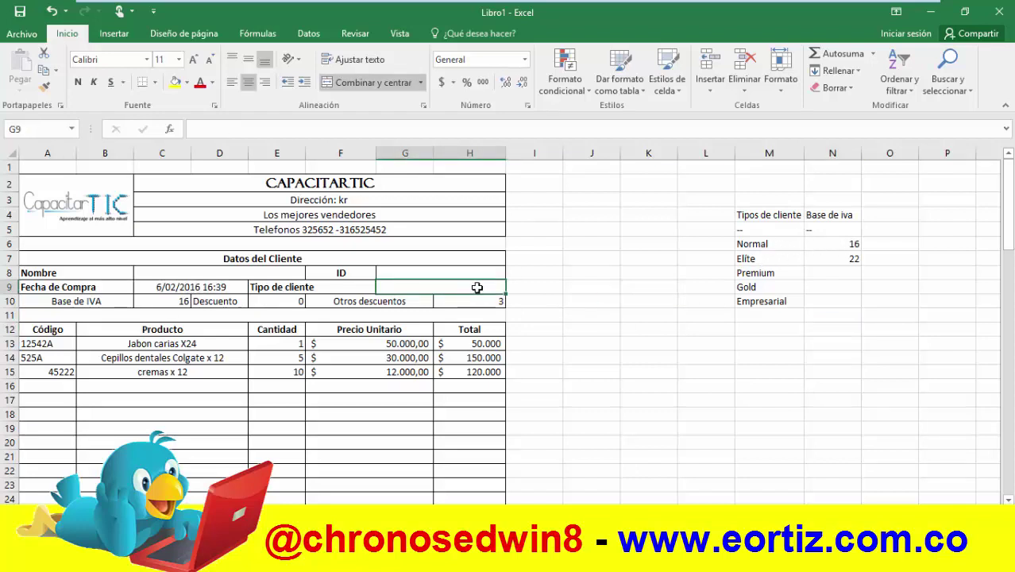
{"action": "left_click", "coordinate": [185, 291]}
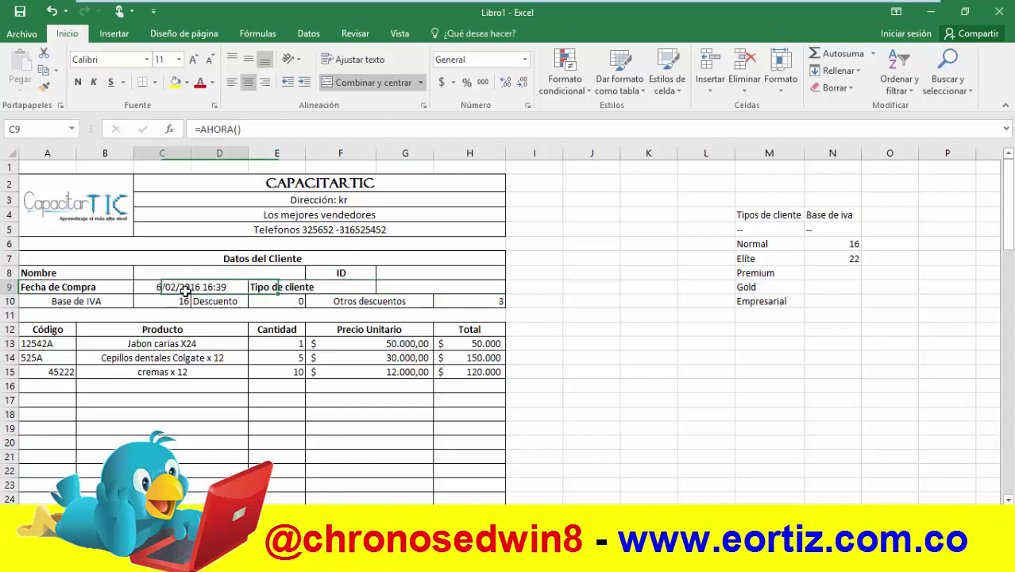
{"action": "key", "text": "Delete"}
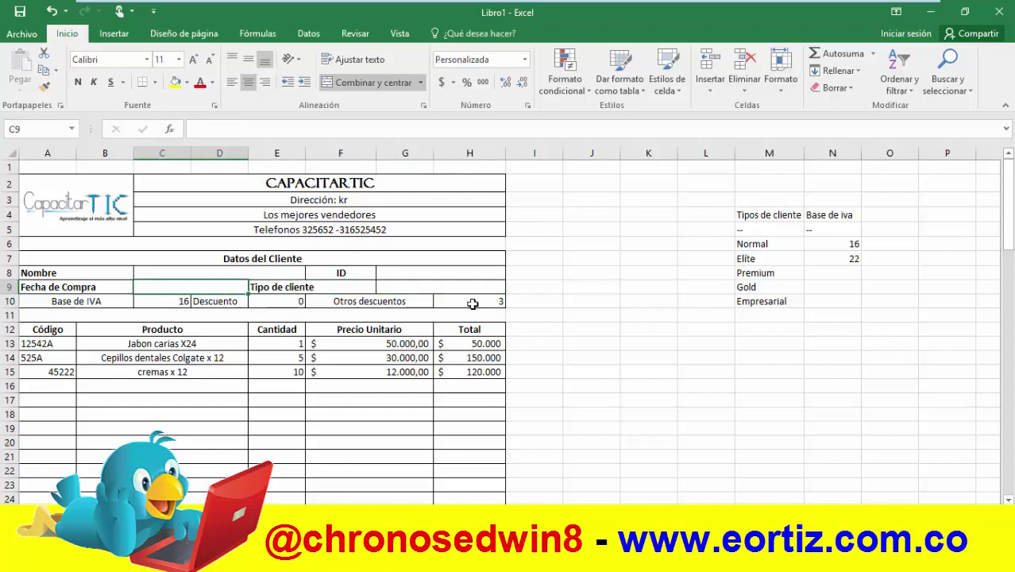
{"action": "left_click", "coordinate": [465, 287]}
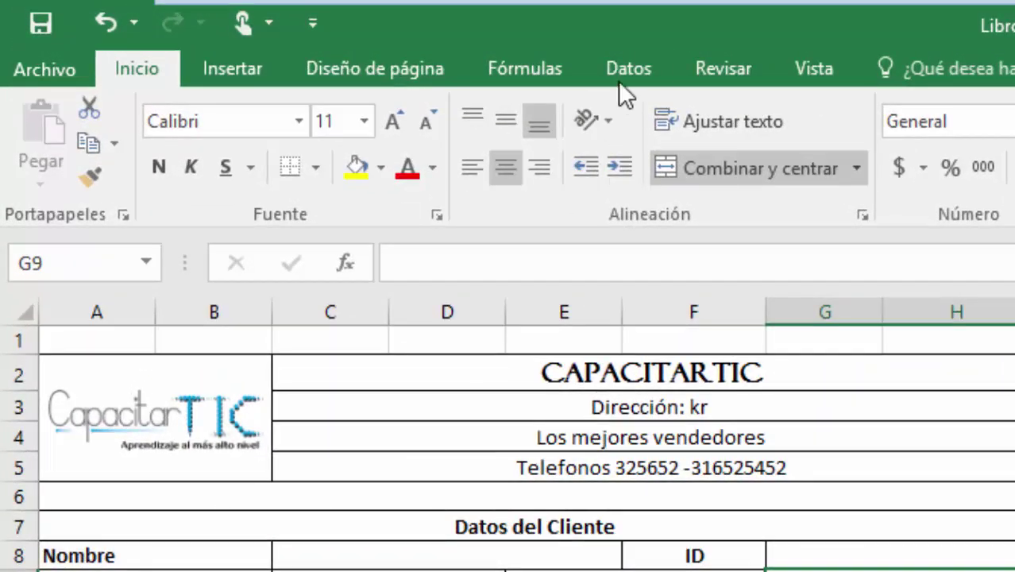
- Give G9 a Lista data validation with source =$M$5:$M$10
{"action": "left_click", "coordinate": [625, 73]}
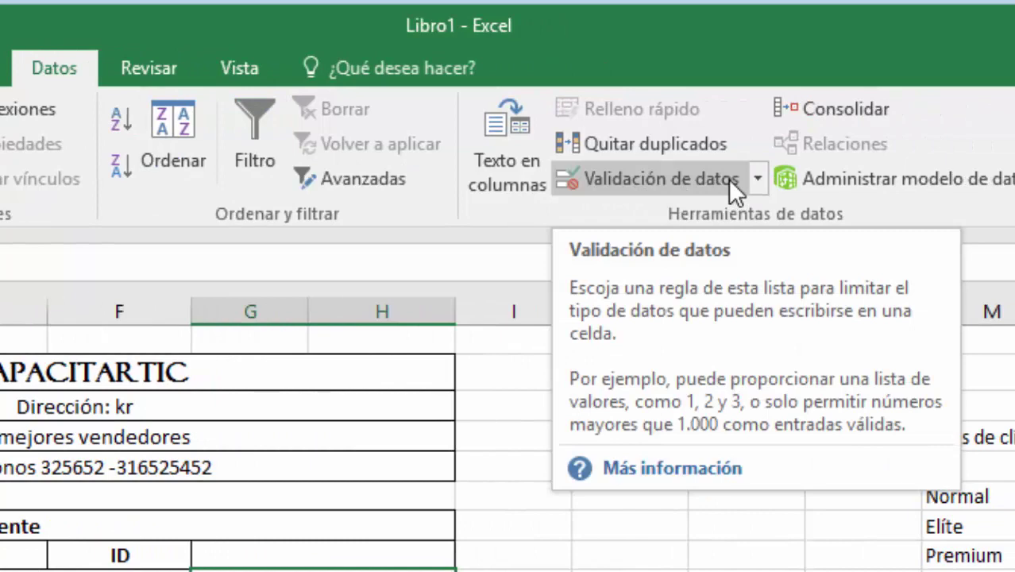
{"action": "left_click", "coordinate": [728, 179]}
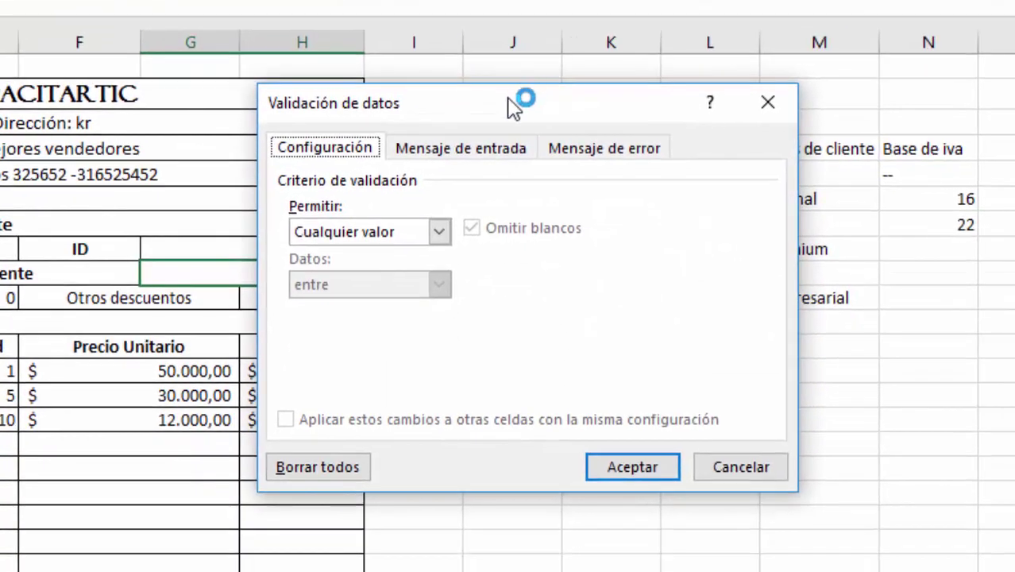
{"action": "mouse_move", "coordinate": [513, 107]}
{"action": "left_mouse_down"}
{"action": "mouse_move", "coordinate": [277, 322]}
{"action": "mouse_move", "coordinate": [272, 311]}
{"action": "left_mouse_up"}
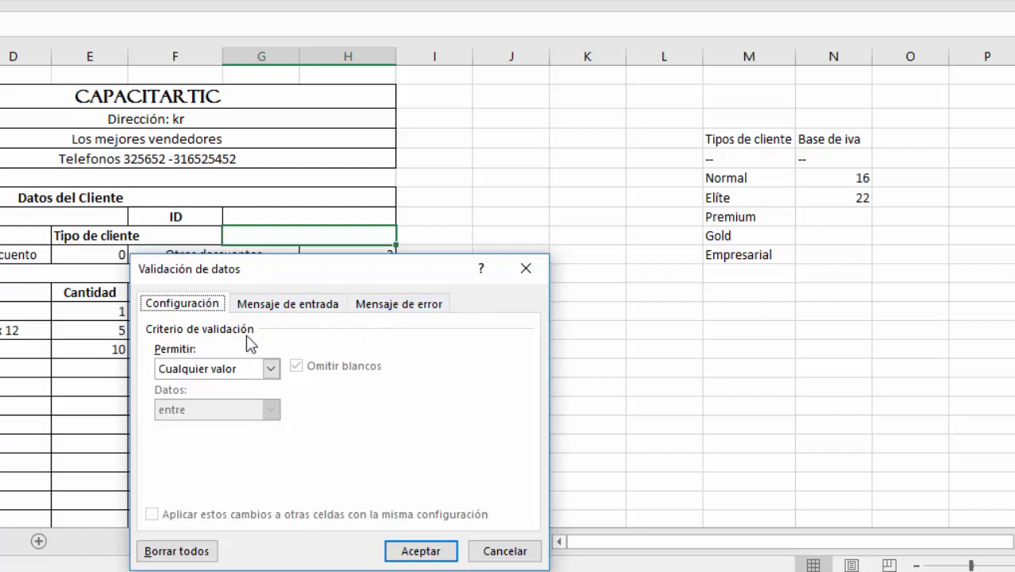
{"action": "left_click", "coordinate": [271, 370]}
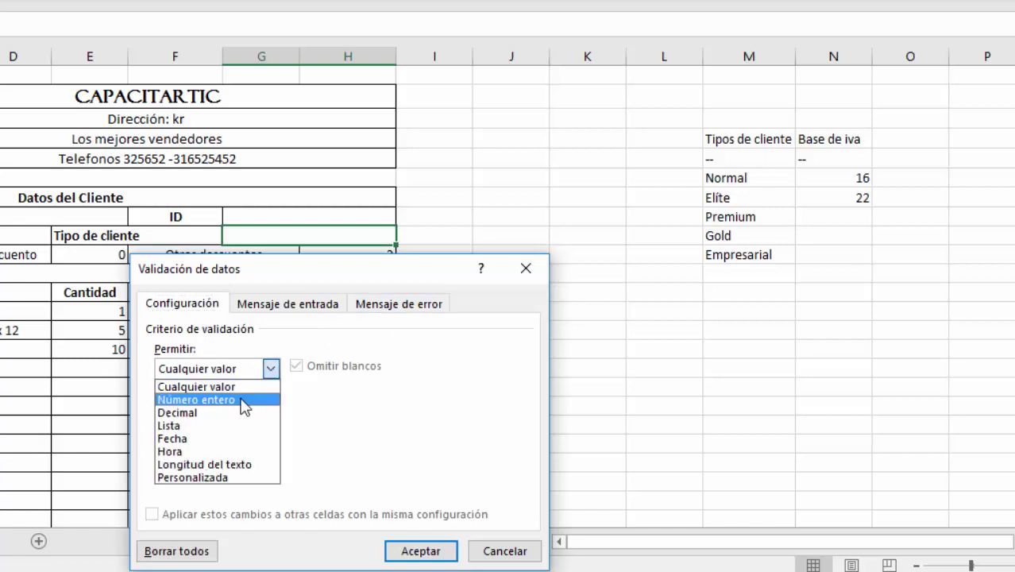
{"action": "left_click", "coordinate": [227, 428]}
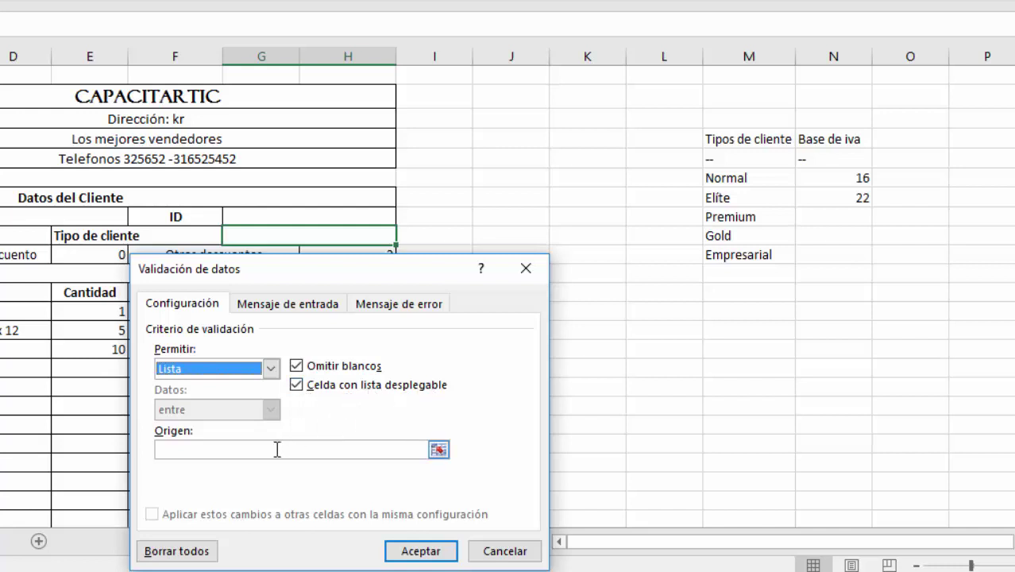
{"action": "left_click", "coordinate": [212, 453]}
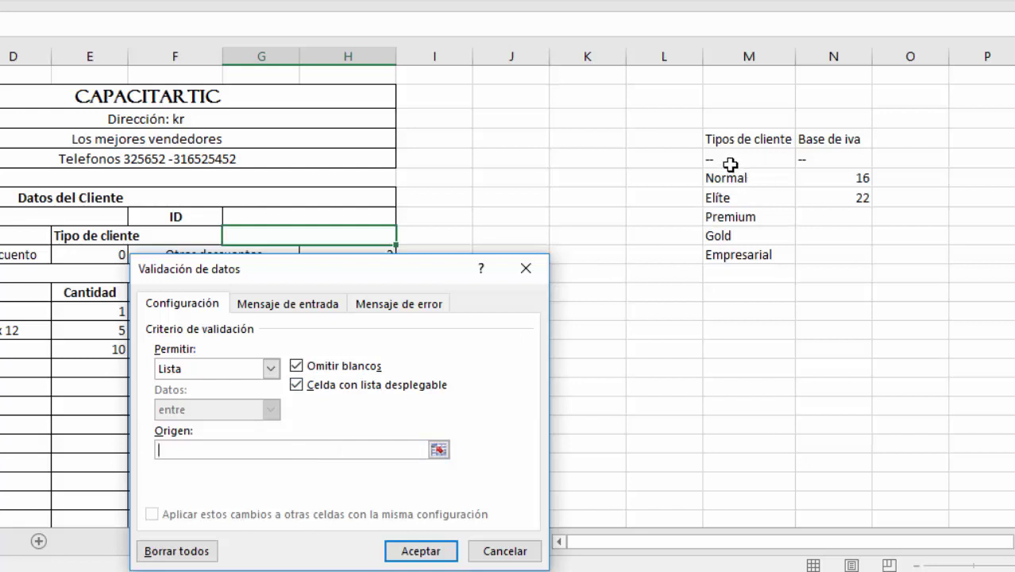
{"action": "mouse_move", "coordinate": [730, 159]}
{"action": "left_mouse_down"}
{"action": "mouse_move", "coordinate": [735, 253]}
{"action": "mouse_move", "coordinate": [719, 255]}
{"action": "left_mouse_up"}
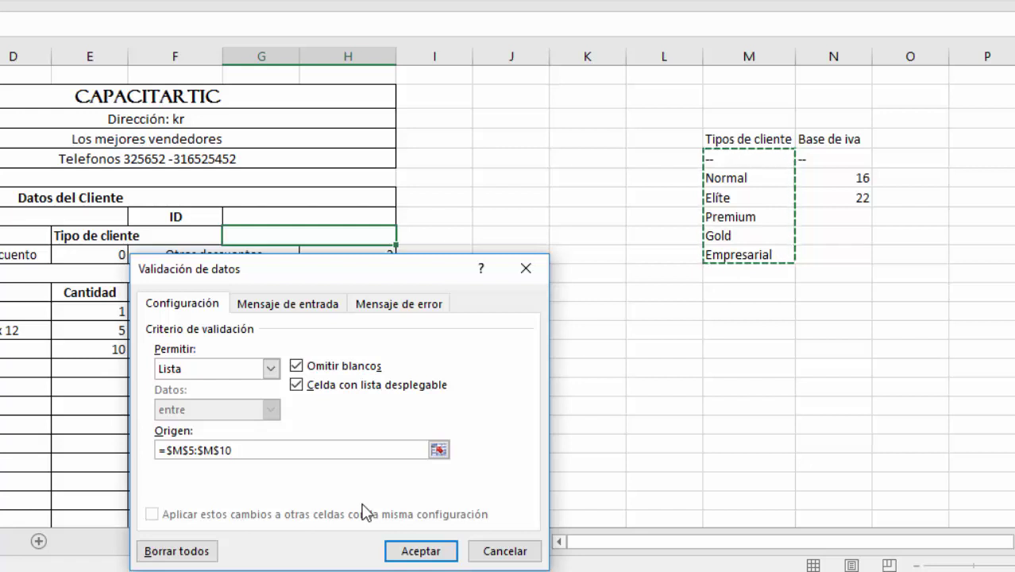
{"action": "left_click", "coordinate": [414, 551]}
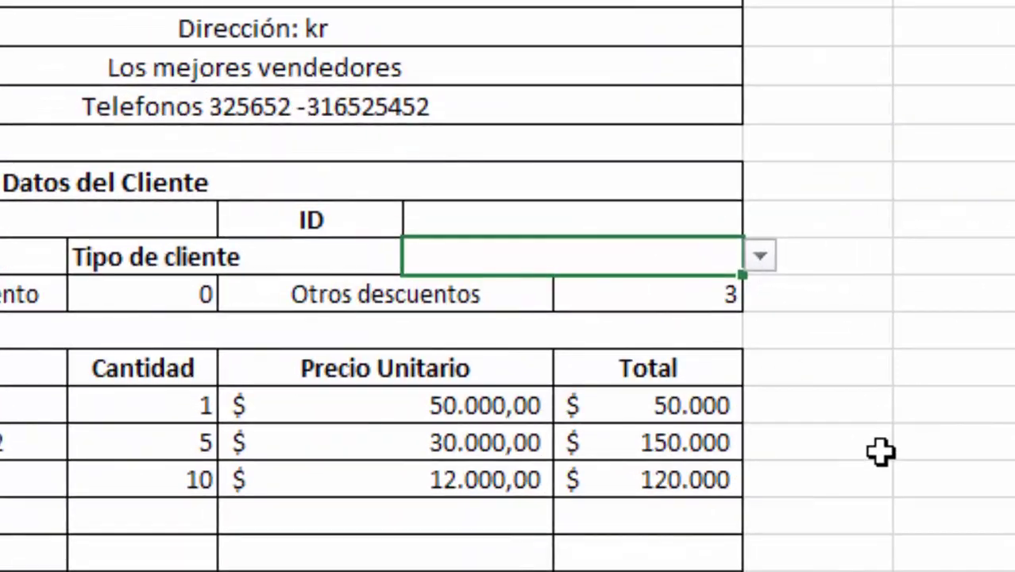
- Try Normal and then Premium from the Tipo de cliente dropdown
{"action": "left_click", "coordinate": [877, 446]}
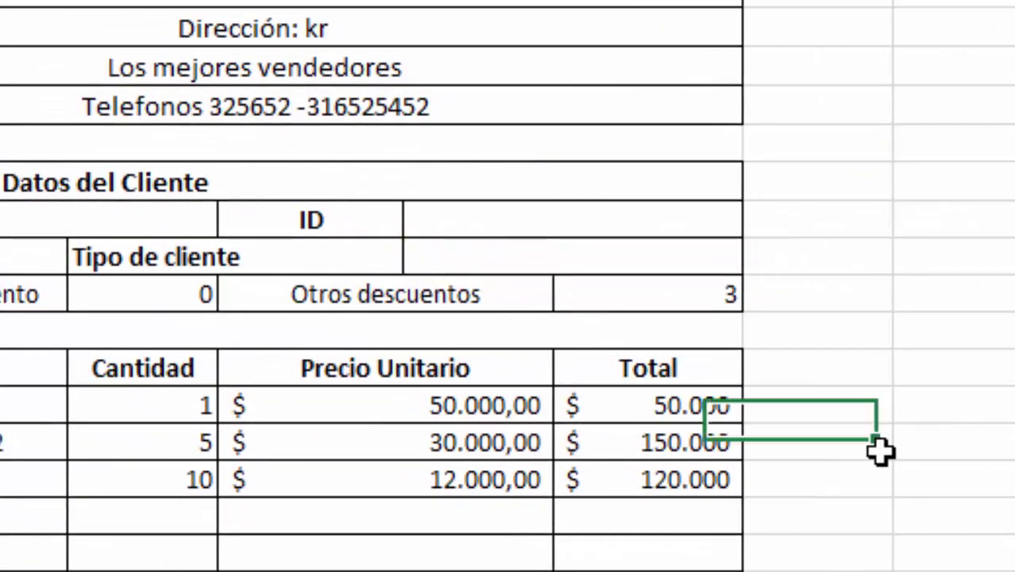
{"action": "left_click", "coordinate": [713, 266]}
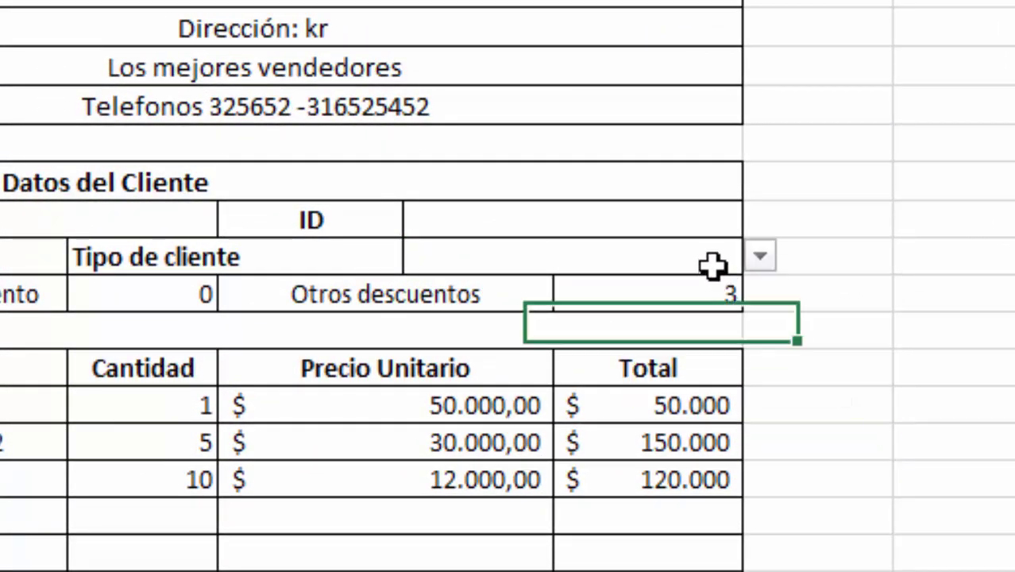
{"action": "left_click", "coordinate": [760, 258]}
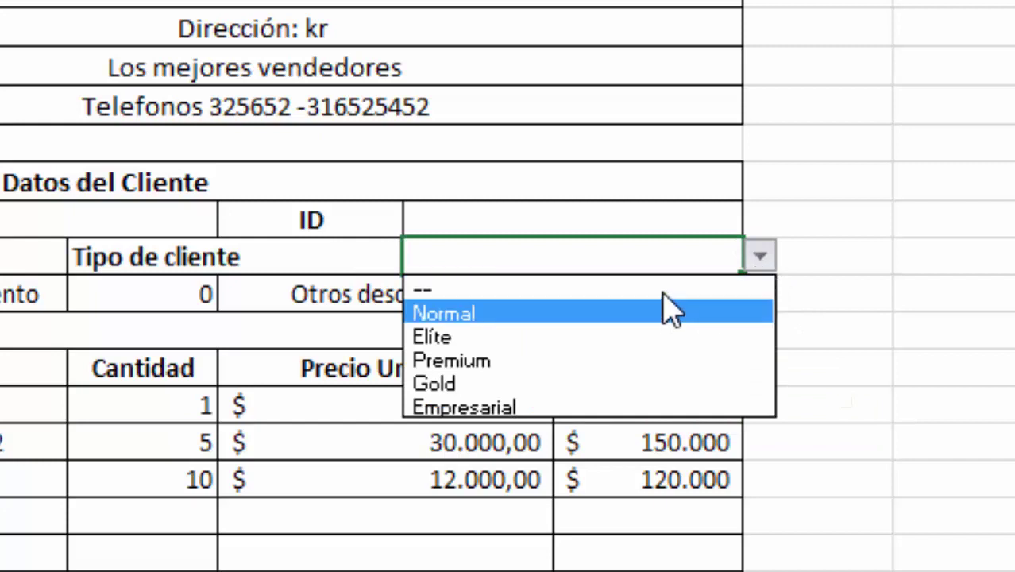
{"action": "key", "text": "Escape"}
{"action": "left_click", "coordinate": [761, 258]}
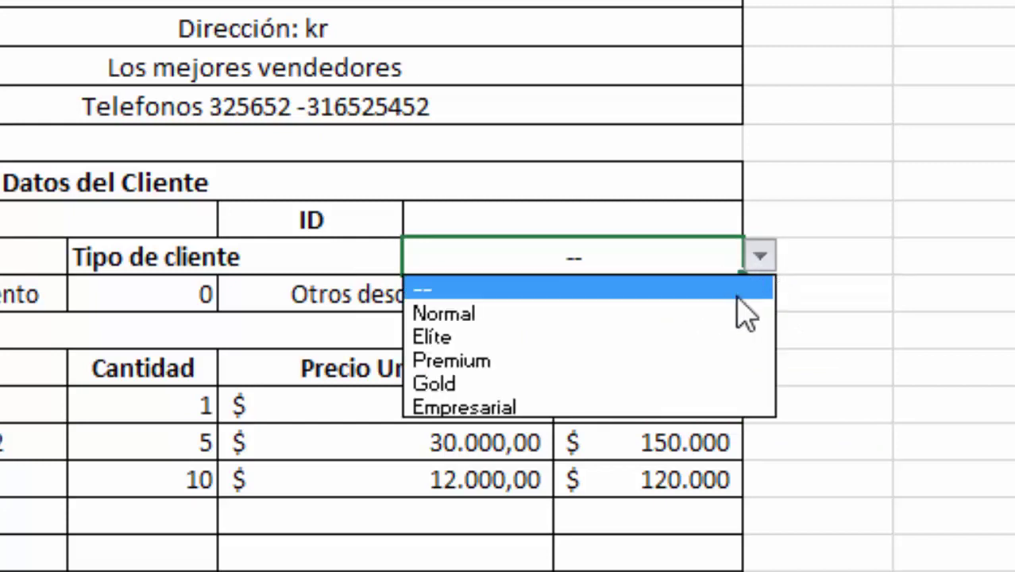
{"action": "left_click", "coordinate": [700, 311]}
{"action": "left_click", "coordinate": [763, 261]}
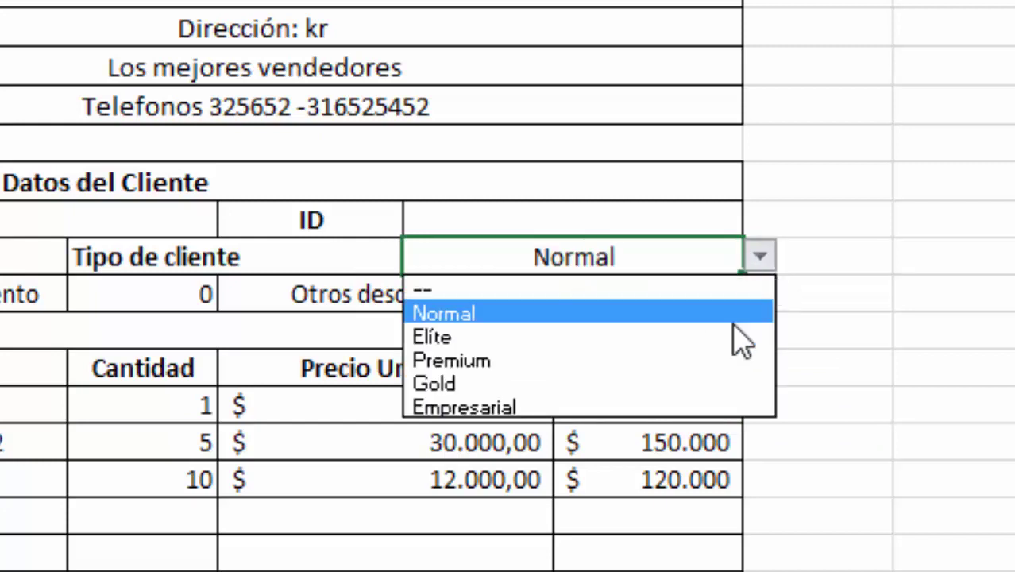
{"action": "key", "text": "Escape"}
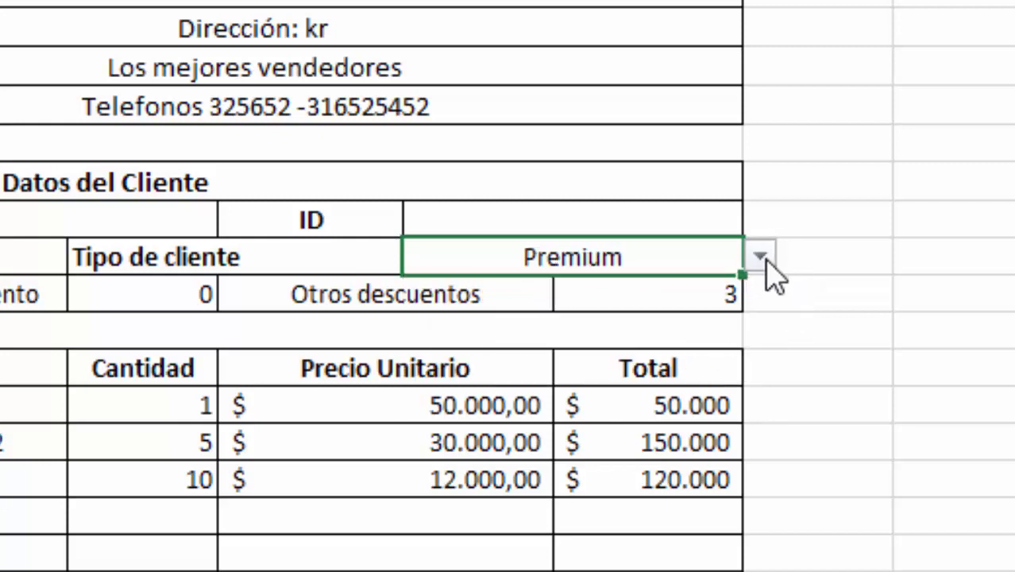
{"action": "left_click", "coordinate": [764, 258]}
{"action": "left_click", "coordinate": [687, 360]}
- Switch the client type to Empresarial, settle on Elíte, then select Base de IVA cell C10
{"action": "left_click", "coordinate": [762, 259]}
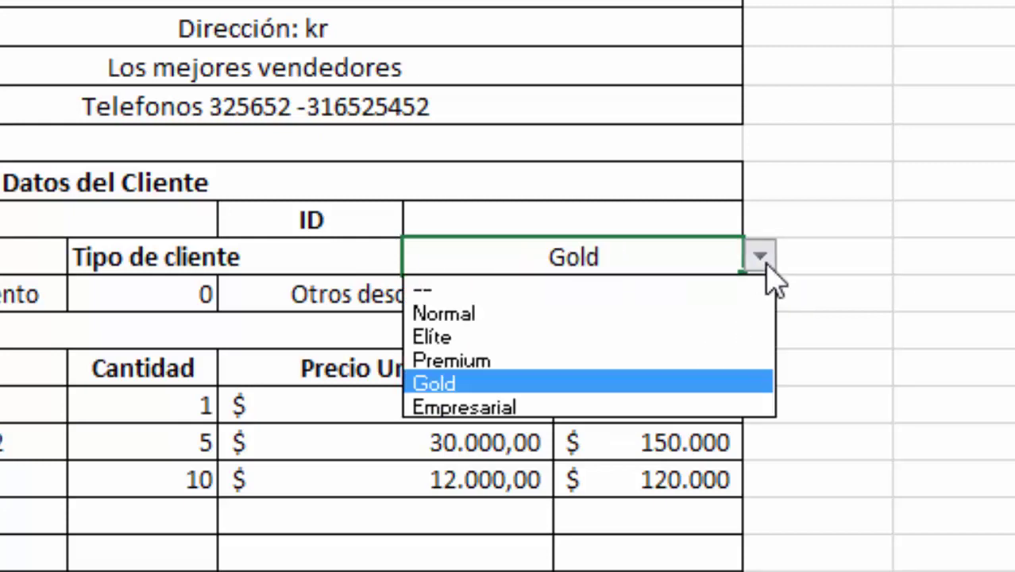
{"action": "left_click", "coordinate": [664, 409]}
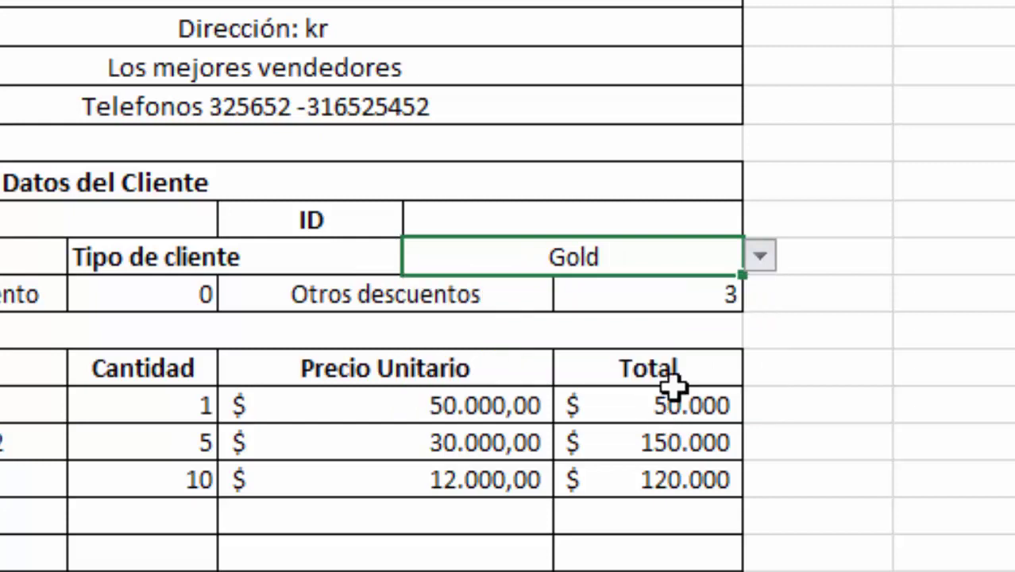
{"action": "type", "text": "Empresarial"}
{"action": "left_click", "coordinate": [834, 322]}
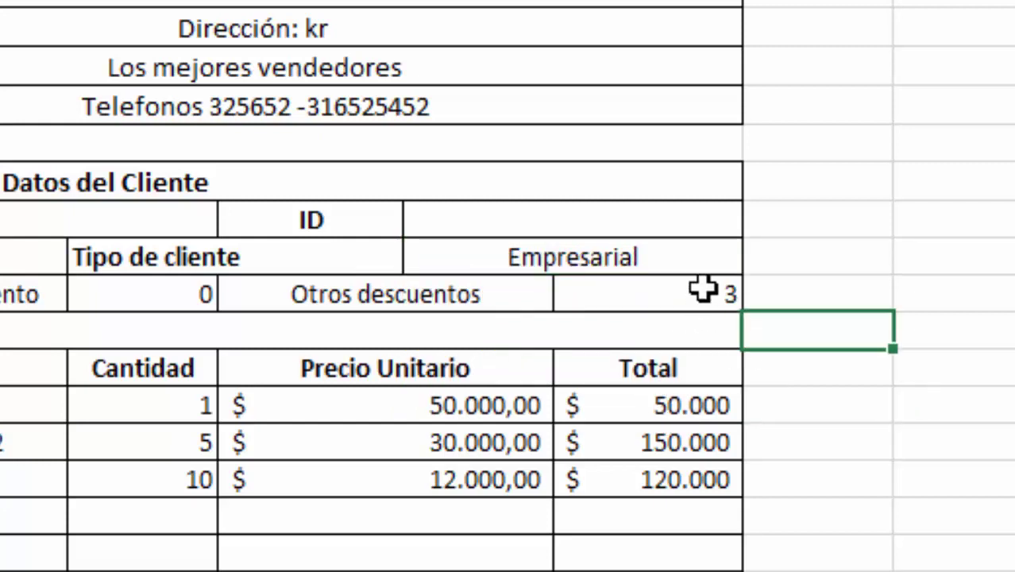
{"action": "left_click", "coordinate": [702, 269]}
{"action": "left_click", "coordinate": [763, 258]}
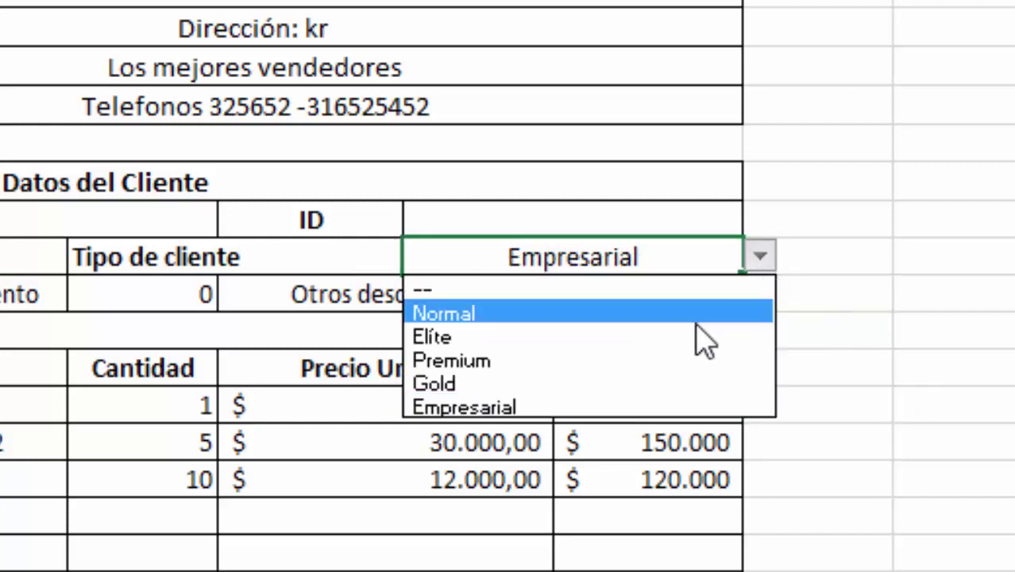
{"action": "left_click", "coordinate": [672, 336]}
{"action": "left_click", "coordinate": [870, 352]}
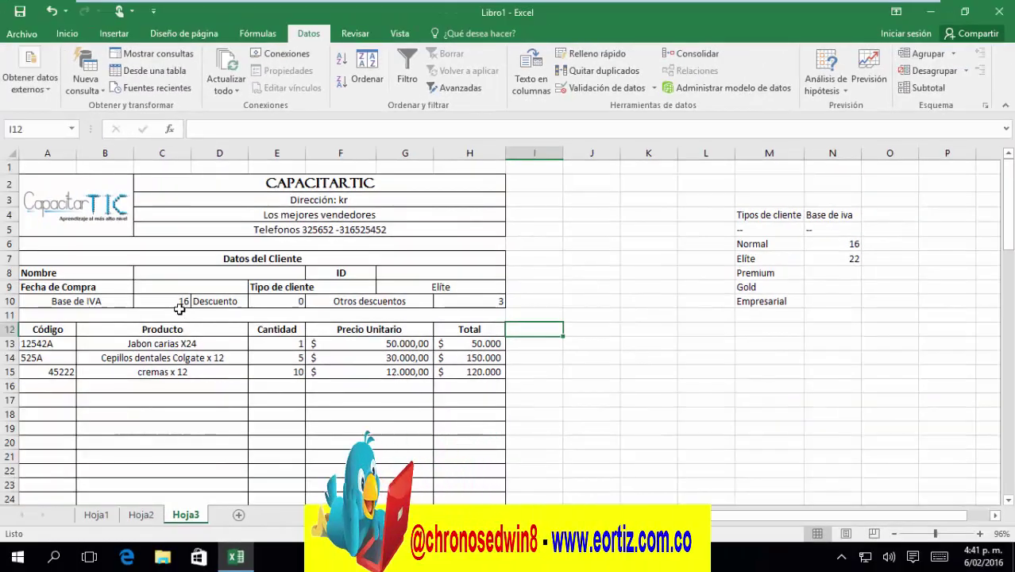
{"action": "left_click", "coordinate": [182, 302]}
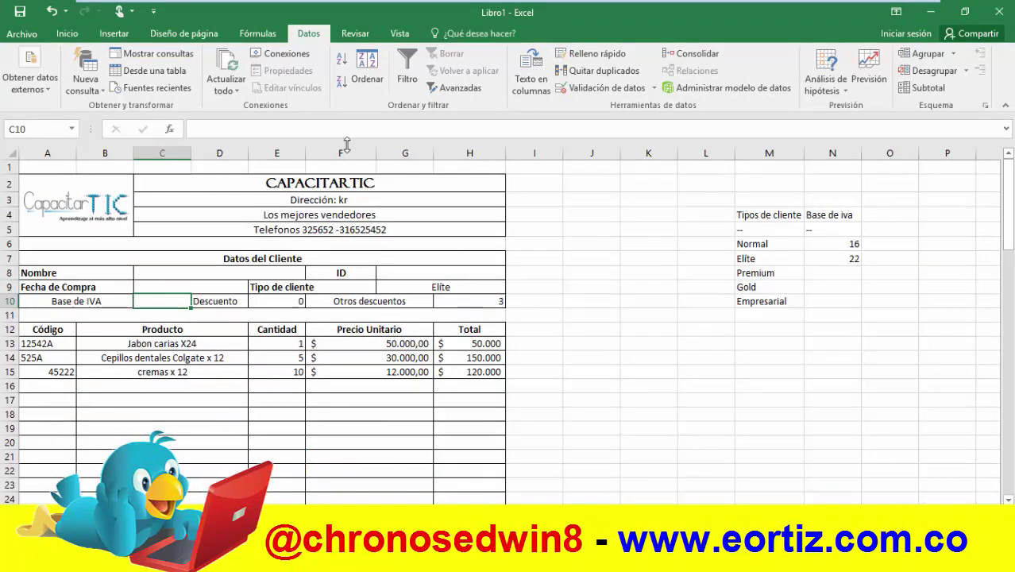
- Give C10 a Lista data validation drawing its values from N6:N7
{"action": "left_click", "coordinate": [600, 87]}
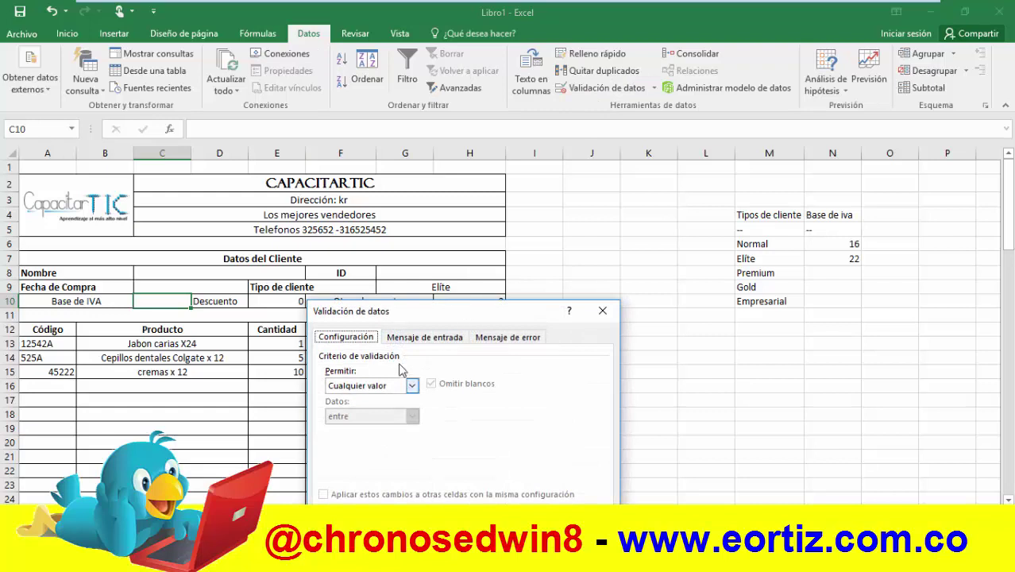
{"action": "left_click", "coordinate": [413, 386]}
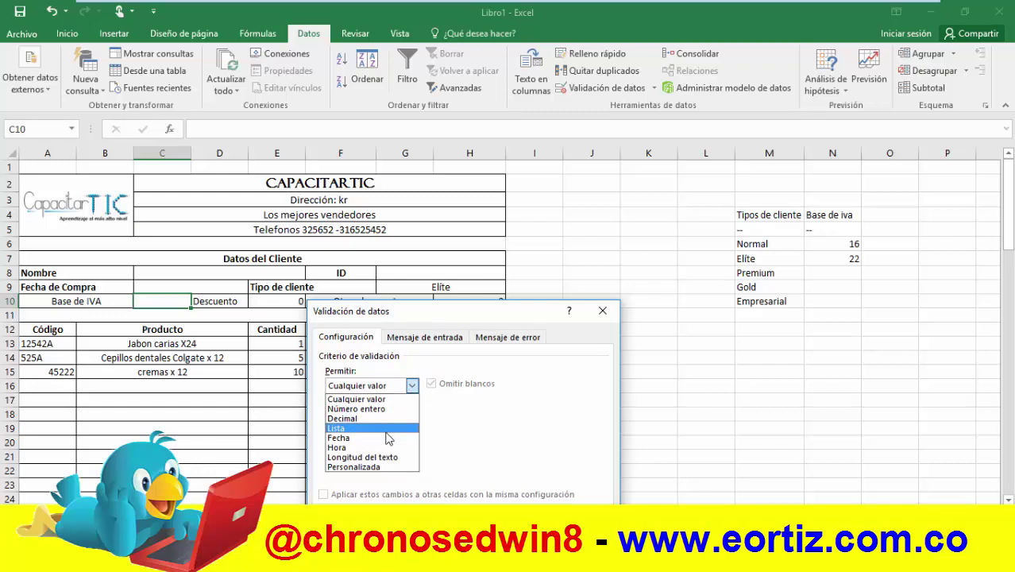
{"action": "left_click", "coordinate": [388, 429]}
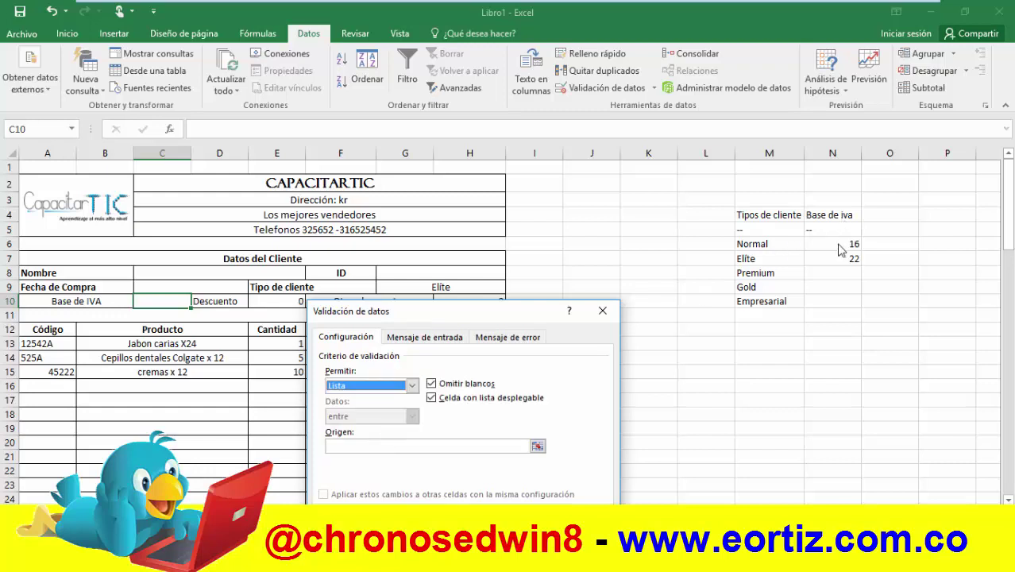
{"action": "left_click", "coordinate": [338, 447]}
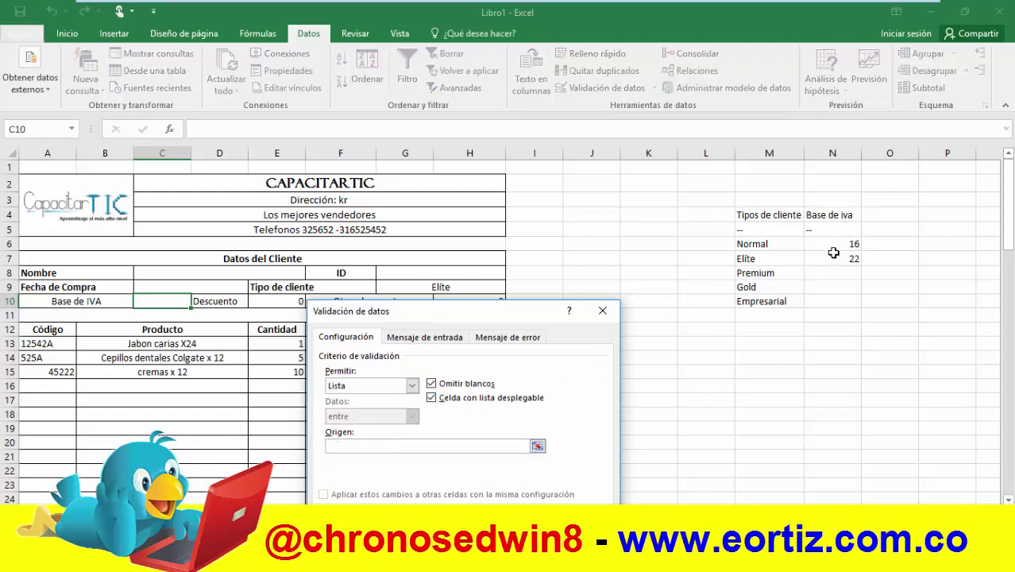
{"action": "left_click_drag", "start_coordinate": [834, 244], "coordinate": [832, 262]}
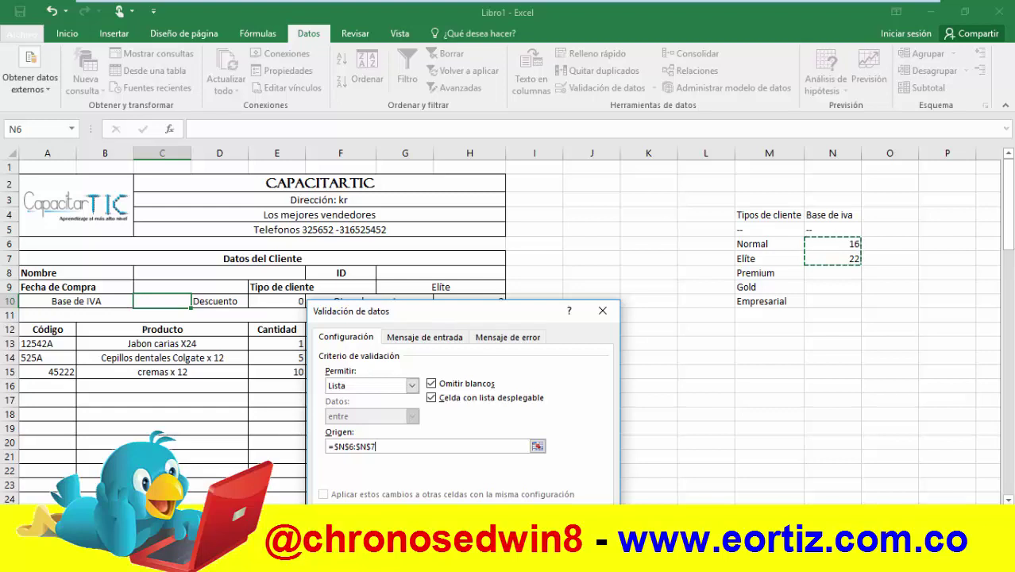
{"action": "key", "text": "Return"}
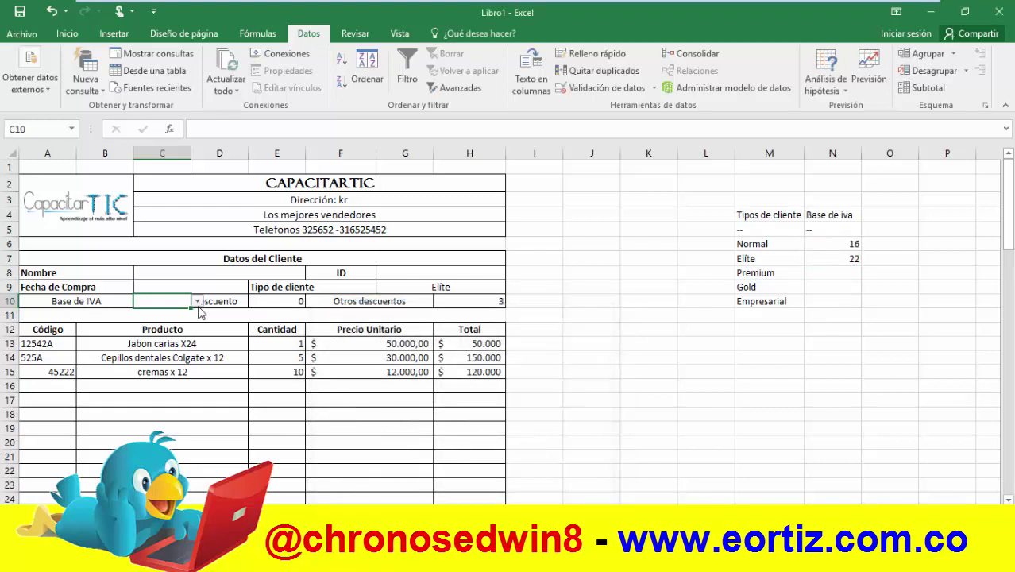
- Pick 22 from the Base de IVA dropdown and scroll to check the recalculated totals
{"action": "left_click", "coordinate": [198, 302]}
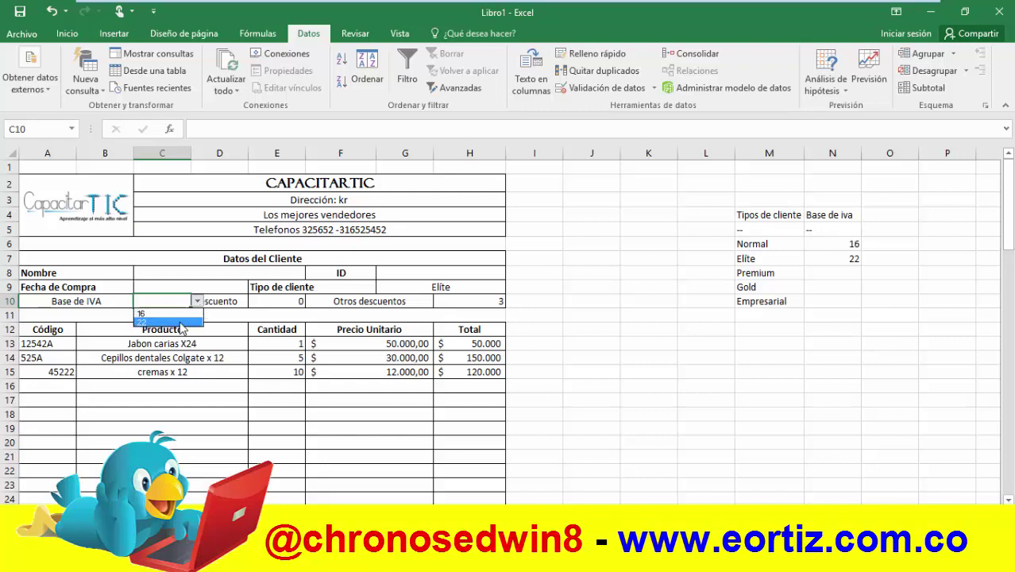
{"action": "key", "text": "Escape"}
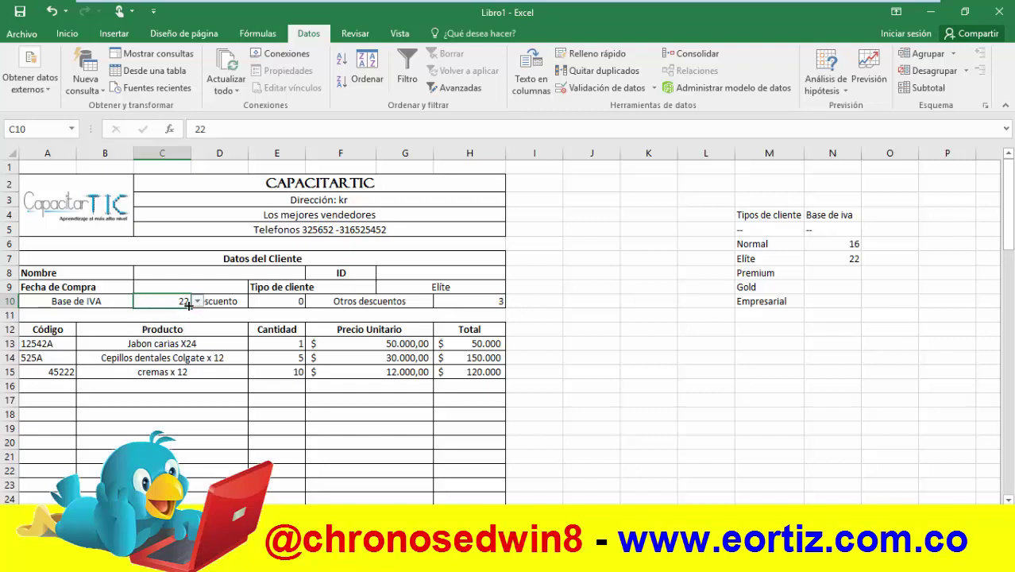
{"action": "left_click", "coordinate": [197, 302]}
{"action": "left_click", "coordinate": [184, 318]}
{"action": "scroll", "coordinate": [549, 380], "scroll_direction": "down", "scroll_amount": 1}
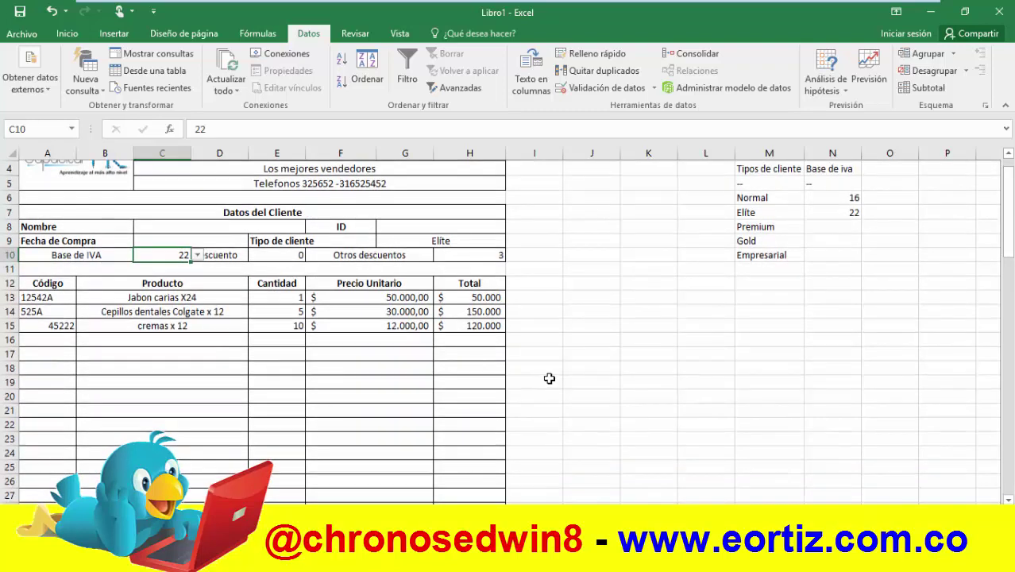
{"action": "scroll", "coordinate": [549, 362], "scroll_direction": "down", "scroll_amount": 6}
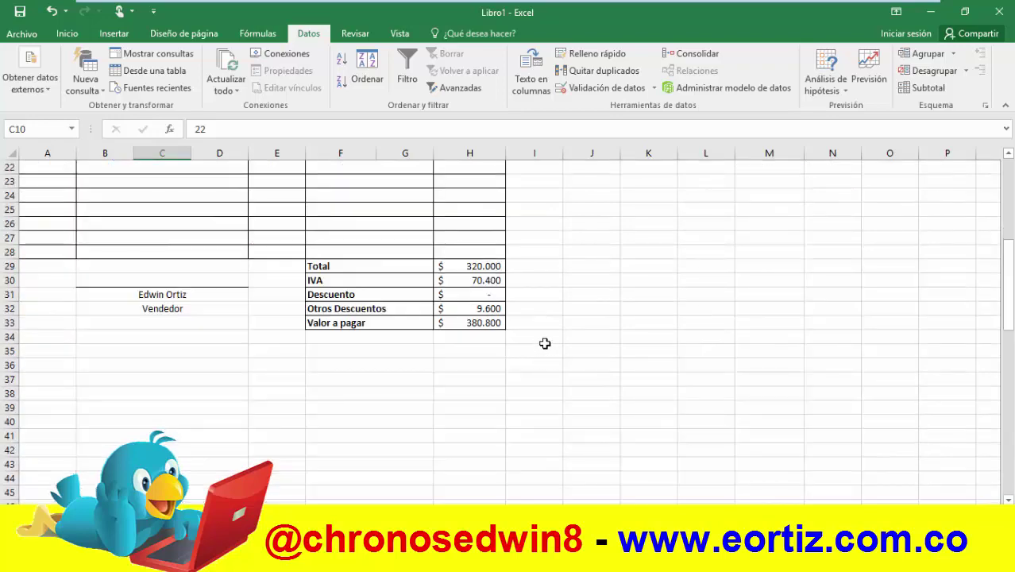
{"action": "scroll", "coordinate": [481, 342], "scroll_direction": "down", "scroll_amount": 4}
{"action": "left_click", "coordinate": [534, 365]}
{"action": "scroll", "coordinate": [493, 333], "scroll_direction": "up", "scroll_amount": 2}
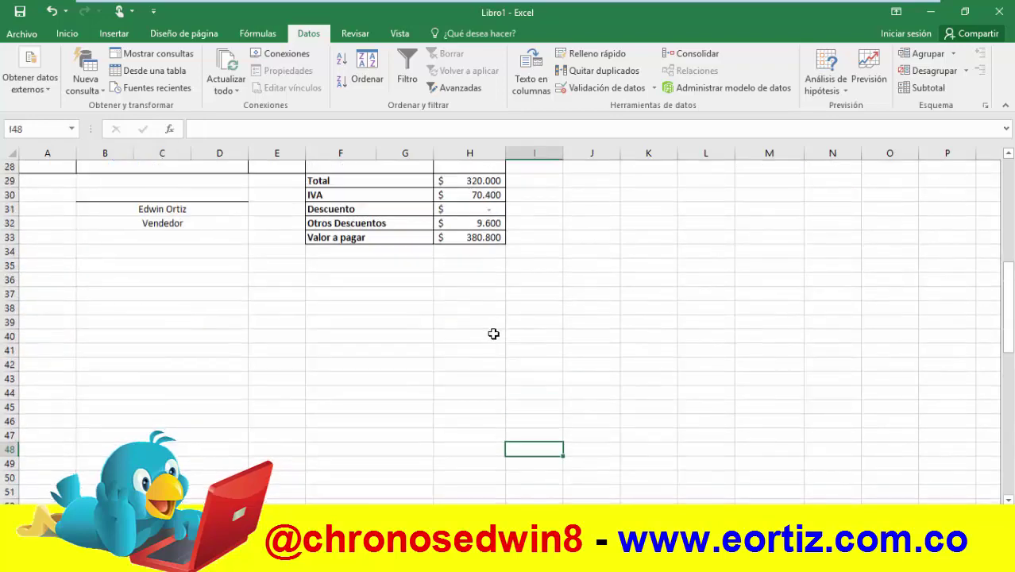
{"action": "scroll", "coordinate": [493, 331], "scroll_direction": "up", "scroll_amount": 1}
{"action": "scroll", "coordinate": [493, 328], "scroll_direction": "up", "scroll_amount": 1}
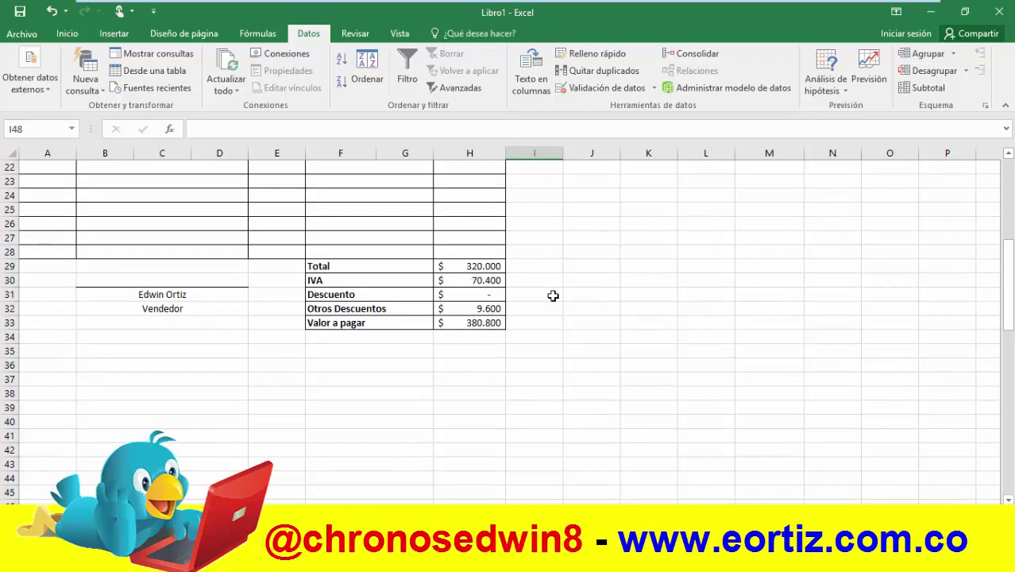
{"action": "scroll", "coordinate": [608, 365], "scroll_direction": "up", "scroll_amount": 1}
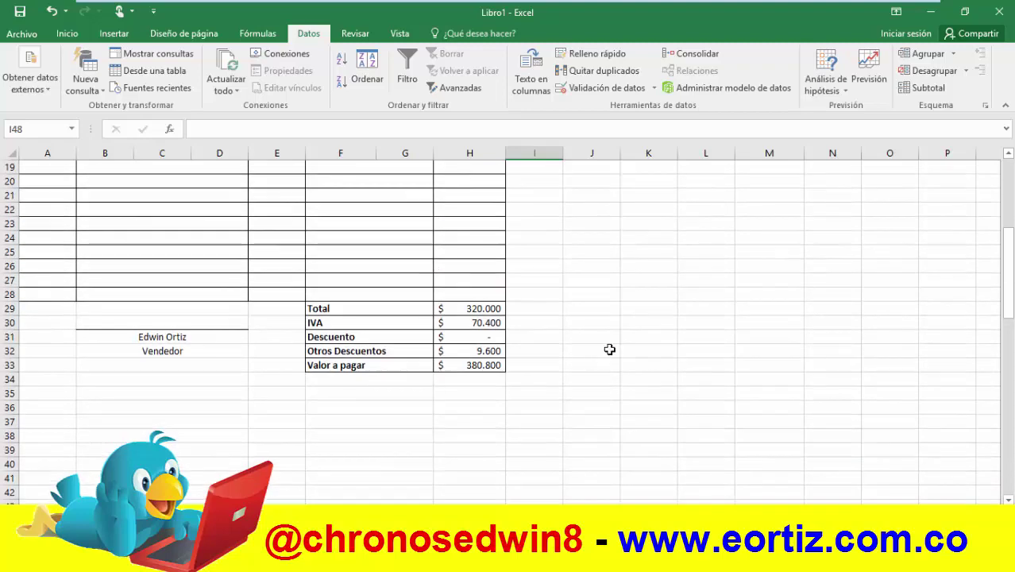
{"action": "scroll", "coordinate": [608, 349], "scroll_direction": "up", "scroll_amount": 3}
{"action": "scroll", "coordinate": [601, 354], "scroll_direction": "up", "scroll_amount": 3}
- Set the Base de IVA back to 16 so IVA recalculates to 51.200
{"action": "left_click", "coordinate": [594, 347]}
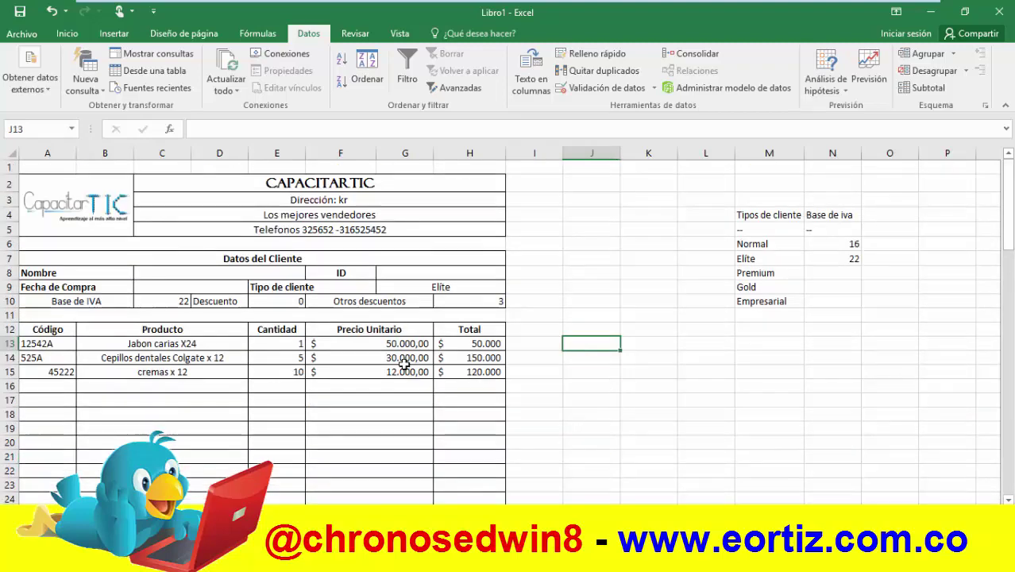
{"action": "left_click", "coordinate": [174, 303]}
{"action": "left_click", "coordinate": [197, 302]}
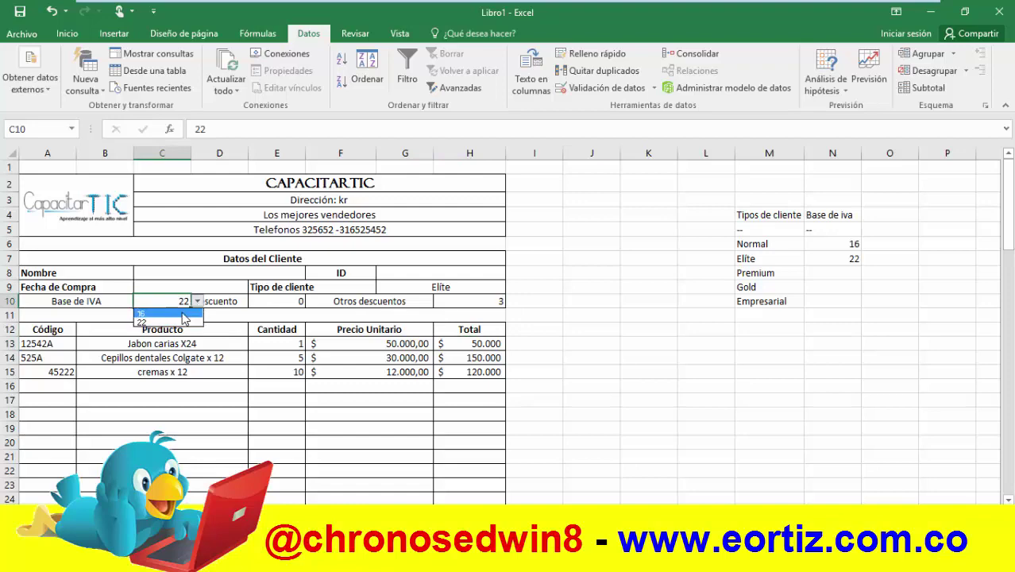
{"action": "left_click", "coordinate": [189, 313]}
{"action": "left_click", "coordinate": [576, 340]}
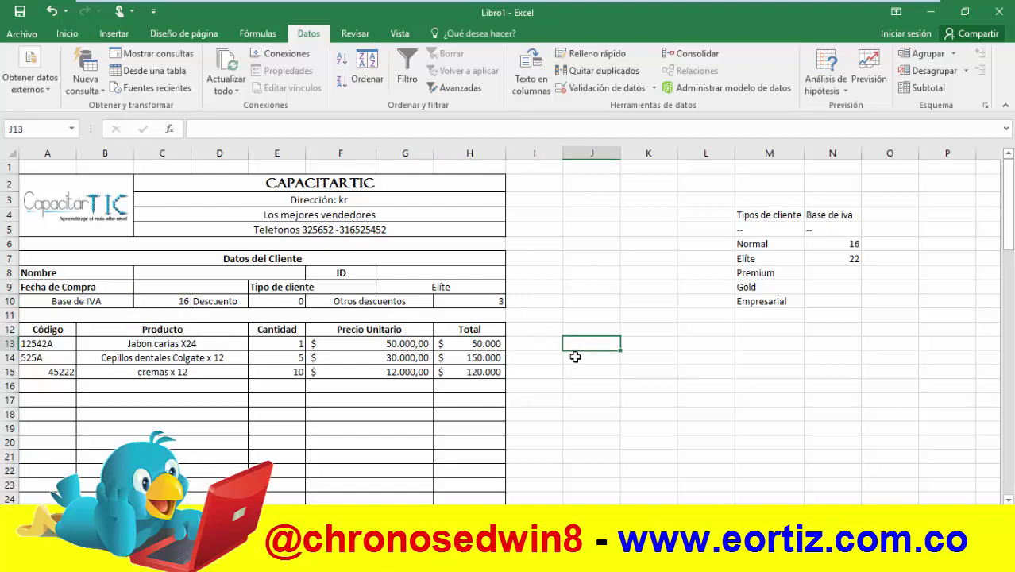
{"action": "scroll", "coordinate": [575, 358], "scroll_direction": "down", "scroll_amount": 3}
{"action": "scroll", "coordinate": [575, 356], "scroll_direction": "down", "scroll_amount": 3}
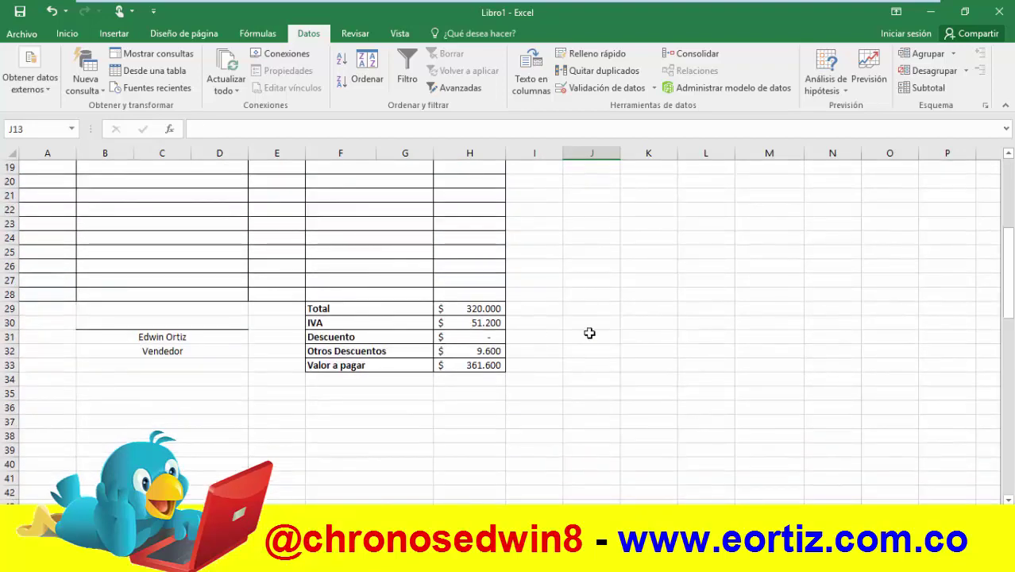
{"action": "scroll", "coordinate": [607, 336], "scroll_direction": "up", "scroll_amount": 1}
{"action": "scroll", "coordinate": [602, 325], "scroll_direction": "up", "scroll_amount": 2}
{"action": "scroll", "coordinate": [602, 325], "scroll_direction": "up", "scroll_amount": 2}
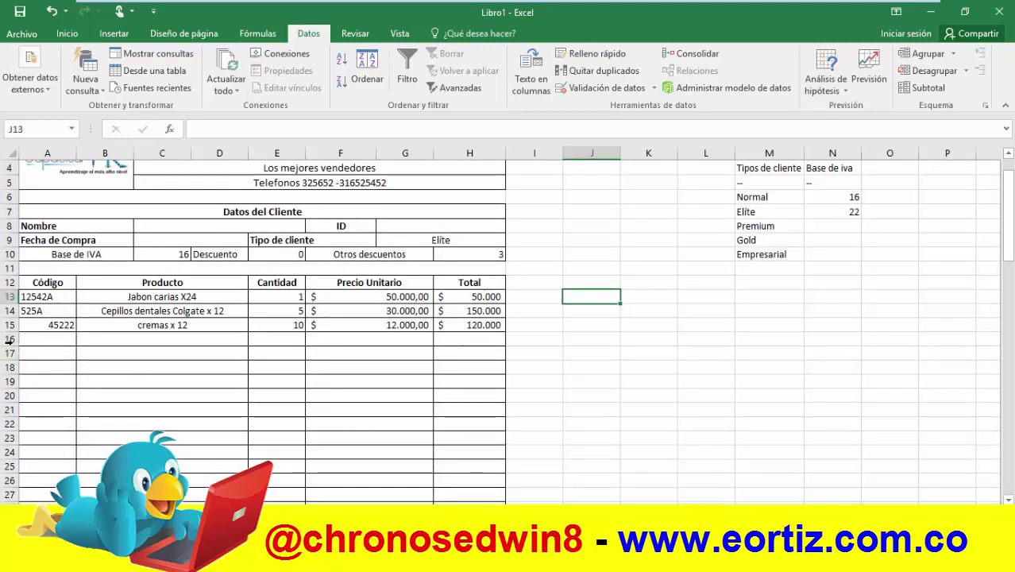
- Delete the empty invoice rows 16–27 so the totals block starts at row 17
{"action": "left_click_drag", "start_coordinate": [10, 340], "coordinate": [4, 468]}
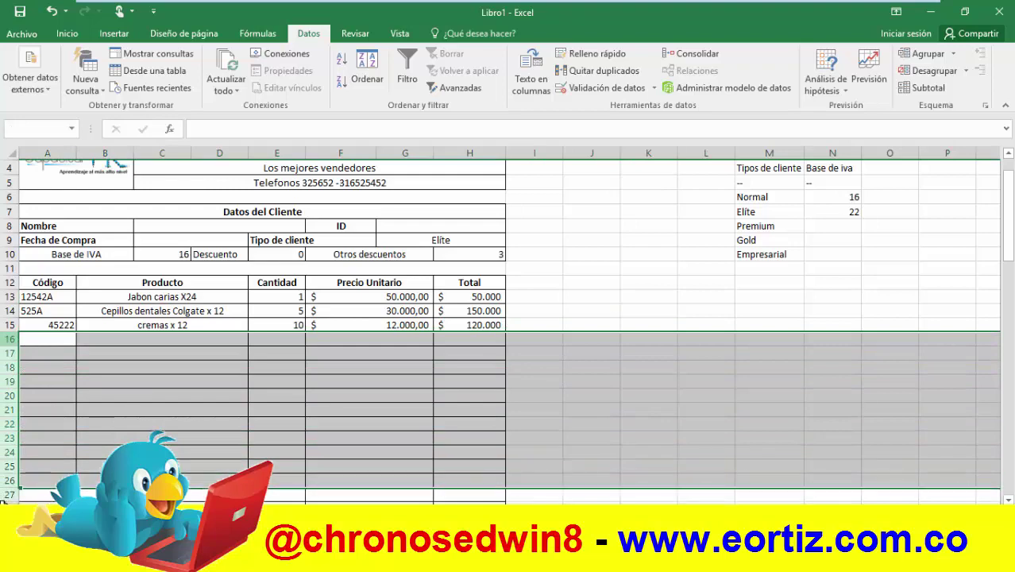
{"action": "mouse_move", "coordinate": [4, 467]}
{"action": "left_mouse_down"}
{"action": "mouse_move", "coordinate": [30, 479]}
{"action": "mouse_move", "coordinate": [13, 434]}
{"action": "left_mouse_up"}
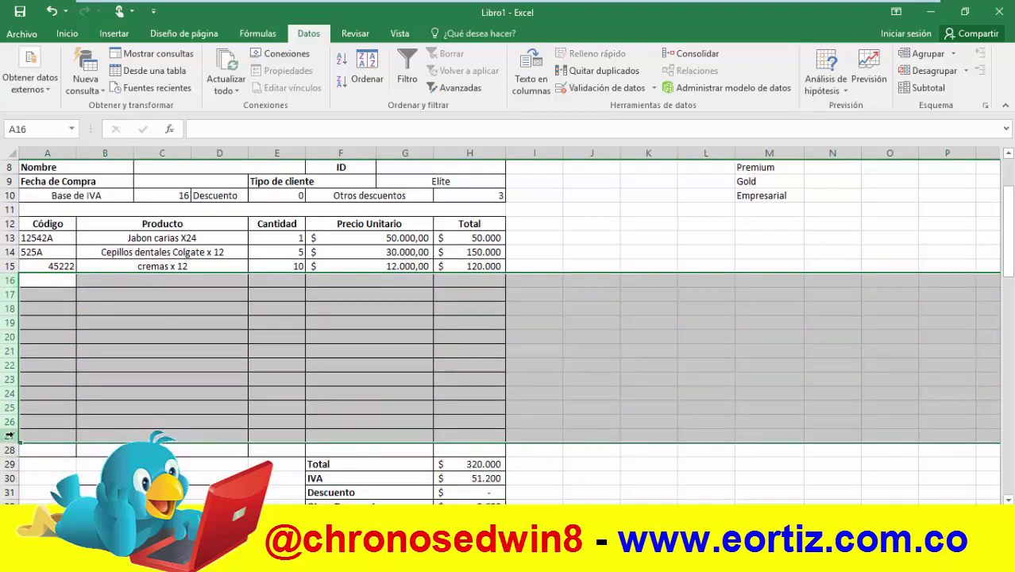
{"action": "right_click", "coordinate": [4, 364]}
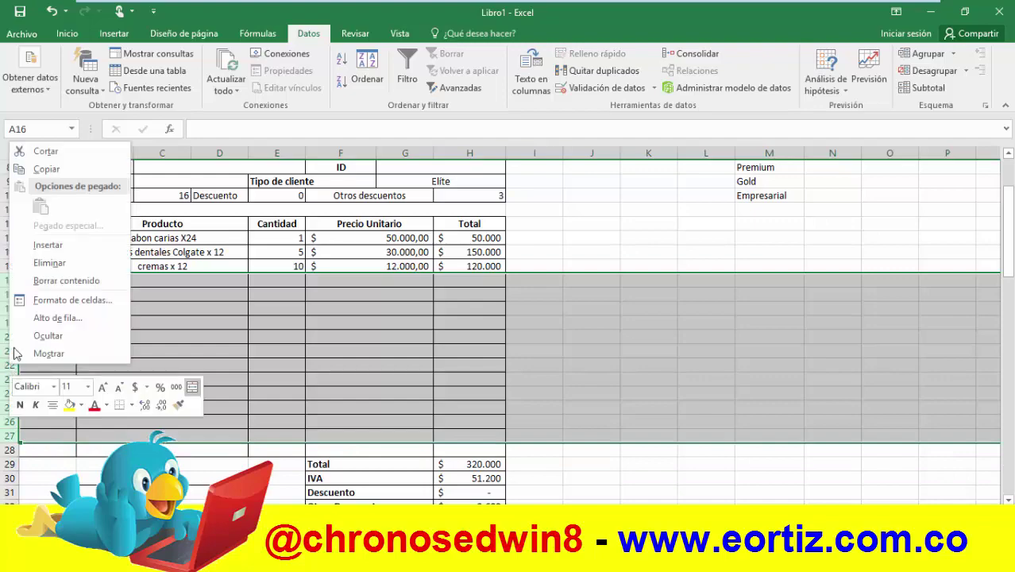
{"action": "left_click", "coordinate": [49, 270]}
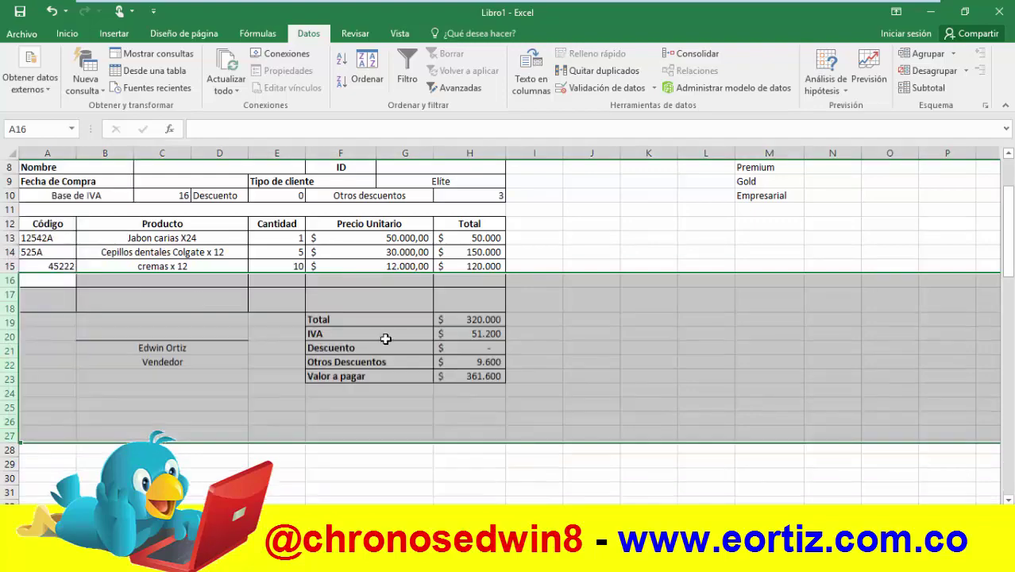
{"action": "left_click", "coordinate": [608, 297]}
{"action": "left_click", "coordinate": [185, 196]}
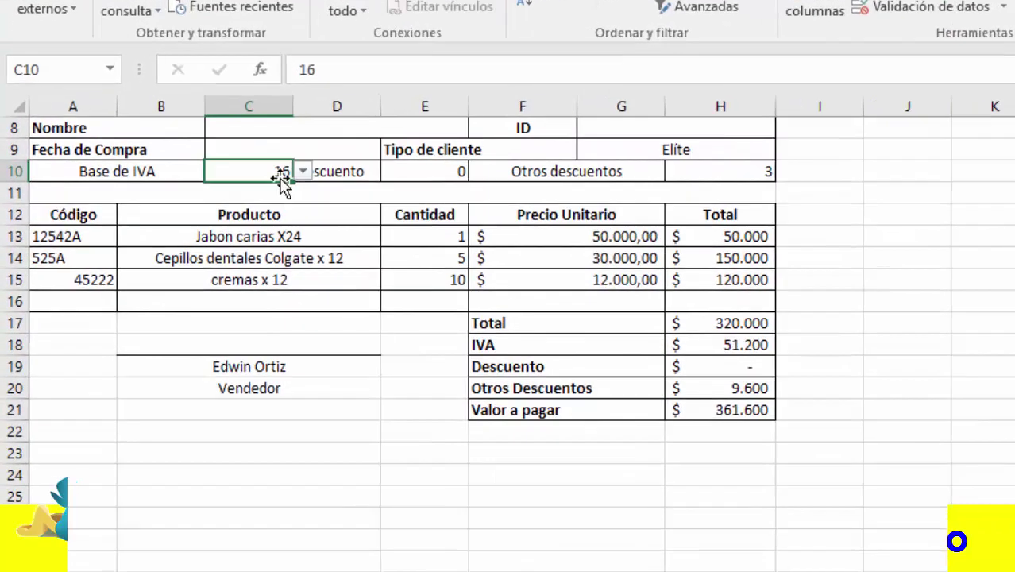
{"action": "left_click", "coordinate": [214, 192]}
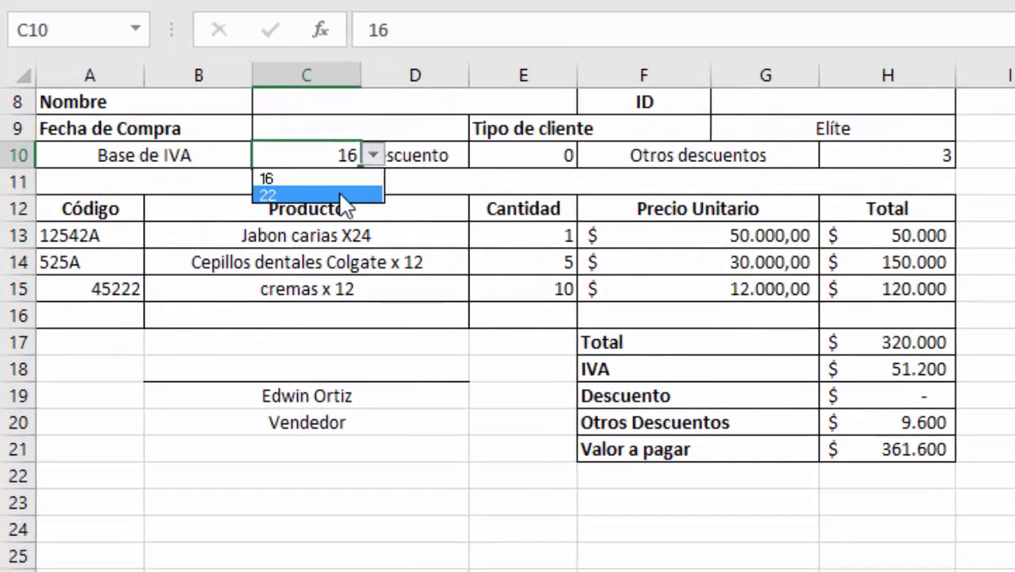
{"action": "left_click", "coordinate": [339, 193]}
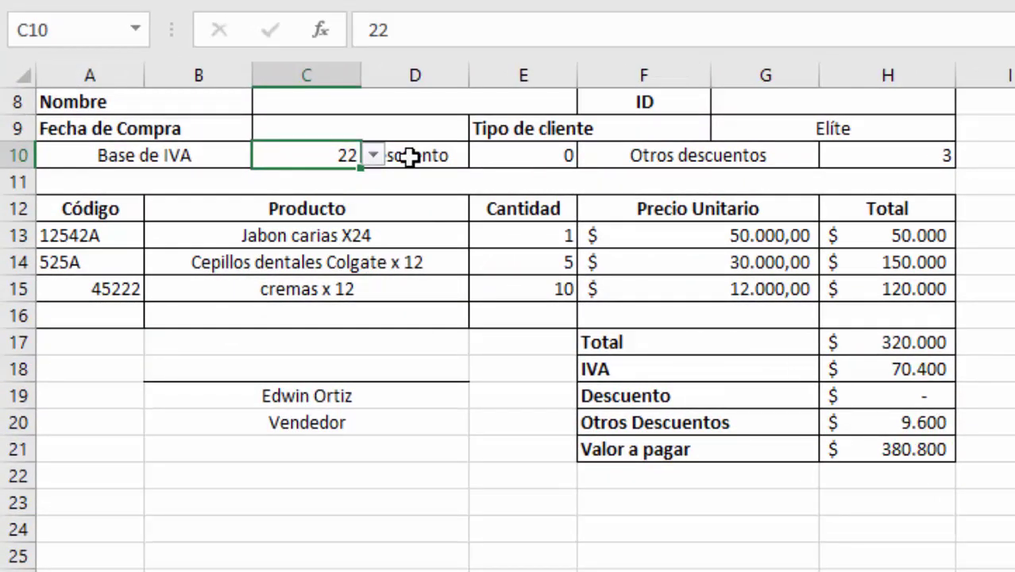
{"action": "left_click", "coordinate": [372, 156]}
{"action": "left_click", "coordinate": [352, 178]}
{"action": "scroll", "coordinate": [997, 390], "scroll_direction": "up", "scroll_amount": 1}
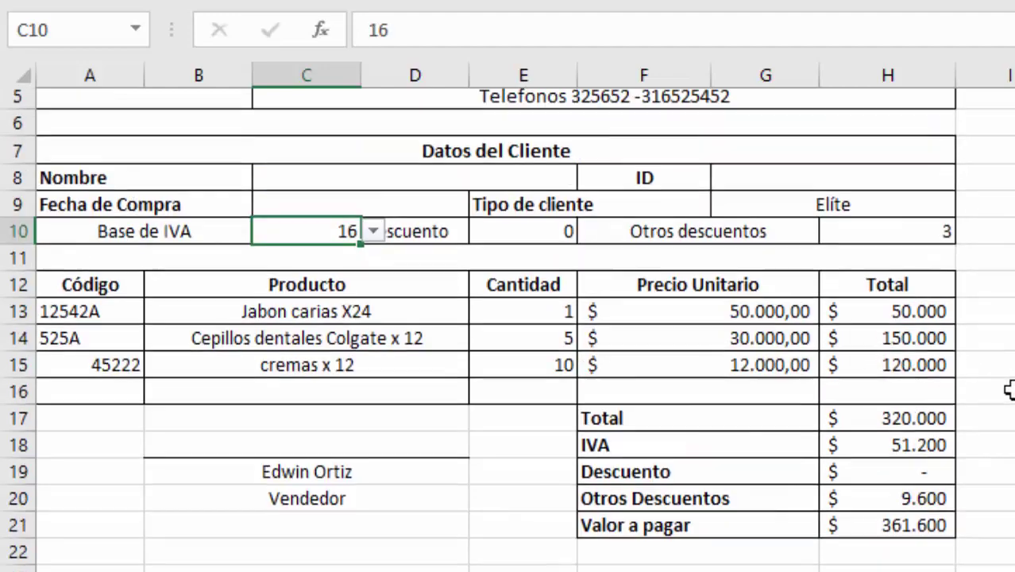
{"action": "scroll", "coordinate": [997, 389], "scroll_direction": "up", "scroll_amount": 1}
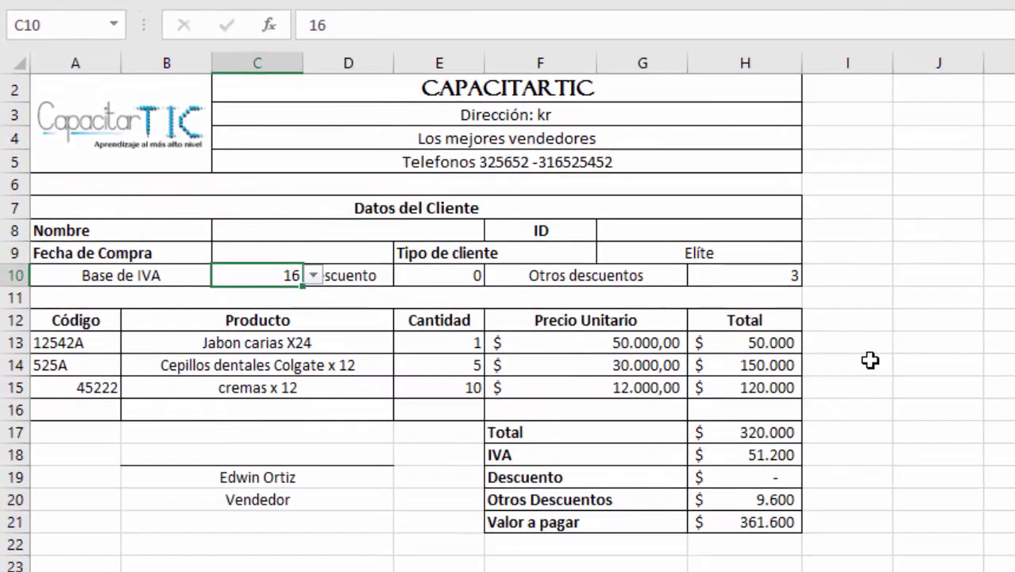
{"action": "left_click", "coordinate": [775, 256]}
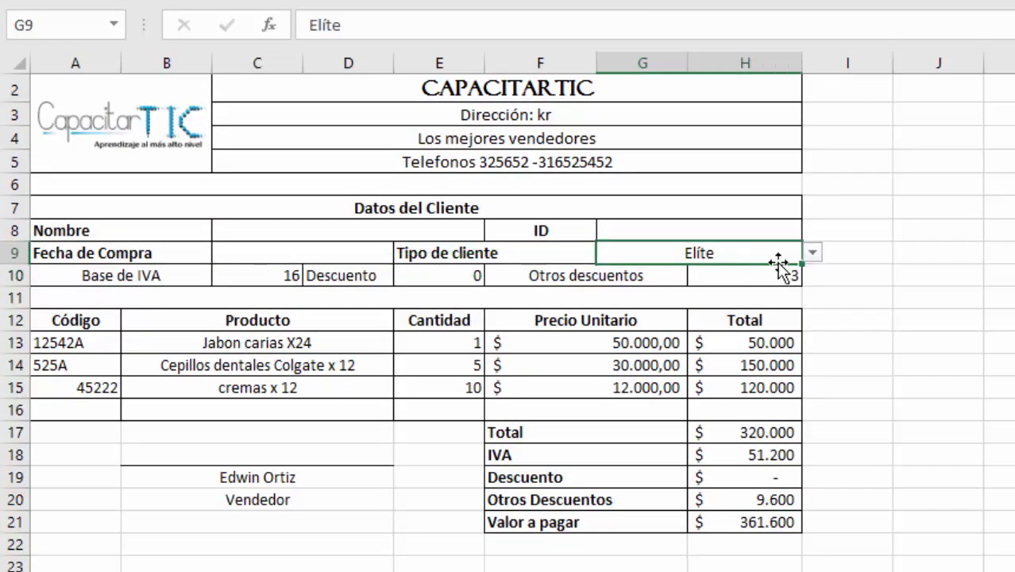
{"action": "left_click", "coordinate": [768, 277]}
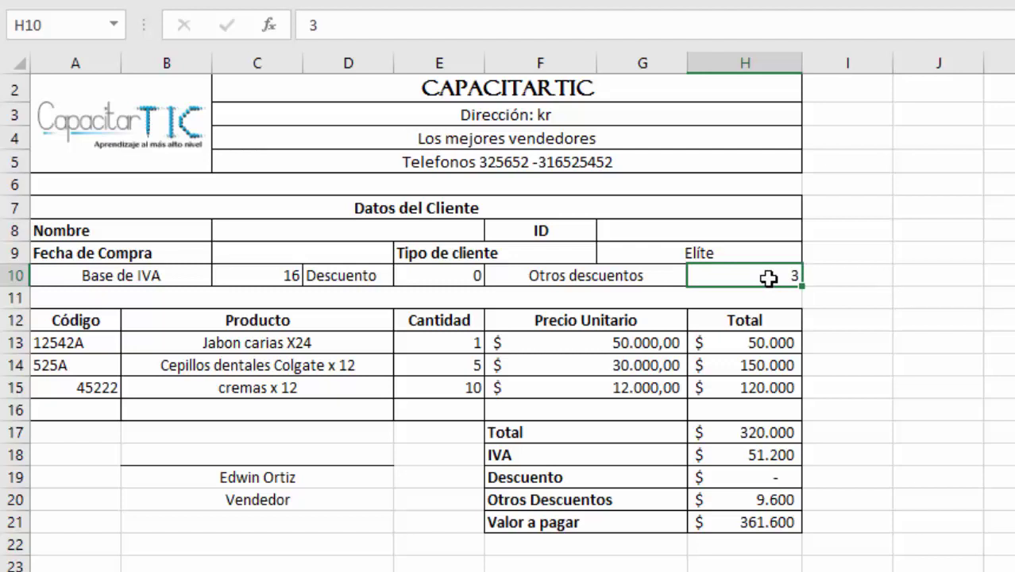
{"action": "left_click", "coordinate": [715, 252]}
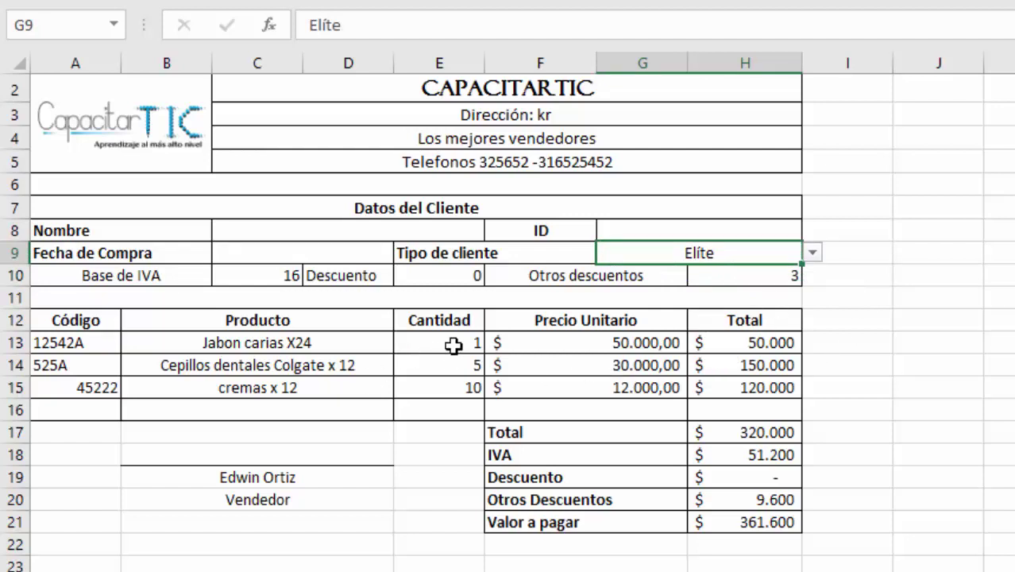
- Clear the quantities in E13:E16, then reselect the Cantidad cells E13:E15
{"action": "left_click_drag", "start_coordinate": [454, 343], "coordinate": [457, 401]}
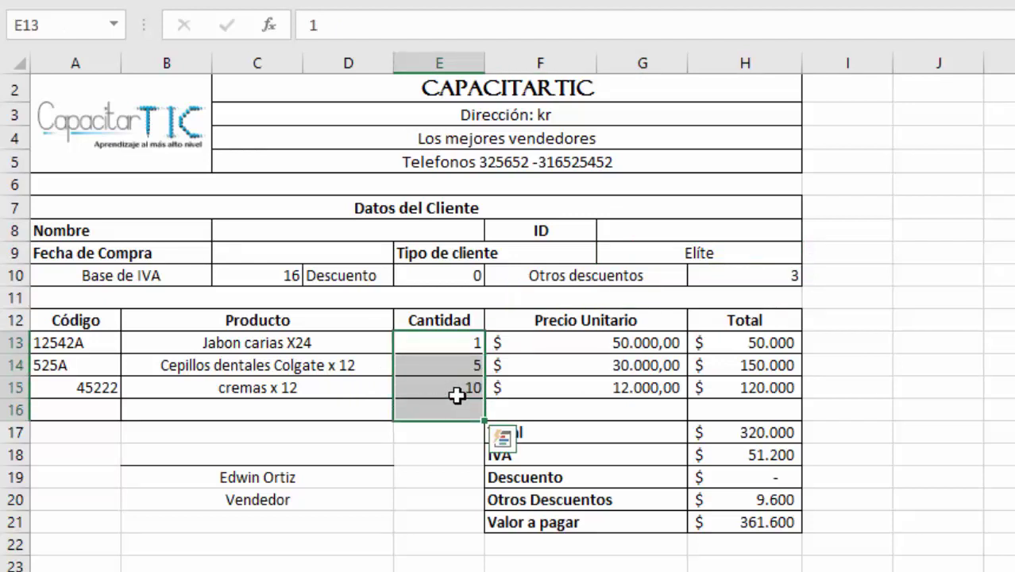
{"action": "key", "text": "Delete"}
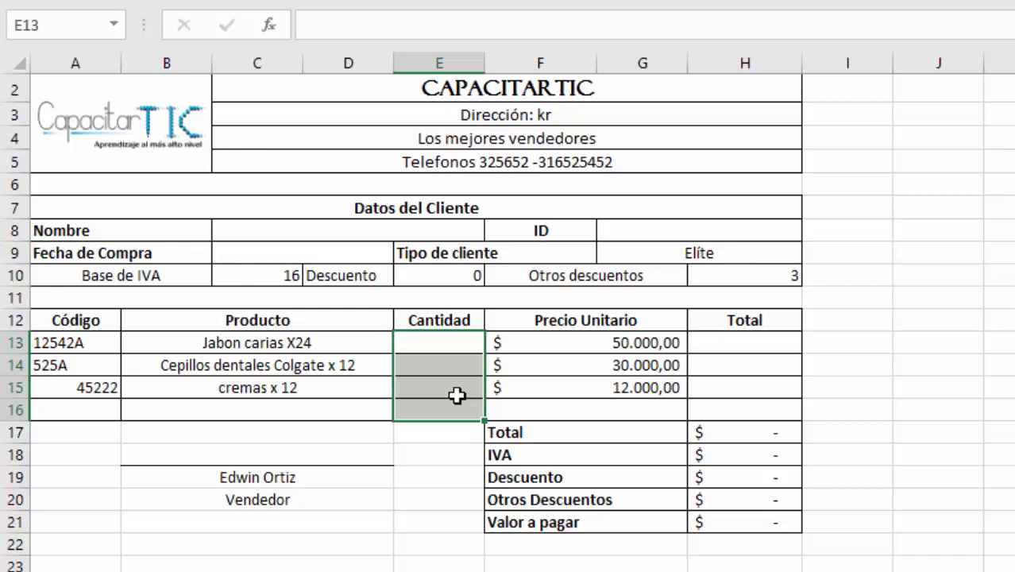
{"action": "left_click", "coordinate": [858, 389]}
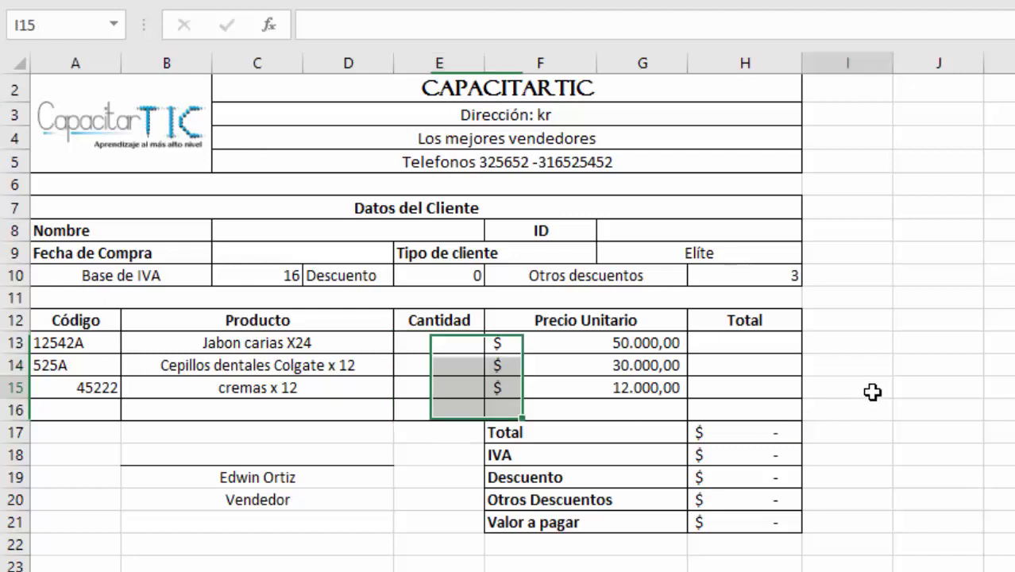
{"action": "left_click", "coordinate": [425, 342]}
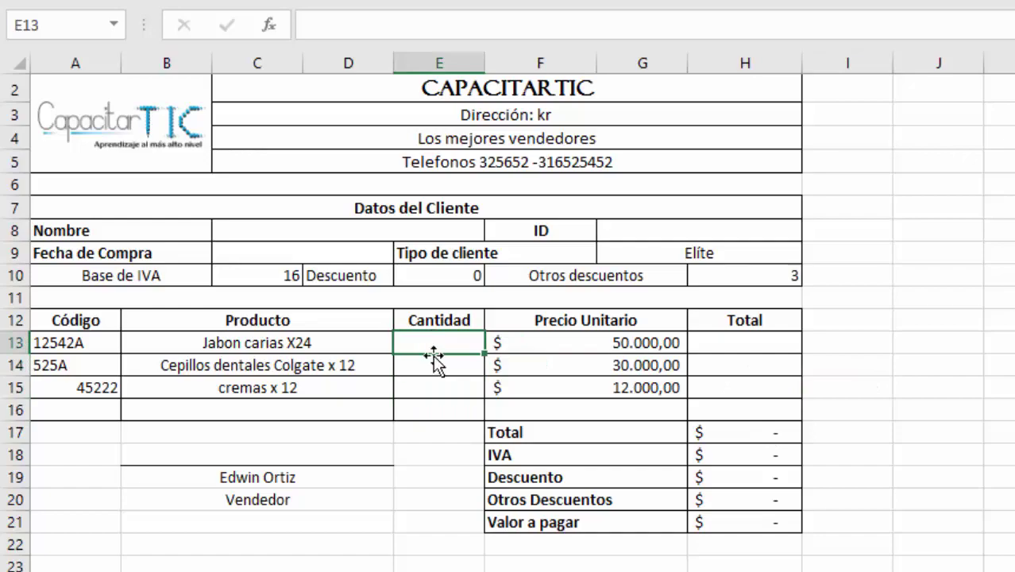
{"action": "left_click_drag", "start_coordinate": [425, 343], "coordinate": [440, 419]}
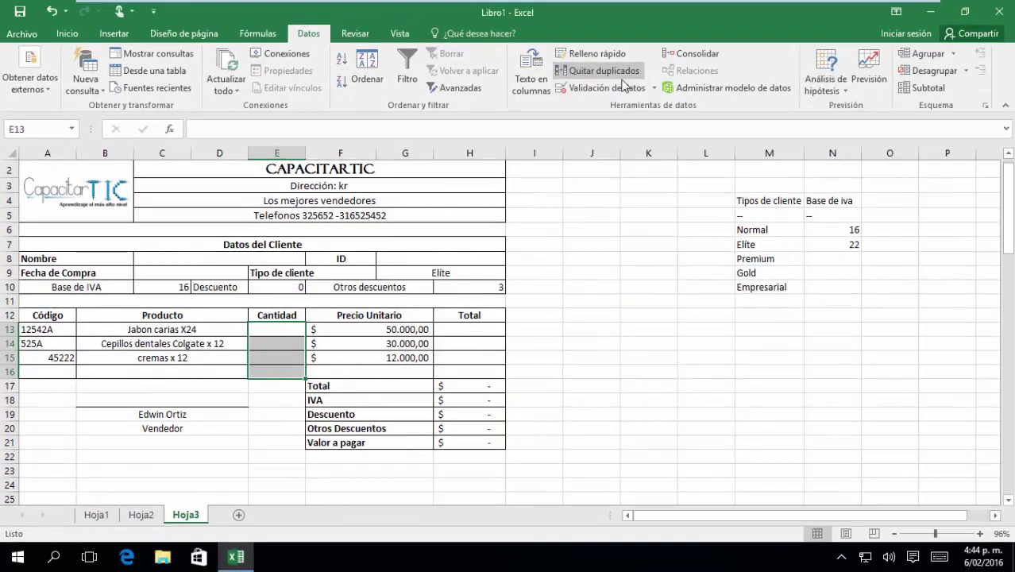
- Open Validación de datos for the Cantidad cells and allow only Número entero
{"action": "left_click", "coordinate": [612, 89]}
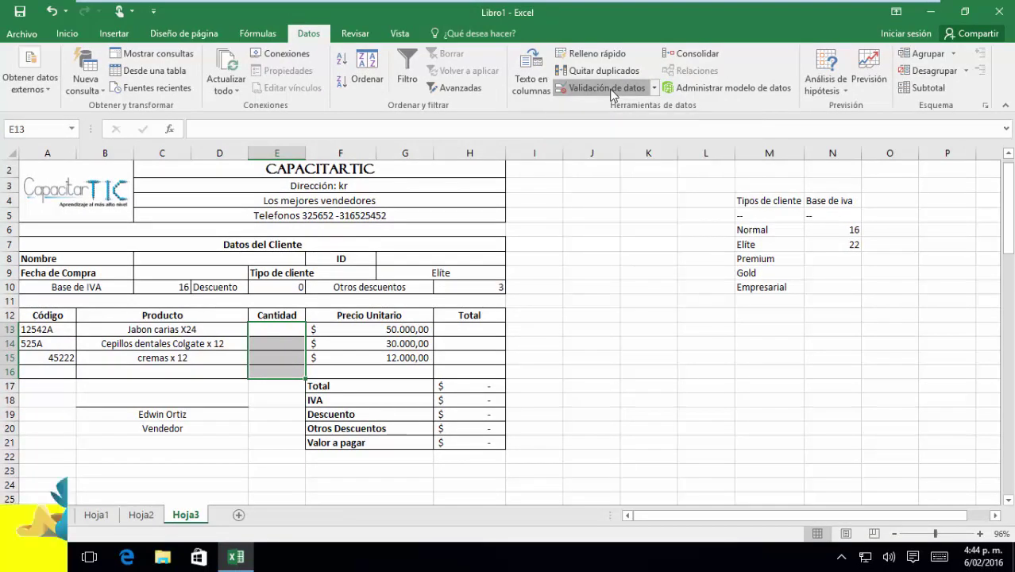
{"action": "left_click_drag", "start_coordinate": [602, 267], "coordinate": [697, 186]}
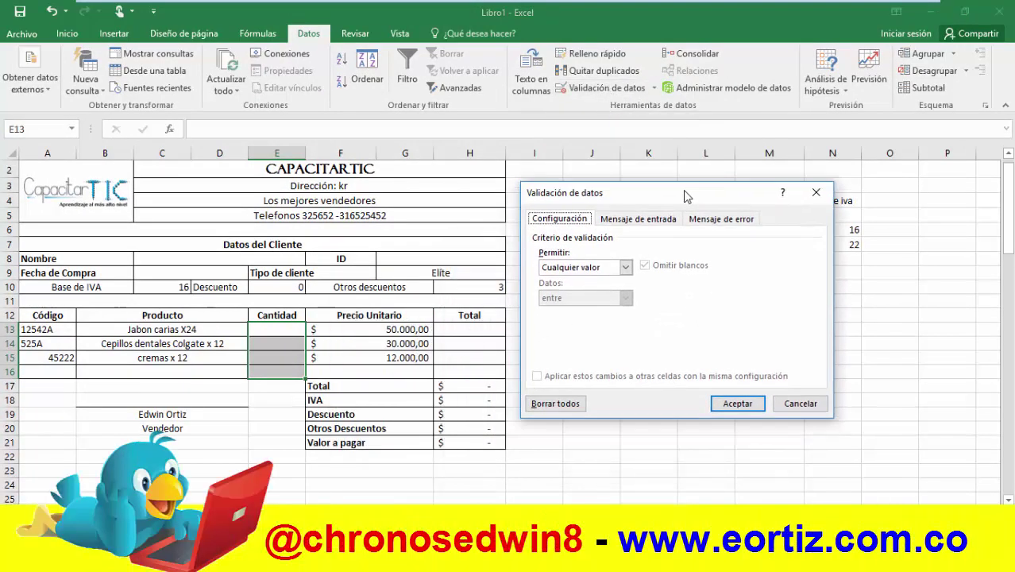
{"action": "left_click", "coordinate": [637, 258]}
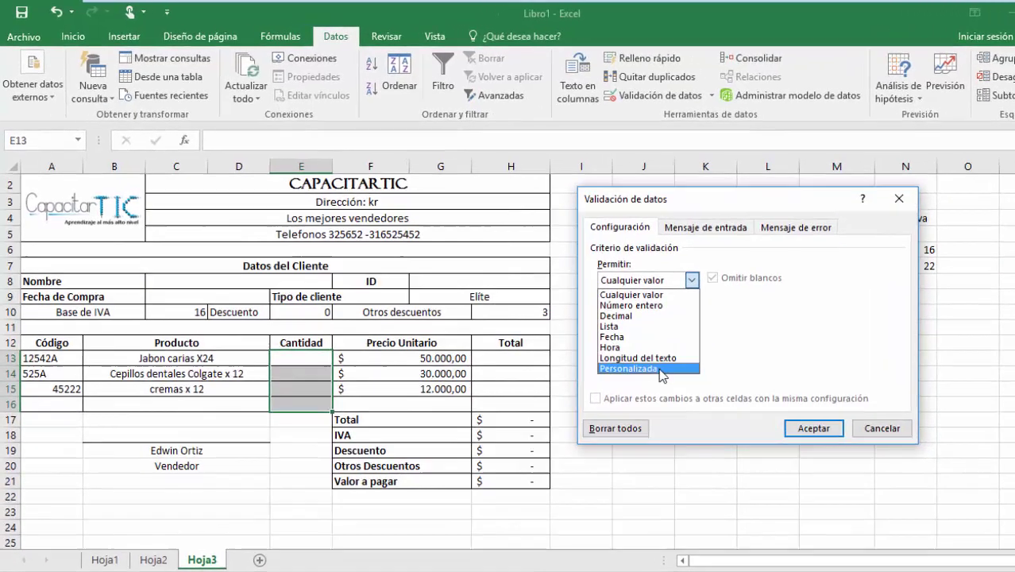
{"action": "left_click", "coordinate": [602, 338]}
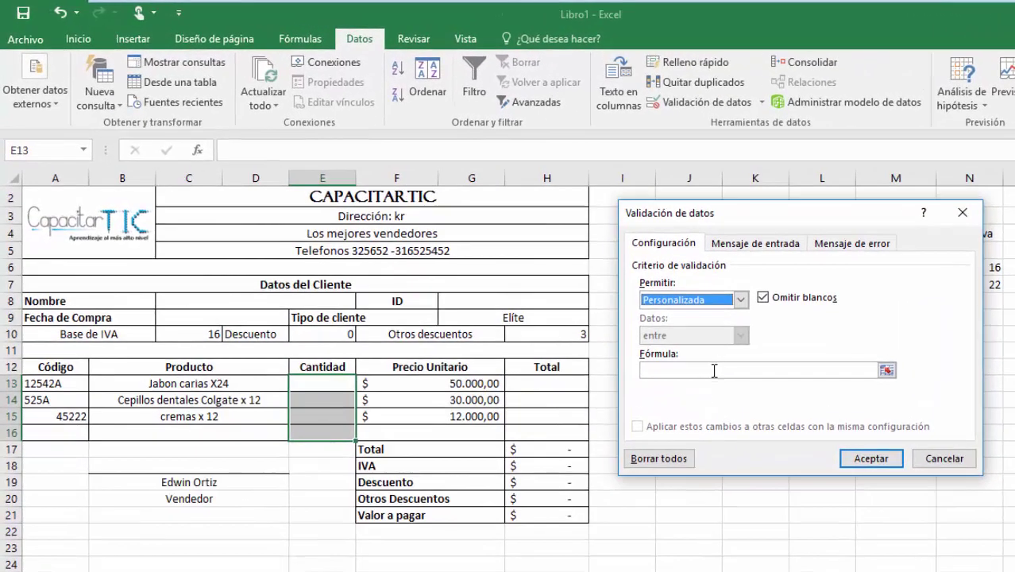
{"action": "left_click", "coordinate": [741, 300]}
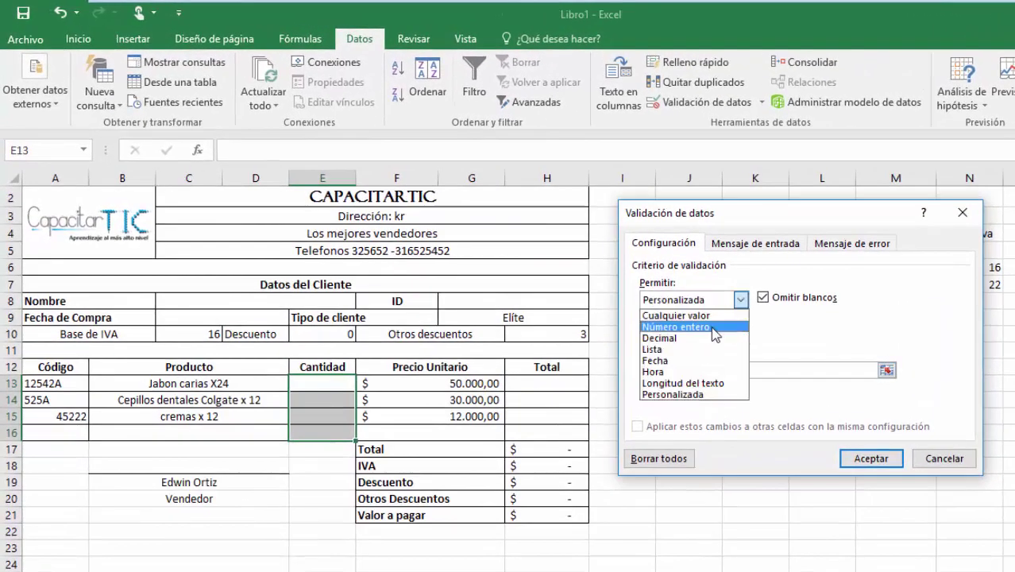
{"action": "left_click", "coordinate": [713, 328]}
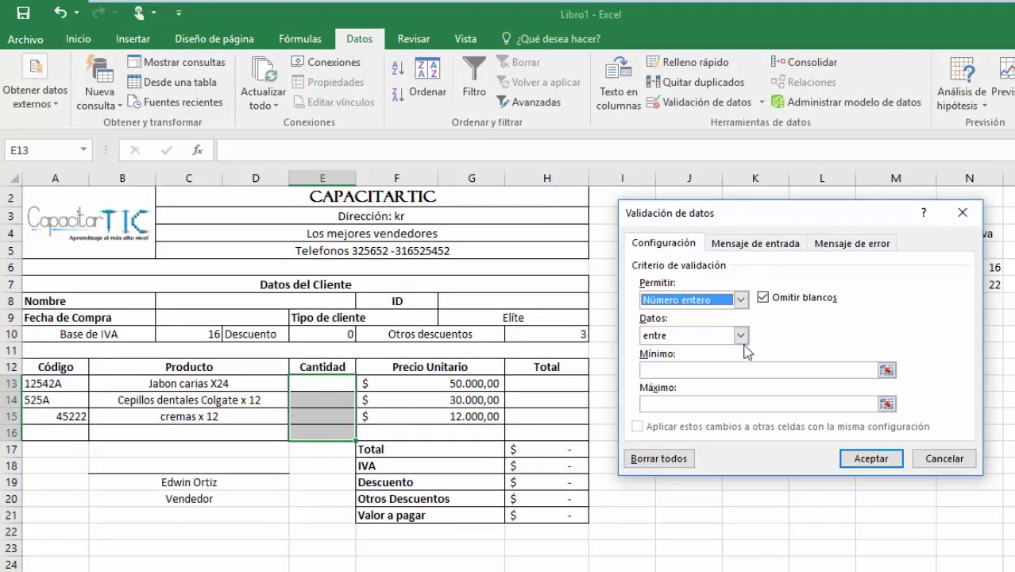
- Set the condition to 'menor o igual que' with a maximum of 20
{"action": "left_click", "coordinate": [741, 335]}
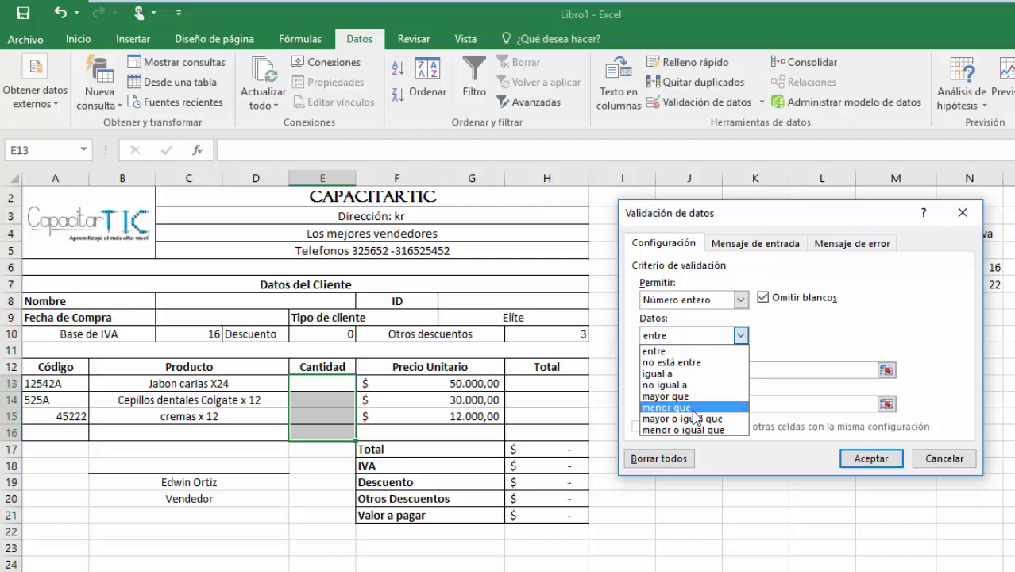
{"action": "left_click", "coordinate": [695, 408]}
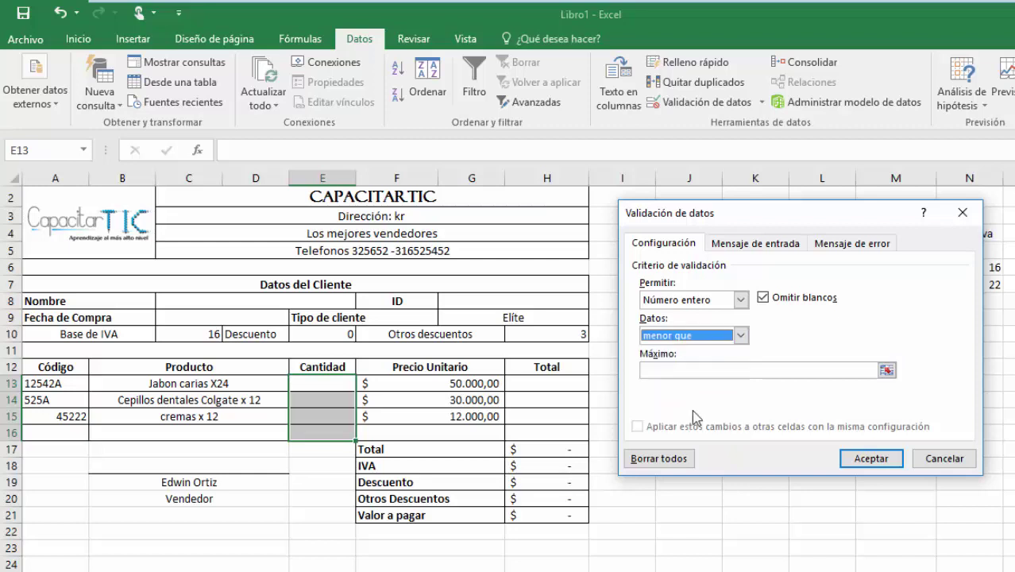
{"action": "left_click", "coordinate": [683, 370]}
{"action": "type", "text": "20"}
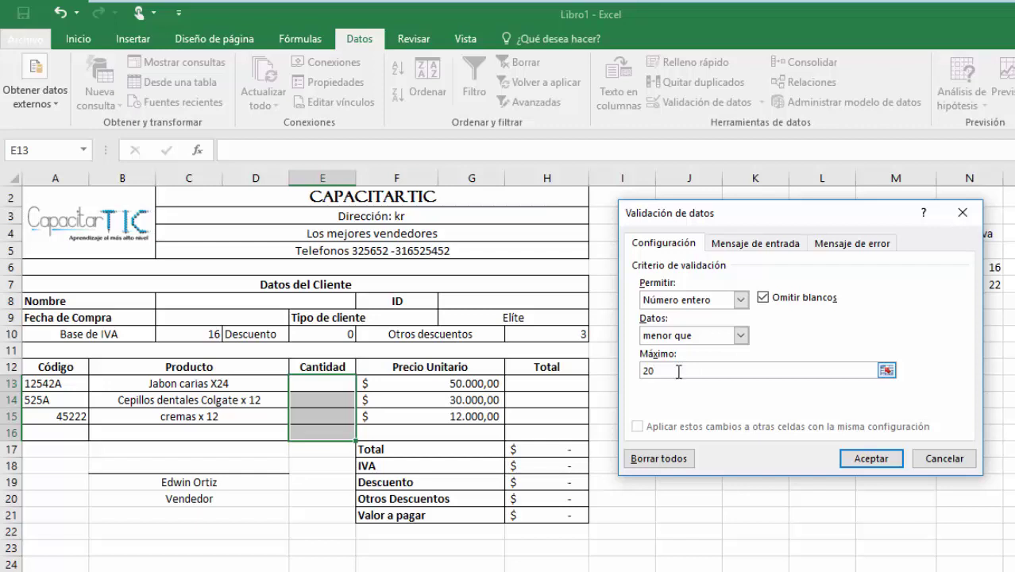
{"action": "left_click", "coordinate": [743, 336]}
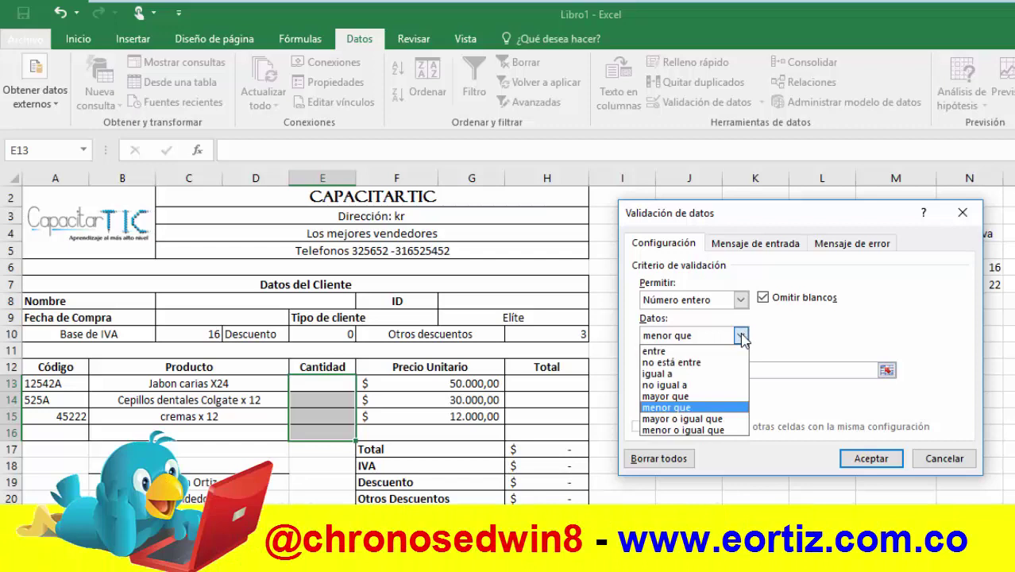
{"action": "left_click", "coordinate": [719, 431]}
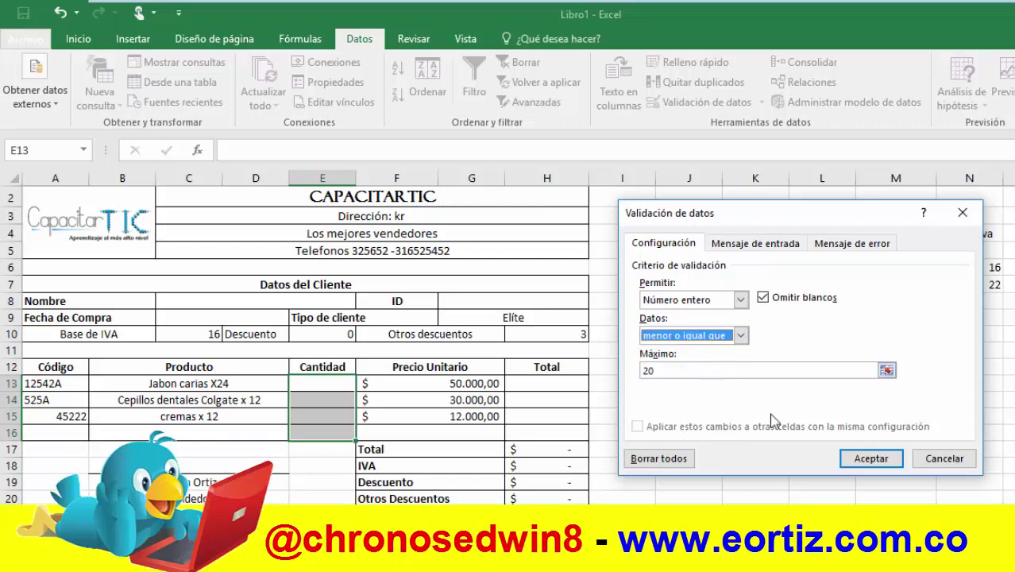
{"action": "left_click", "coordinate": [869, 252]}
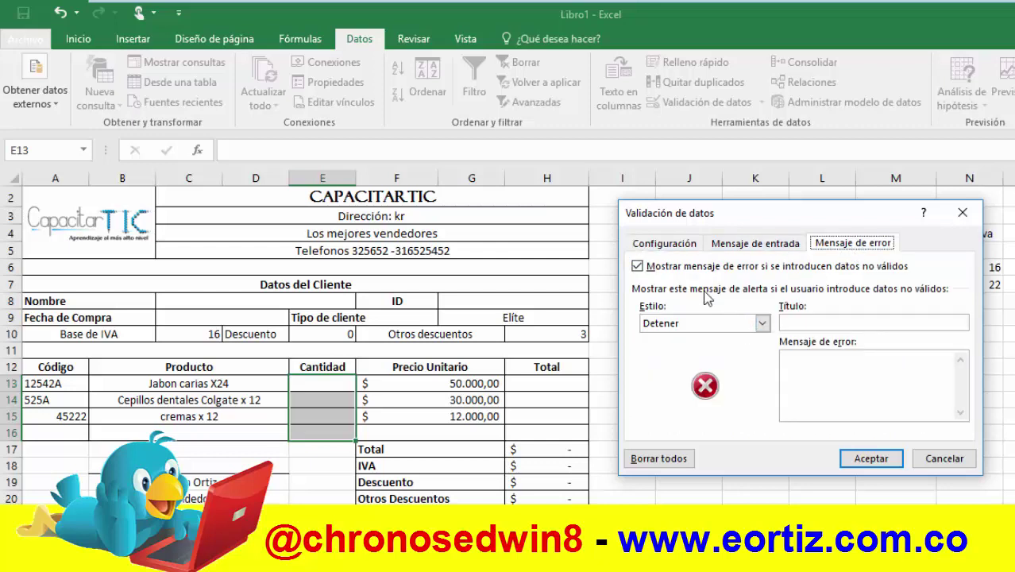
- Enter the title 'Error de ingreso de datos' and a message limiting sales to 20 units per product
{"action": "left_click", "coordinate": [794, 322]}
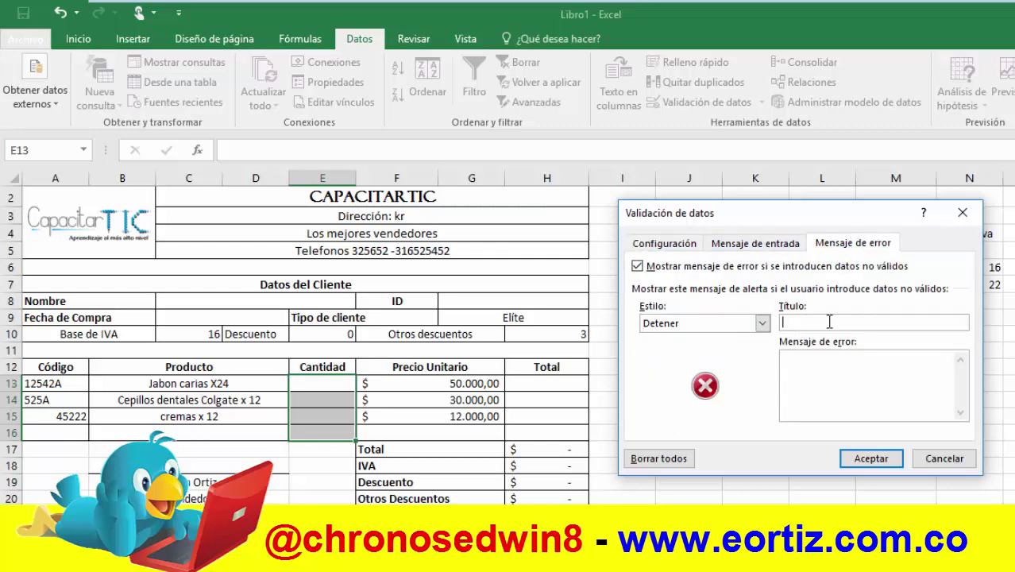
{"action": "type", "text": "Error d"}
{"action": "type", "text": "e ingreso de "}
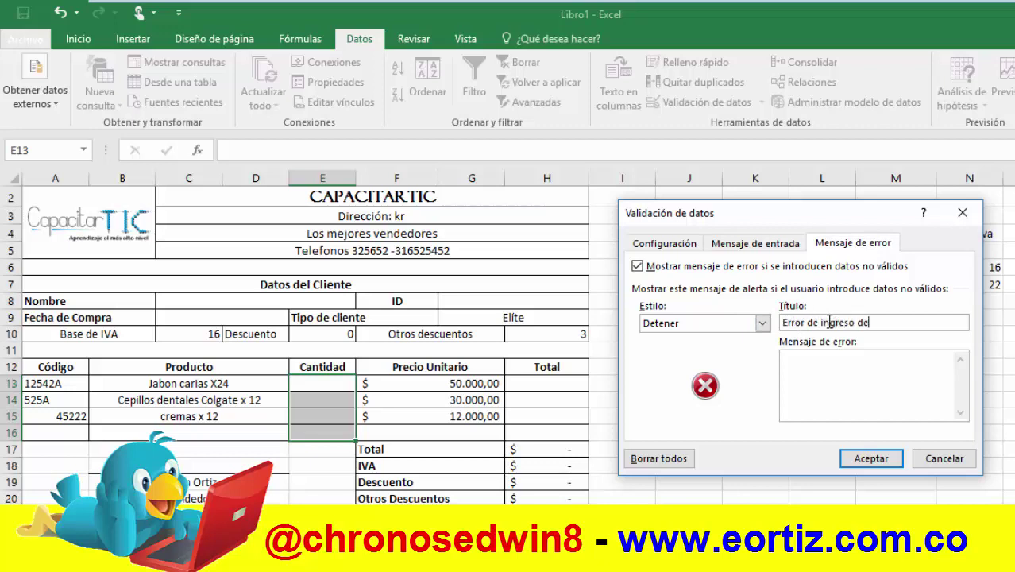
{"action": "type", "text": "datos"}
{"action": "left_click", "coordinate": [811, 365]}
{"action": "type", "text": "Estimado "}
{"action": "type", "text": "Usuario "}
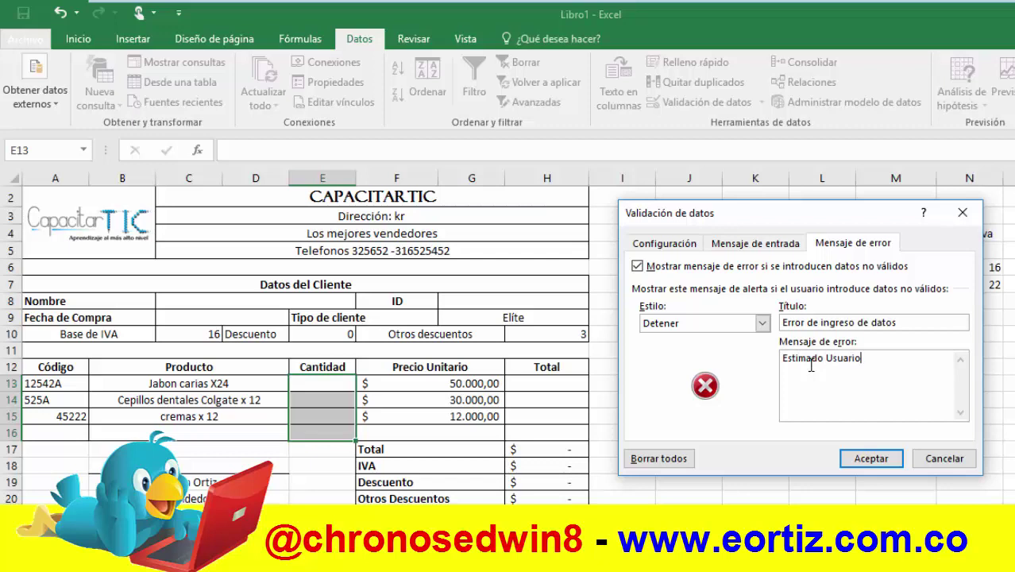
{"action": "type", "text": "solam"}
{"action": "type", "text": "ente podemos ve"}
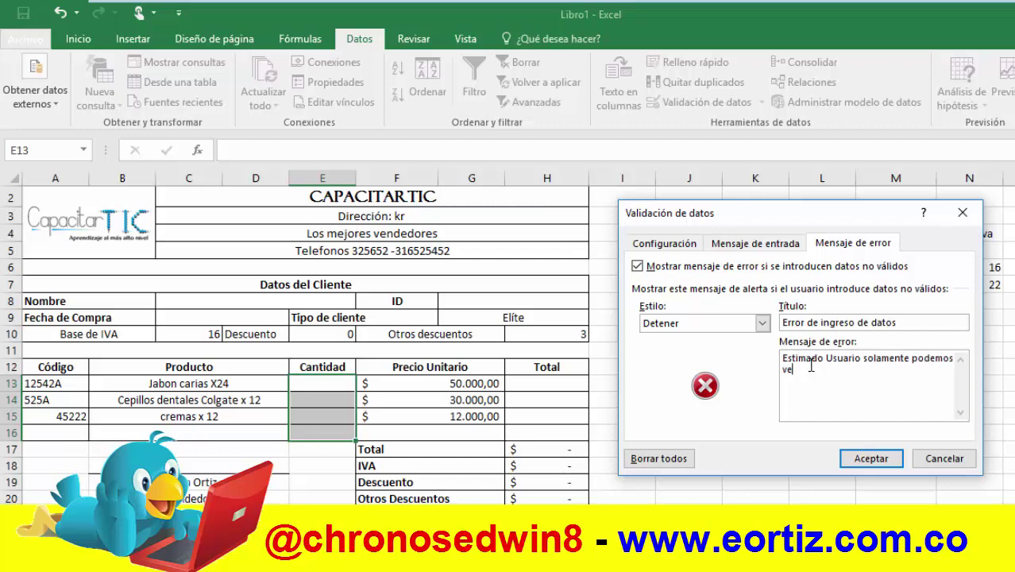
{"action": "type", "text": "nder has"}
{"action": "type", "text": "ta 20 p"}
{"action": "type", "text": "roductos"}
{"action": "type", "text": " por pe"}
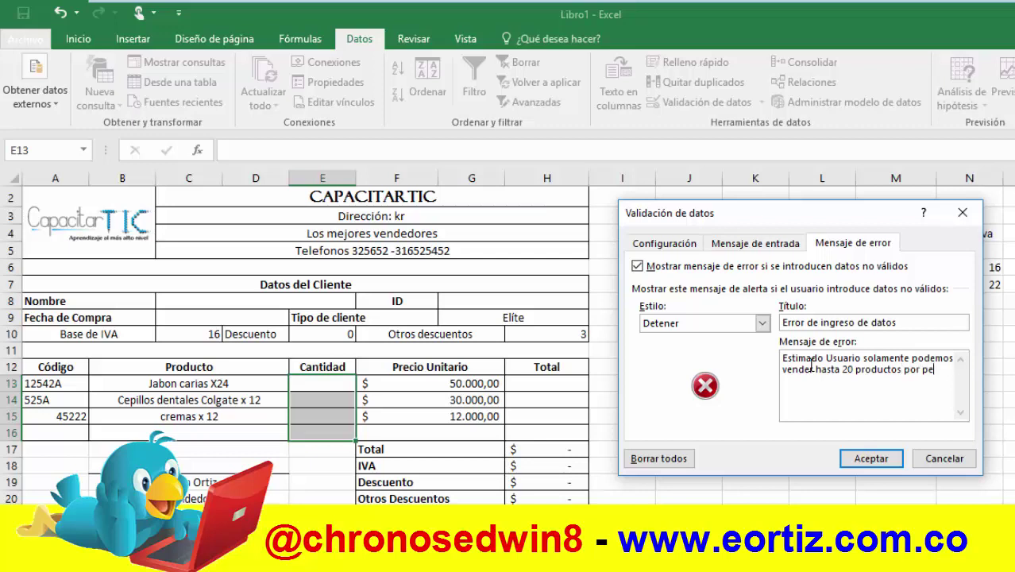
{"action": "type", "text": "dido"}
{"action": "key", "text": "BackSpace"}
{"action": "key", "text": "BackSpace"}
{"action": "key", "text": "BackSpace"}
{"action": "key", "text": "BackSpace"}
{"action": "key", "text": "BackSpace"}
{"action": "key", "text": "BackSpace"}
{"action": "key", "text": "BackSpace"}
{"action": "key", "text": "BackSpace"}
{"action": "key", "text": "BackSpace"}
{"action": "key", "text": "BackSpace"}
{"action": "left_click", "coordinate": [854, 369]}
{"action": "type", "text": "unidades"}
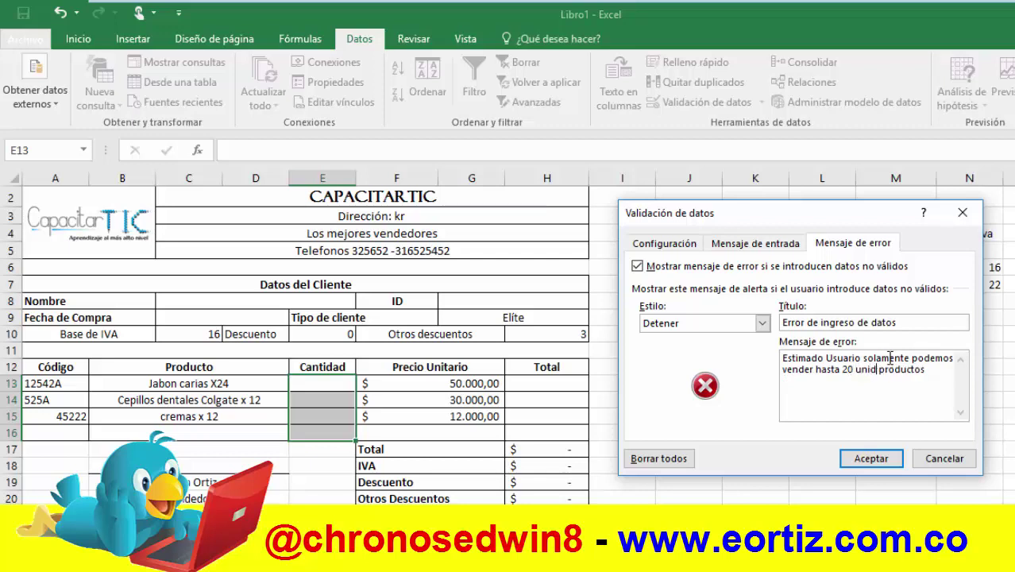
{"action": "type", "text": " de"}
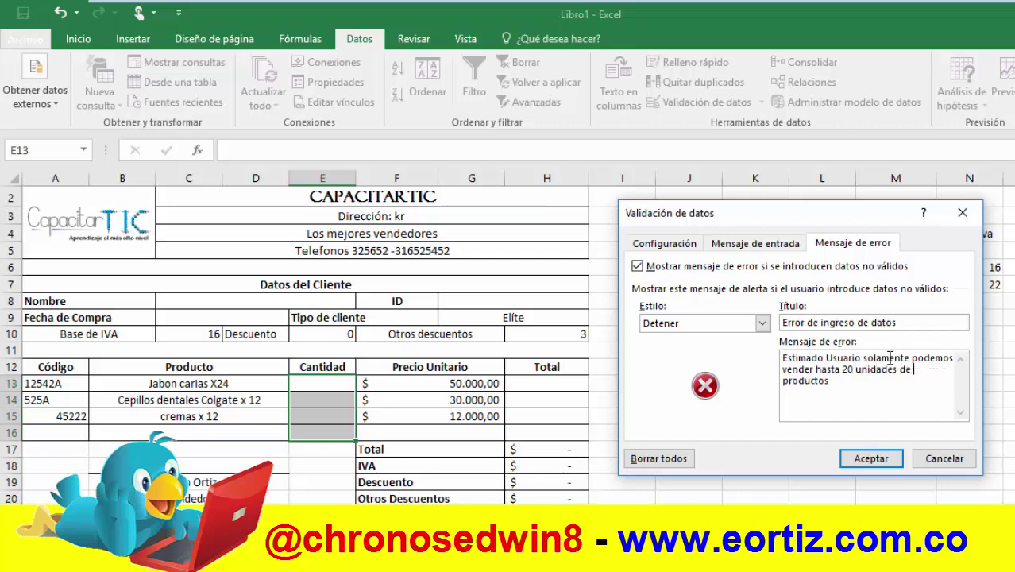
{"action": "type", "text": " un mismo"}
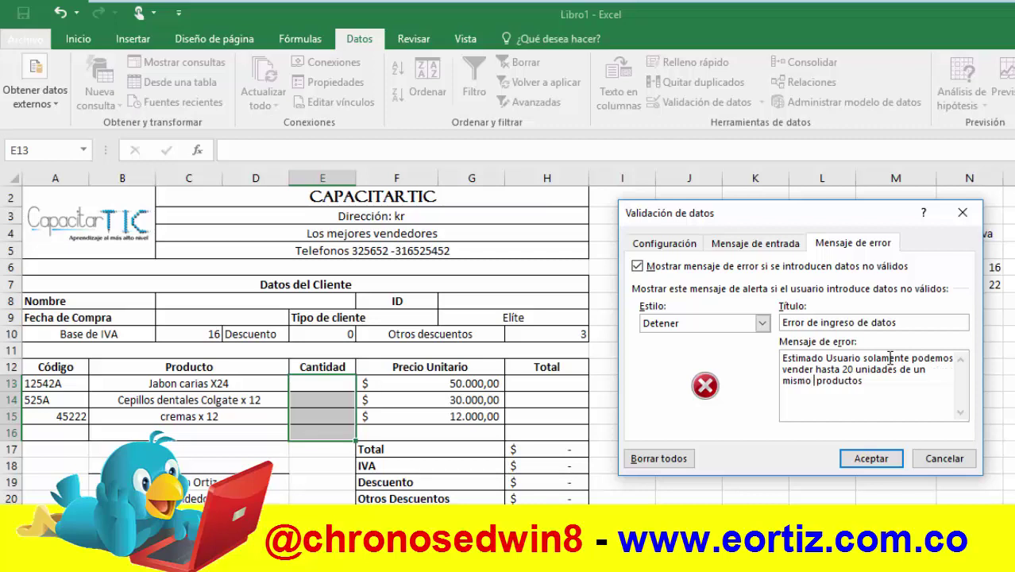
{"action": "key", "text": "BackSpace"}
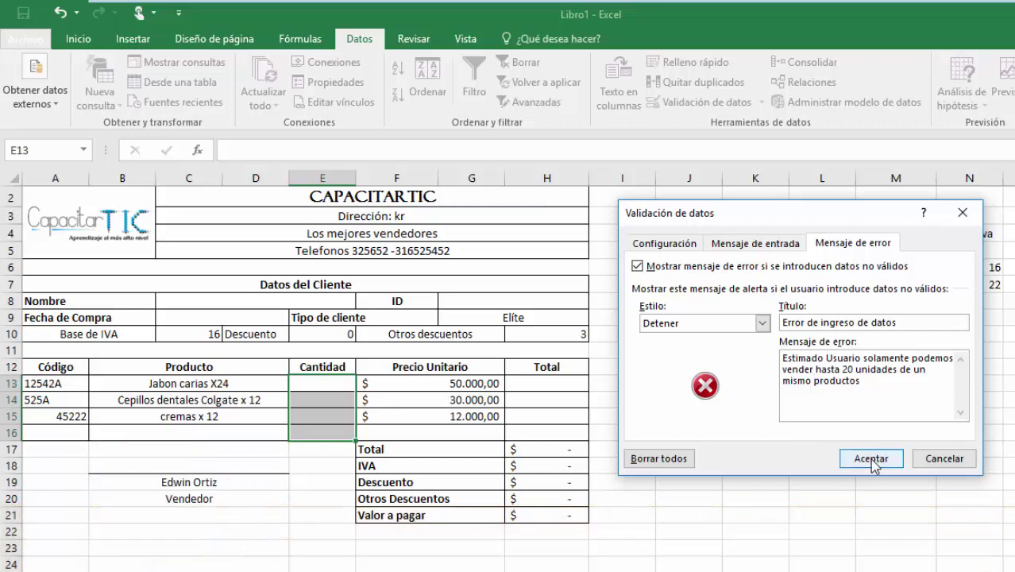
- Apply the validation and enter quantities 3 and 5 in E13 and E14
{"action": "left_click", "coordinate": [872, 461]}
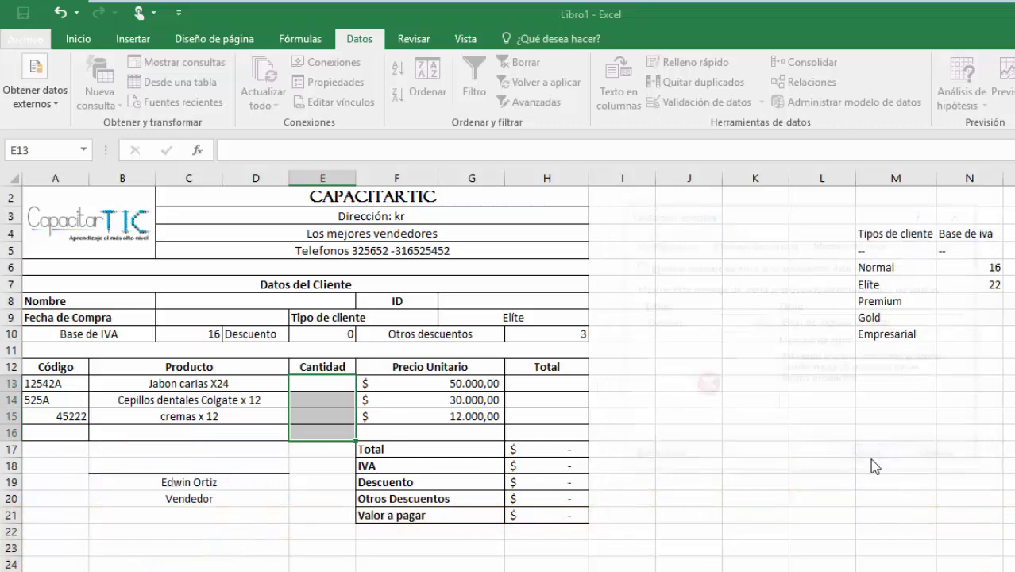
{"action": "left_click", "coordinate": [744, 424]}
{"action": "left_click", "coordinate": [322, 384]}
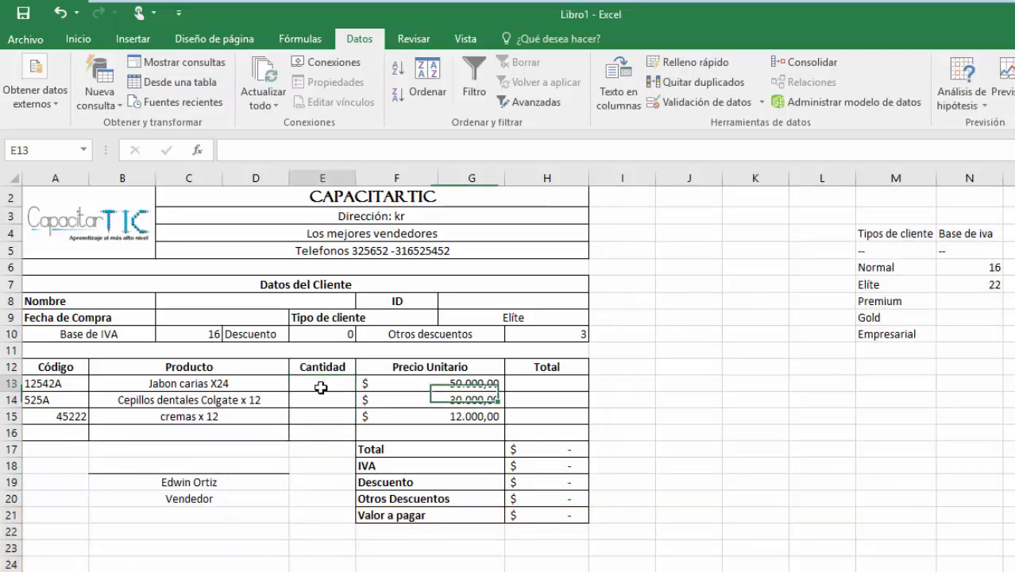
{"action": "key", "text": "F2"}
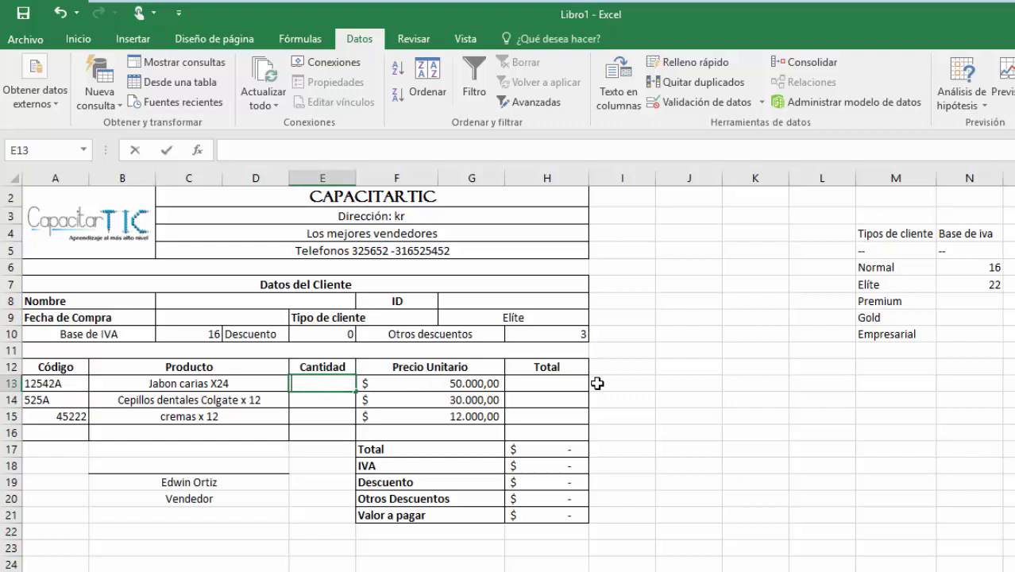
{"action": "type", "text": "3"}
{"action": "key", "text": "Return"}
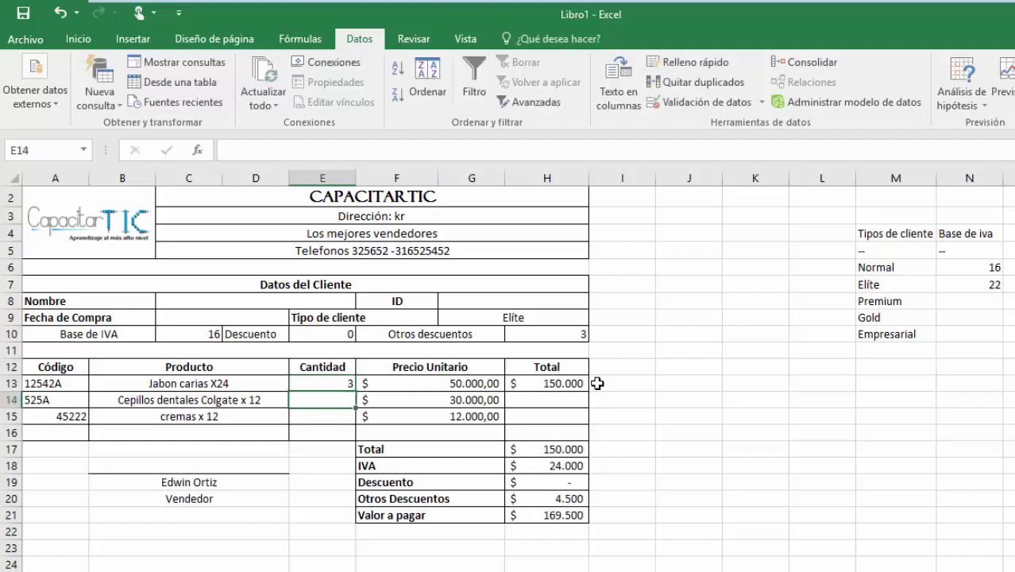
{"action": "type", "text": "5"}
{"action": "key", "text": "Return"}
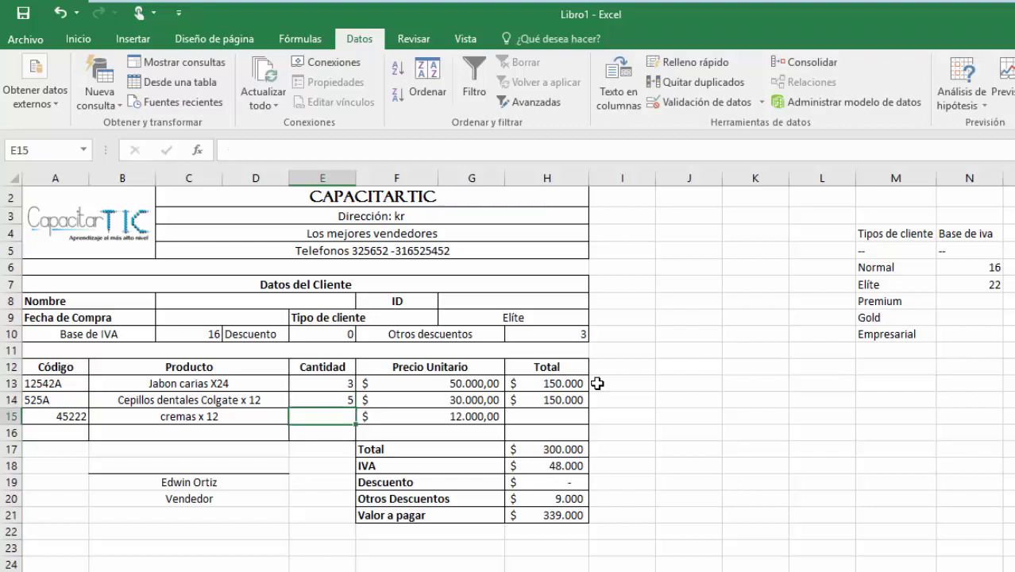
- Confirm 21 and 31 are rejected for cremas, then enter 20 successfully
{"action": "key", "text": "F2"}
{"action": "type", "text": "21"}
{"action": "key", "text": "Return"}
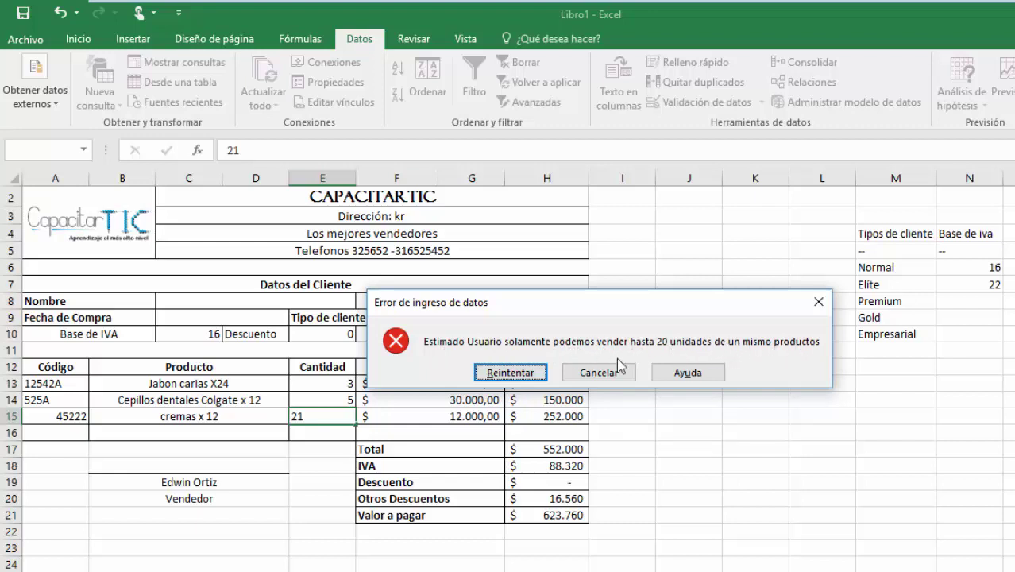
{"action": "left_click", "coordinate": [533, 375]}
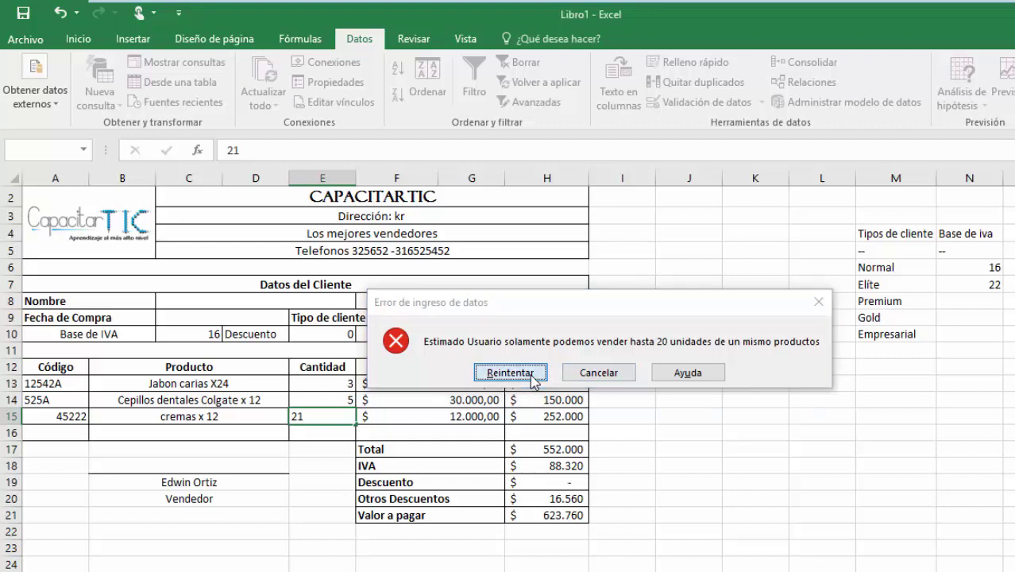
{"action": "type", "text": "21"}
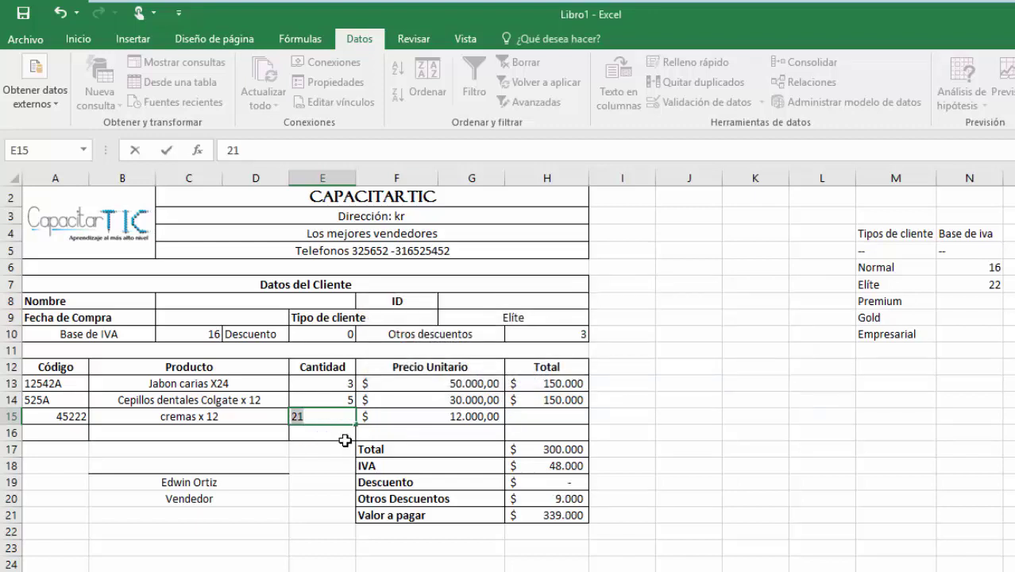
{"action": "type", "text": "31"}
{"action": "key", "text": "Return"}
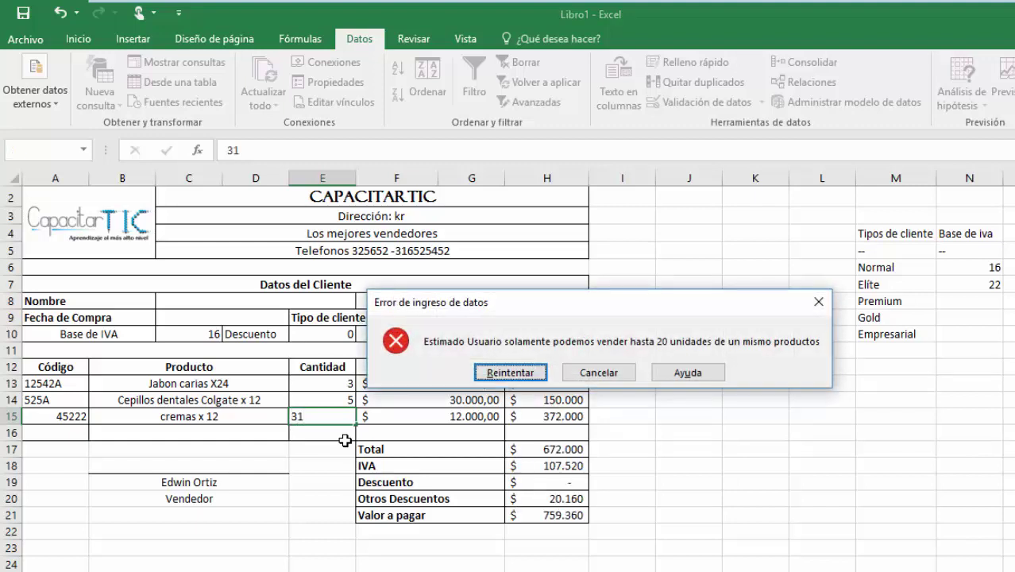
{"action": "left_click", "coordinate": [487, 374]}
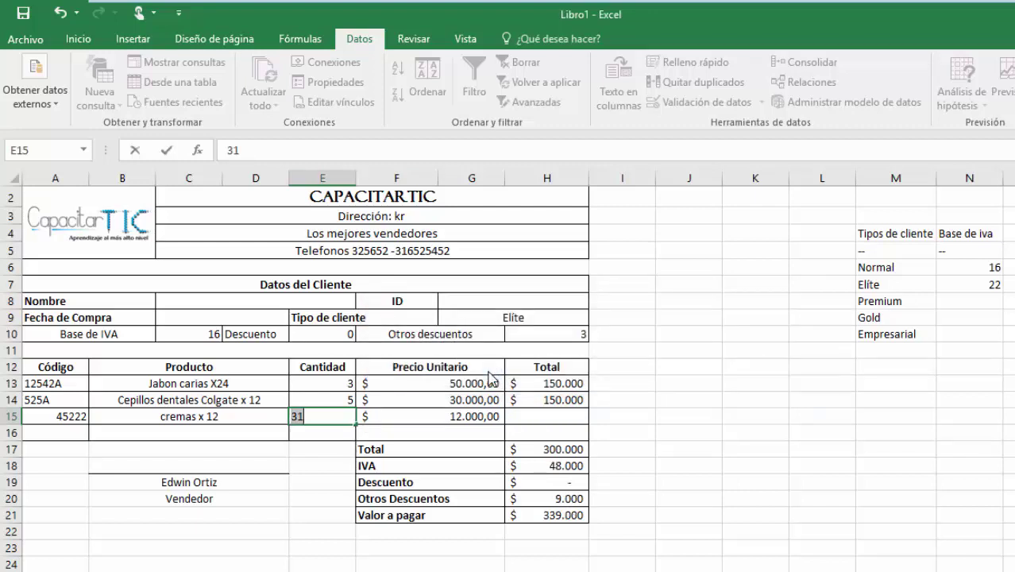
{"action": "type", "text": "20"}
{"action": "key", "text": "Return"}
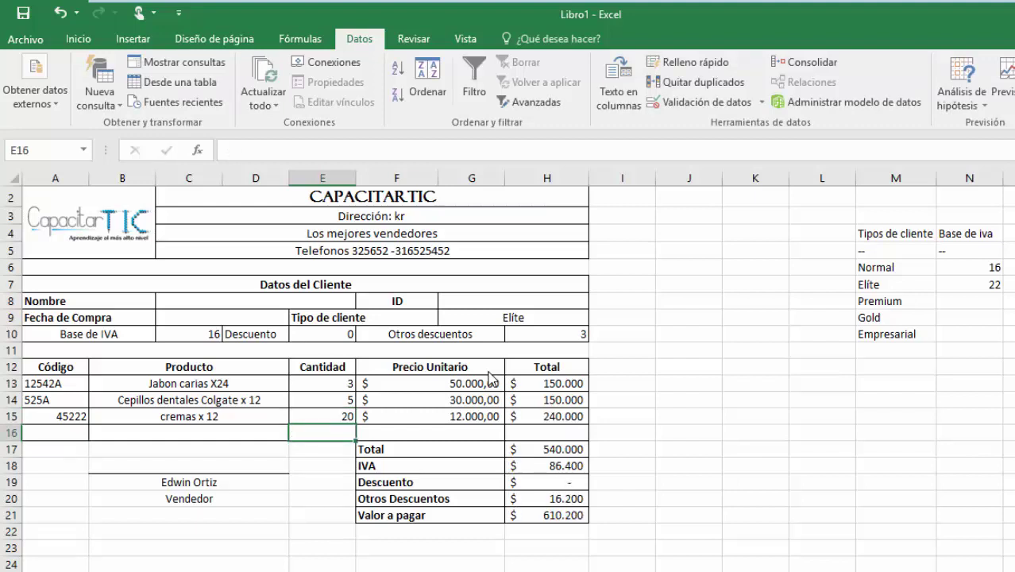
- Change the cremas quantity to 0 and select E13:E15
{"action": "key", "text": "Up"}
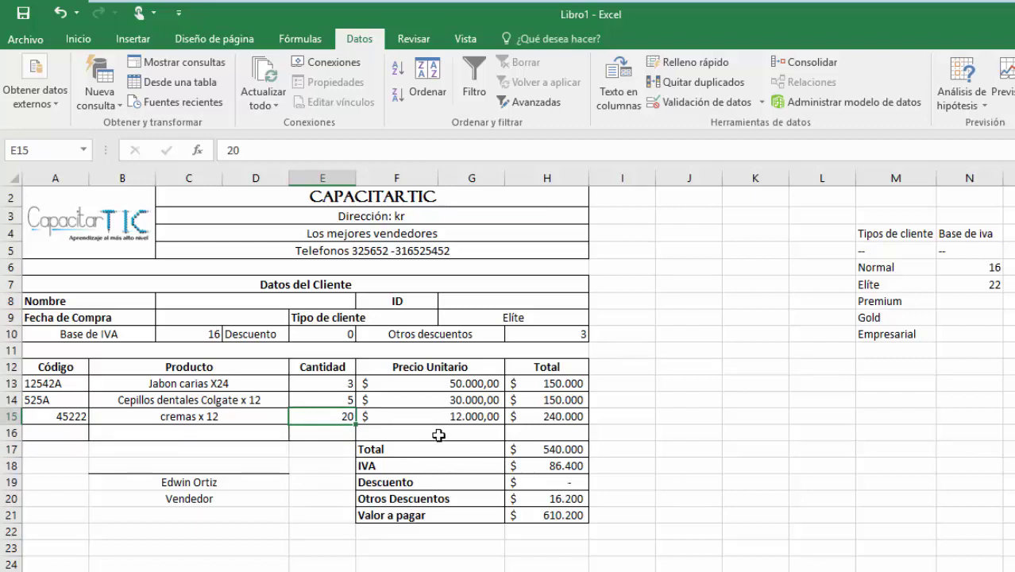
{"action": "type", "text": "0"}
{"action": "key", "text": "Return"}
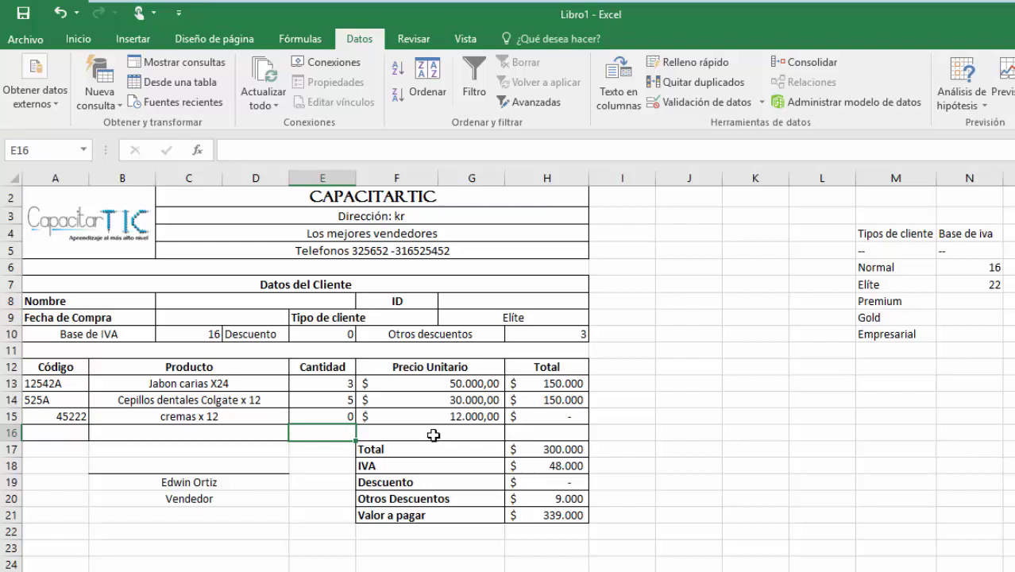
{"action": "left_click_drag", "start_coordinate": [346, 384], "coordinate": [347, 436]}
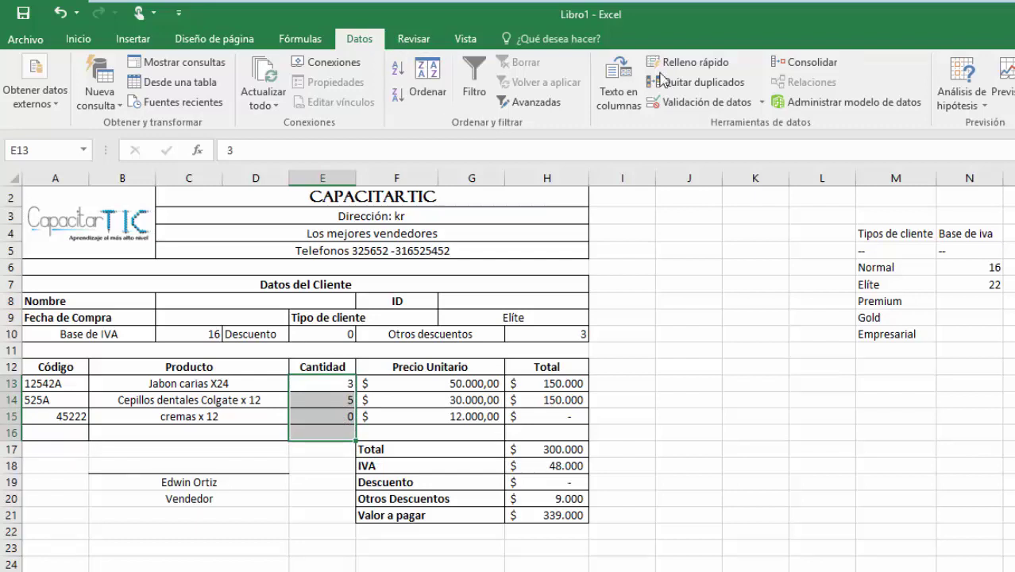
- Reopen data validation, keep Número entero, and switch the condition to 'entre'
{"action": "left_click", "coordinate": [703, 102]}
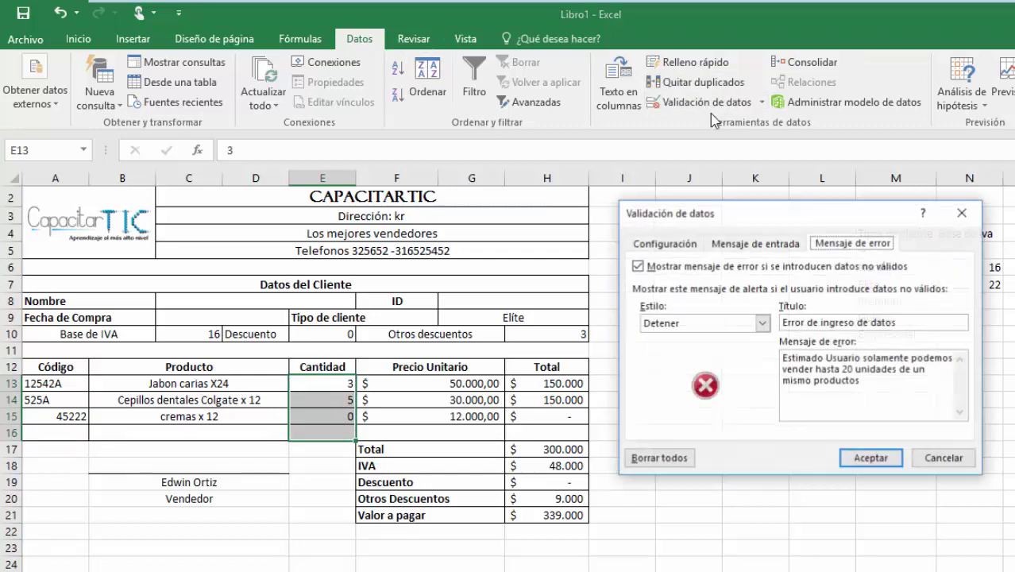
{"action": "left_click", "coordinate": [671, 245]}
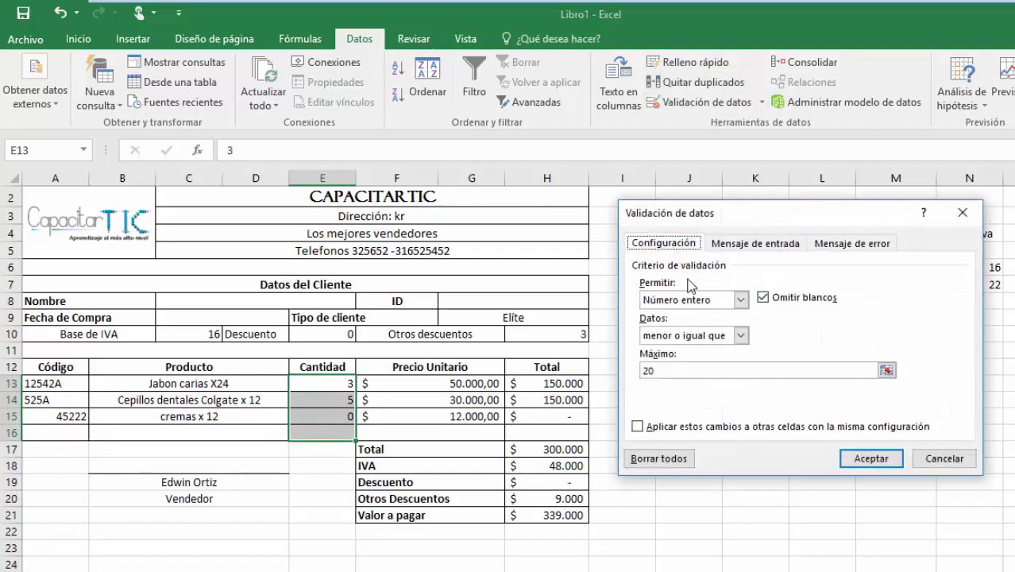
{"action": "left_click", "coordinate": [739, 300]}
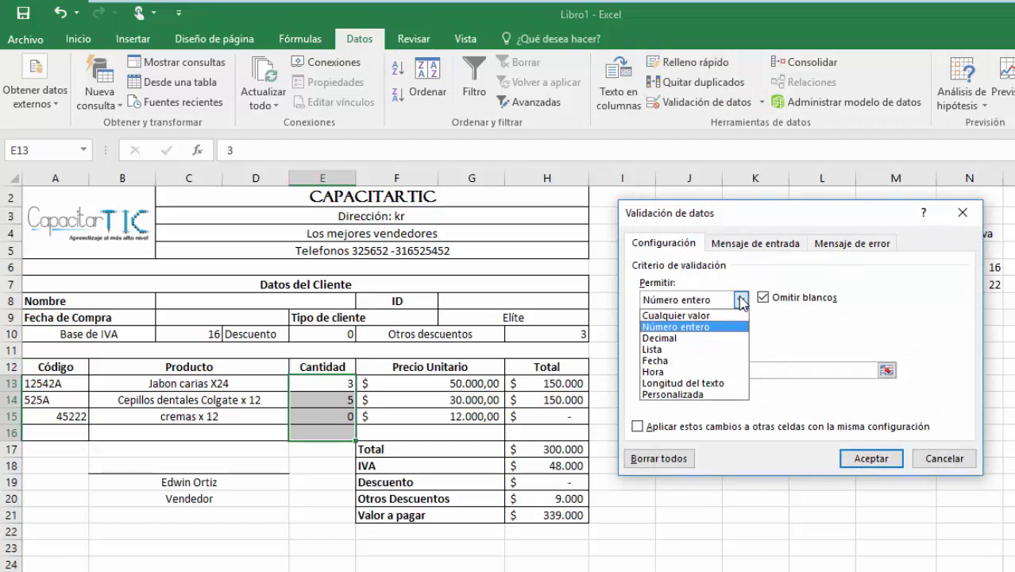
{"action": "left_click", "coordinate": [700, 327]}
{"action": "left_click", "coordinate": [739, 336]}
{"action": "left_click", "coordinate": [739, 336]}
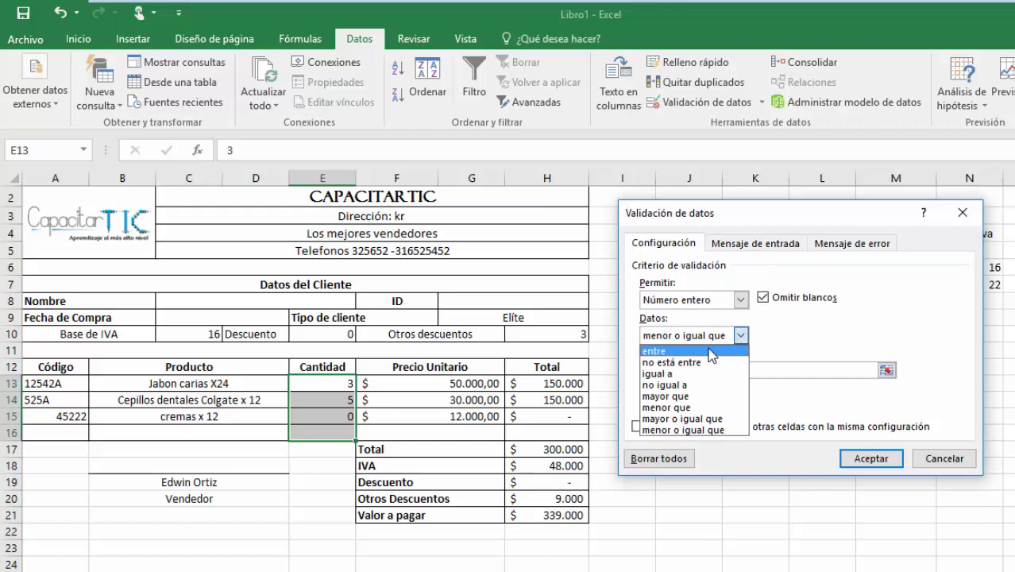
{"action": "left_click", "coordinate": [707, 347]}
- Set Mínimo 1 and Máximo 20, check the stop message, and apply the rule
{"action": "left_click", "coordinate": [656, 370]}
{"action": "double_click", "coordinate": [656, 370]}
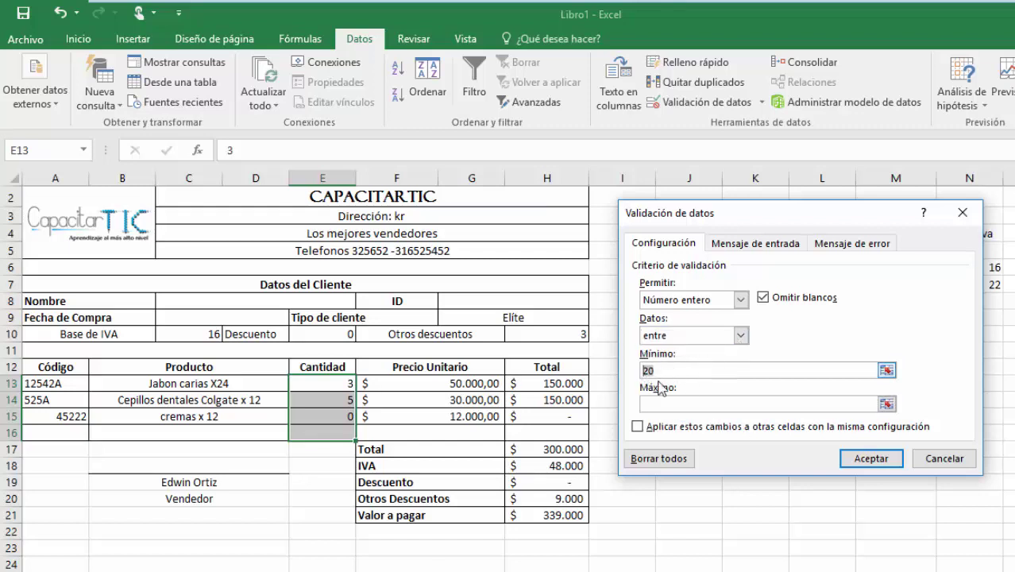
{"action": "type", "text": "1"}
{"action": "left_click", "coordinate": [697, 402]}
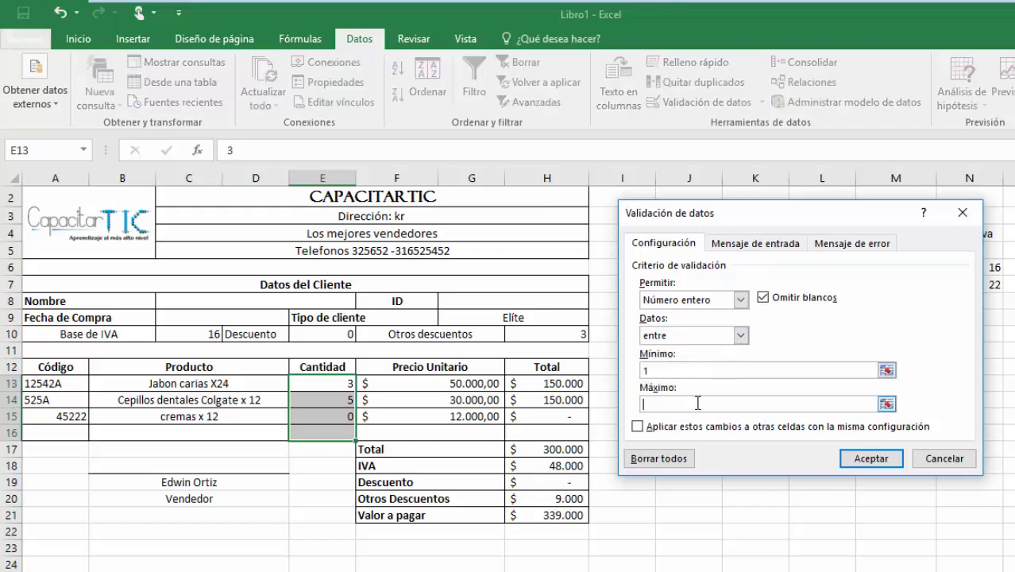
{"action": "type", "text": "20"}
{"action": "left_click", "coordinate": [843, 243]}
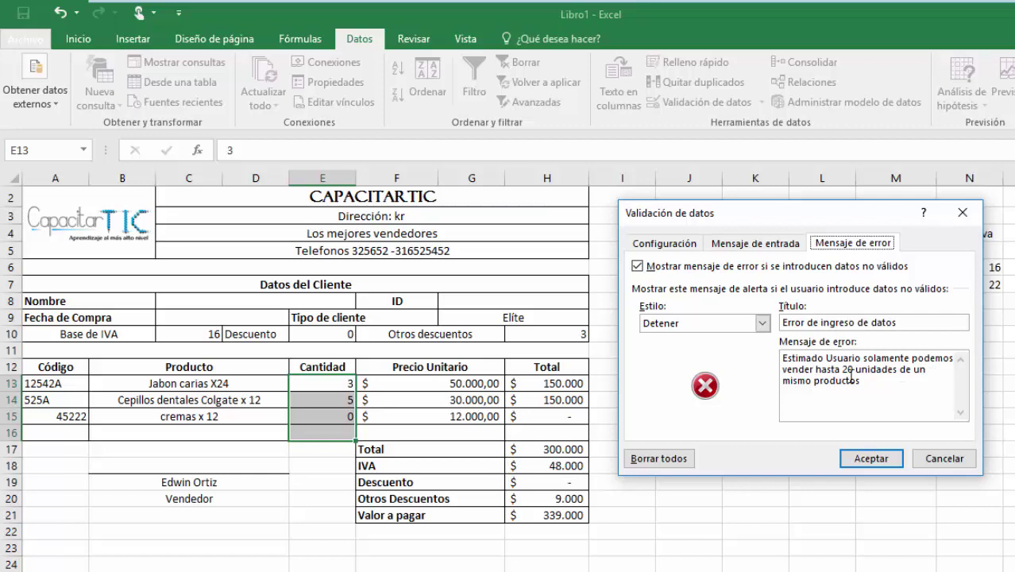
{"action": "left_click", "coordinate": [872, 460]}
{"action": "left_click", "coordinate": [733, 439]}
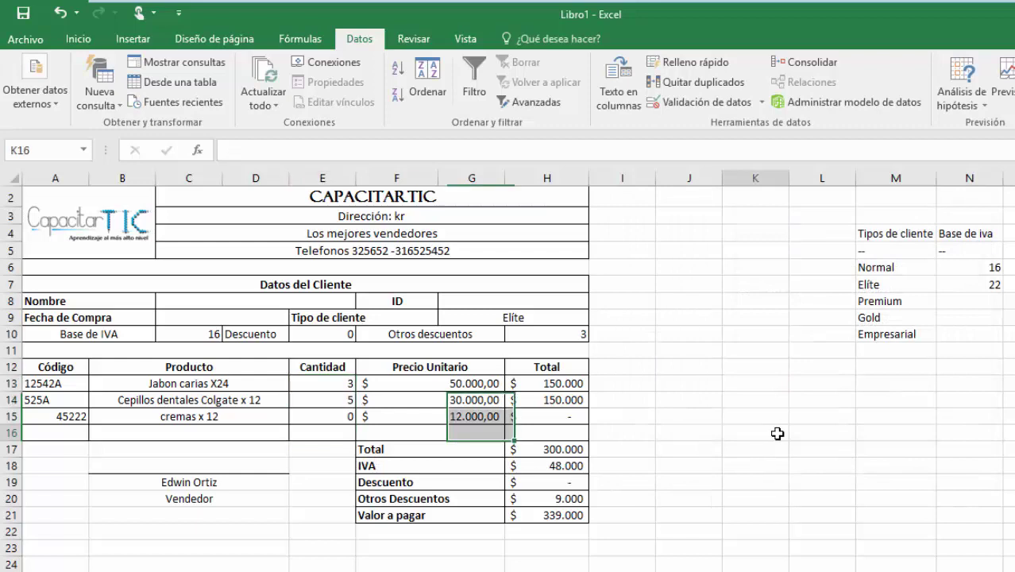
- Enter 3 and then 20 as the cremas quantity, both accepted
{"action": "left_click", "coordinate": [332, 419]}
{"action": "key", "text": "Delete"}
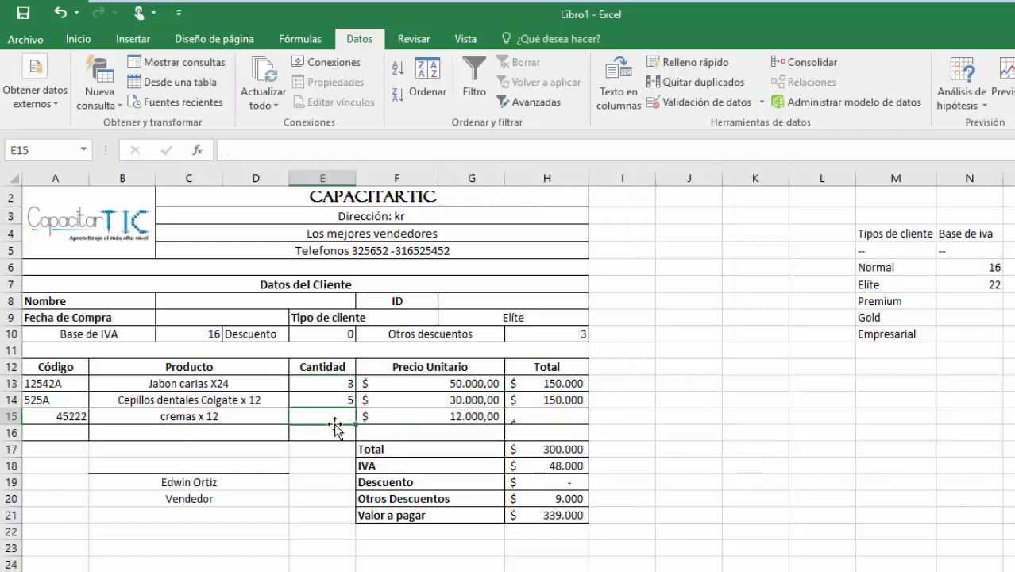
{"action": "key", "text": "F2"}
{"action": "type", "text": "3"}
{"action": "key", "text": "Return"}
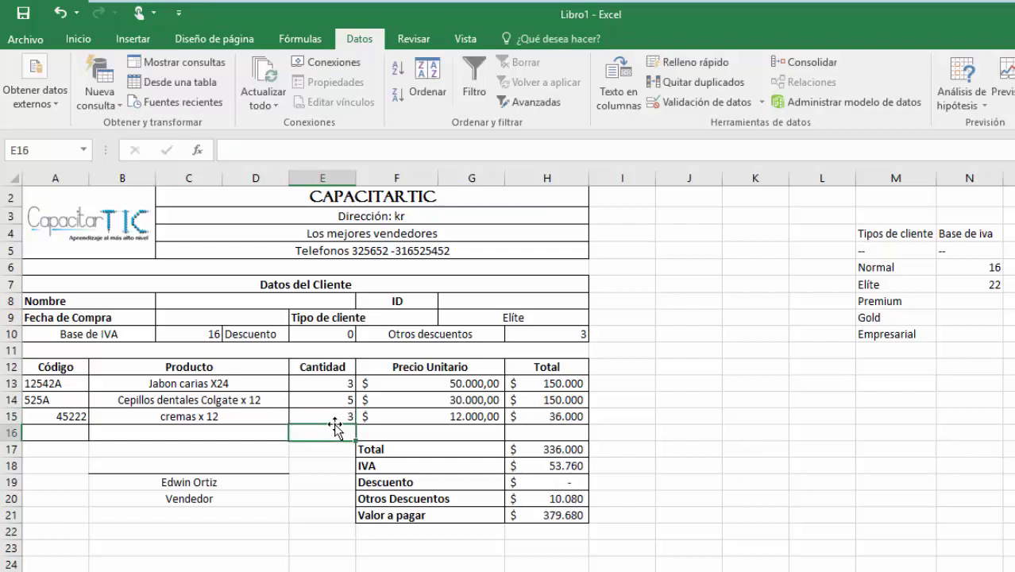
{"action": "key", "text": "Up"}
{"action": "type", "text": "20"}
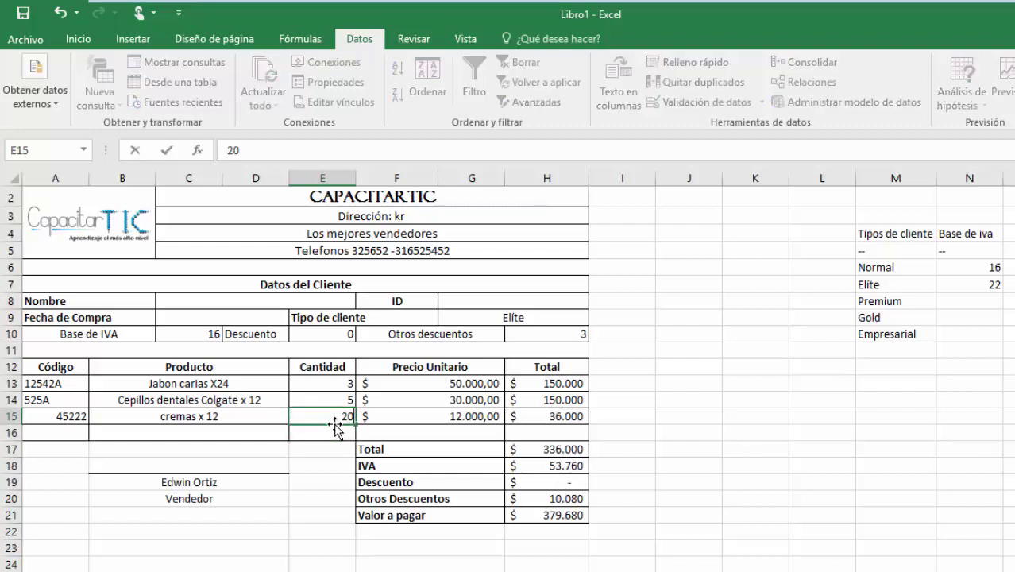
{"action": "key", "text": "Return"}
- Confirm 21 and 0 trigger the stop error, then set cremas to 3
{"action": "left_click", "coordinate": [335, 418]}
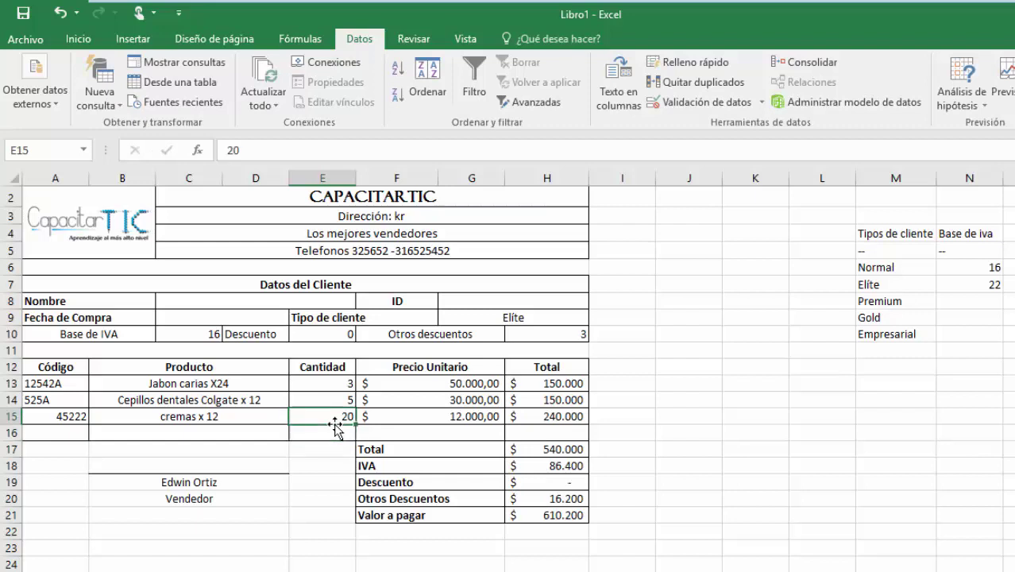
{"action": "type", "text": "21"}
{"action": "key", "text": "Return"}
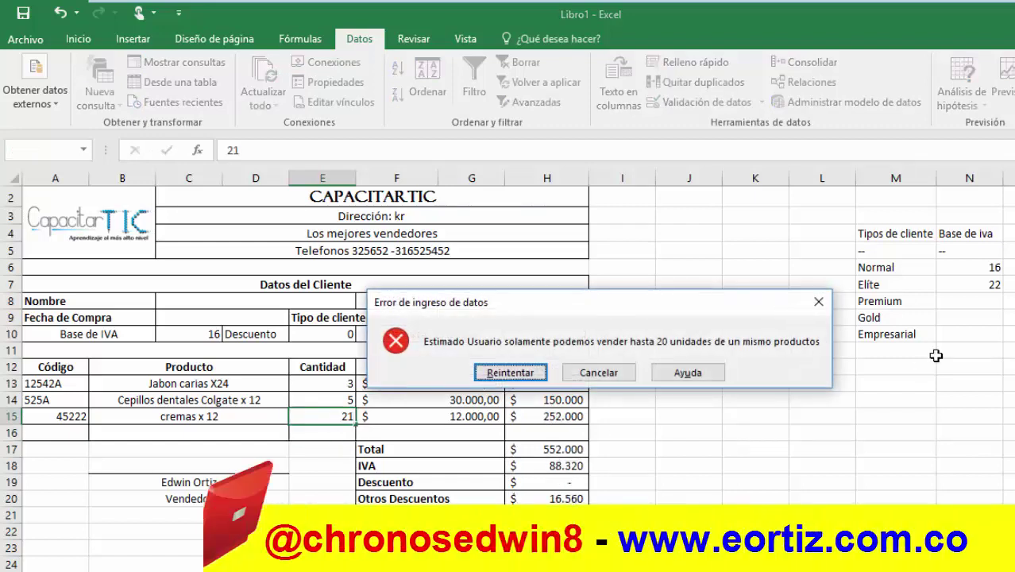
{"action": "key", "text": "Escape"}
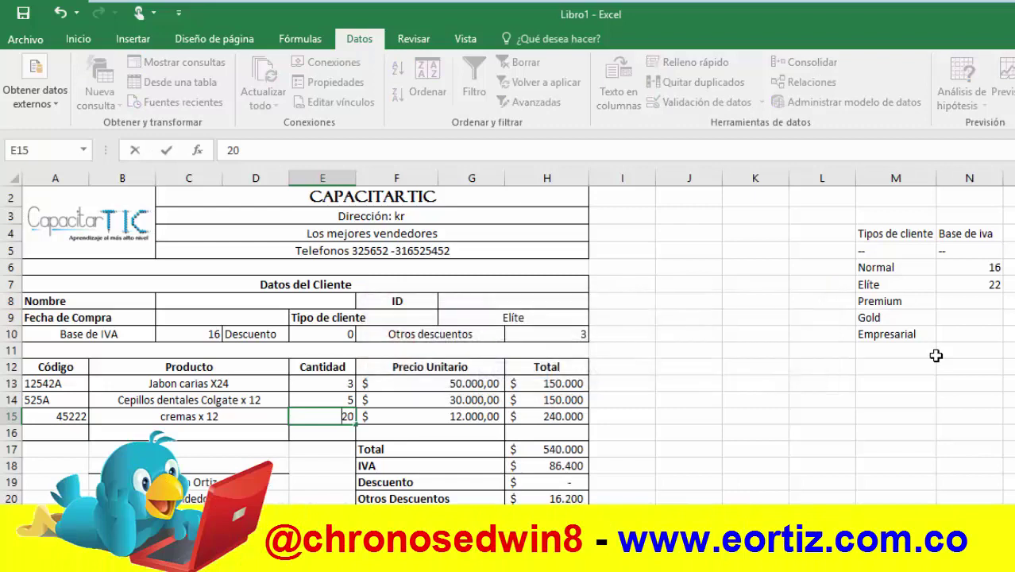
{"action": "type", "text": "0"}
{"action": "key", "text": "Return"}
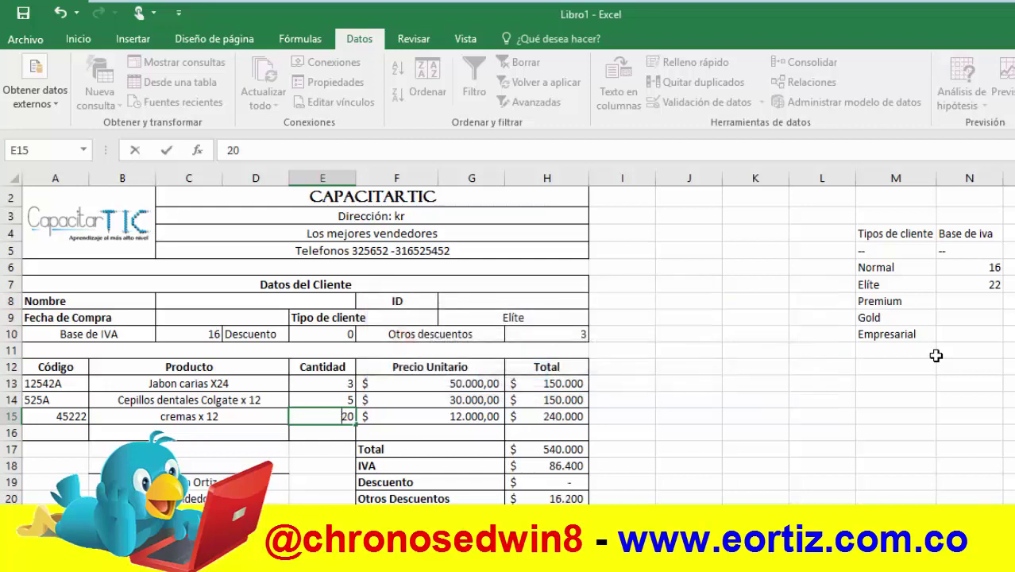
{"action": "type", "text": "0"}
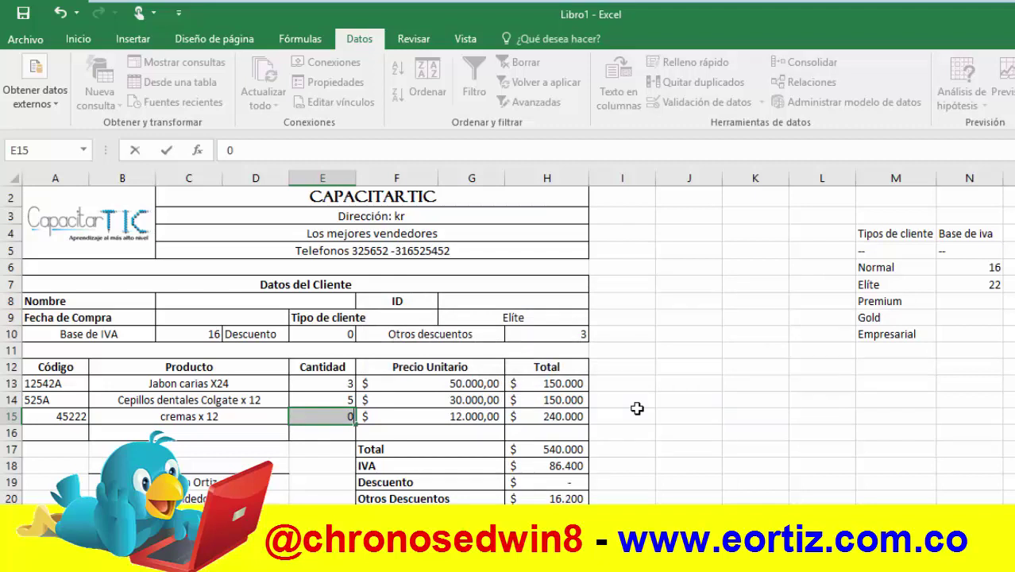
{"action": "type", "text": "3"}
{"action": "key", "text": "Return"}
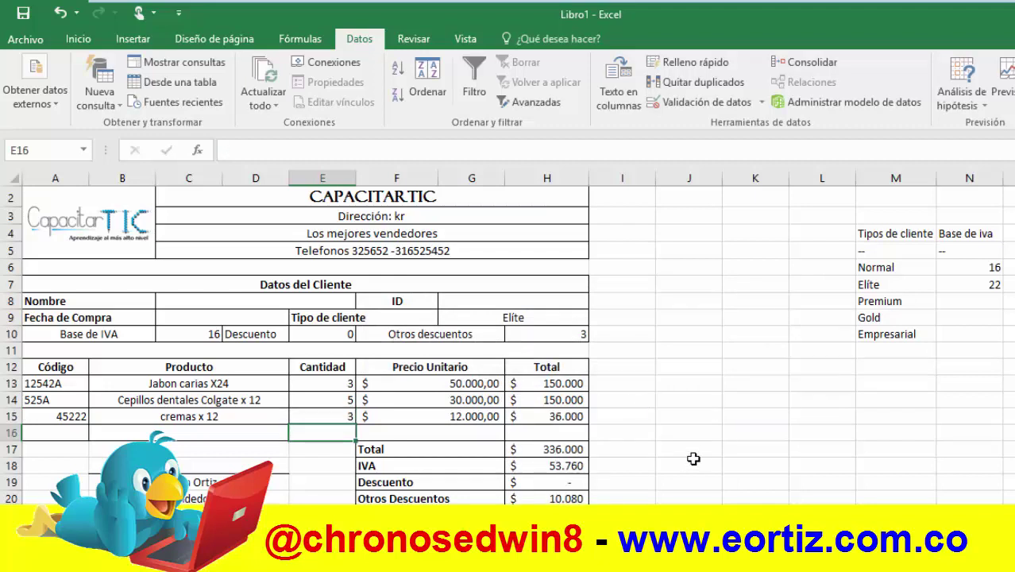